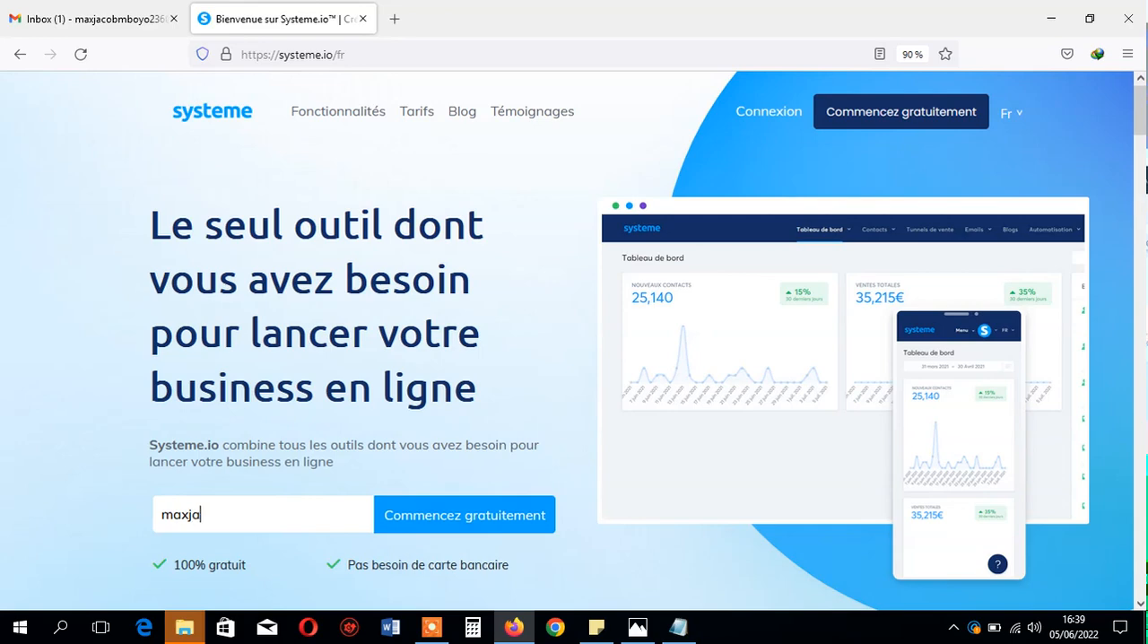
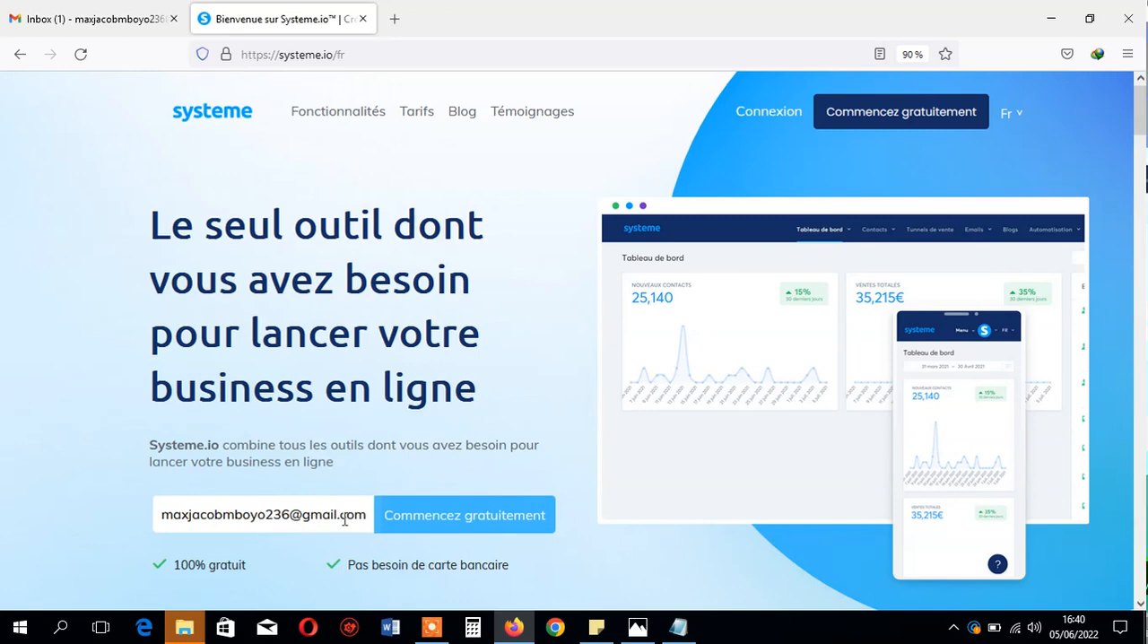
# - Enter the account e-mail address in the free sign-up form and submit it
pyautogui.press('Return')
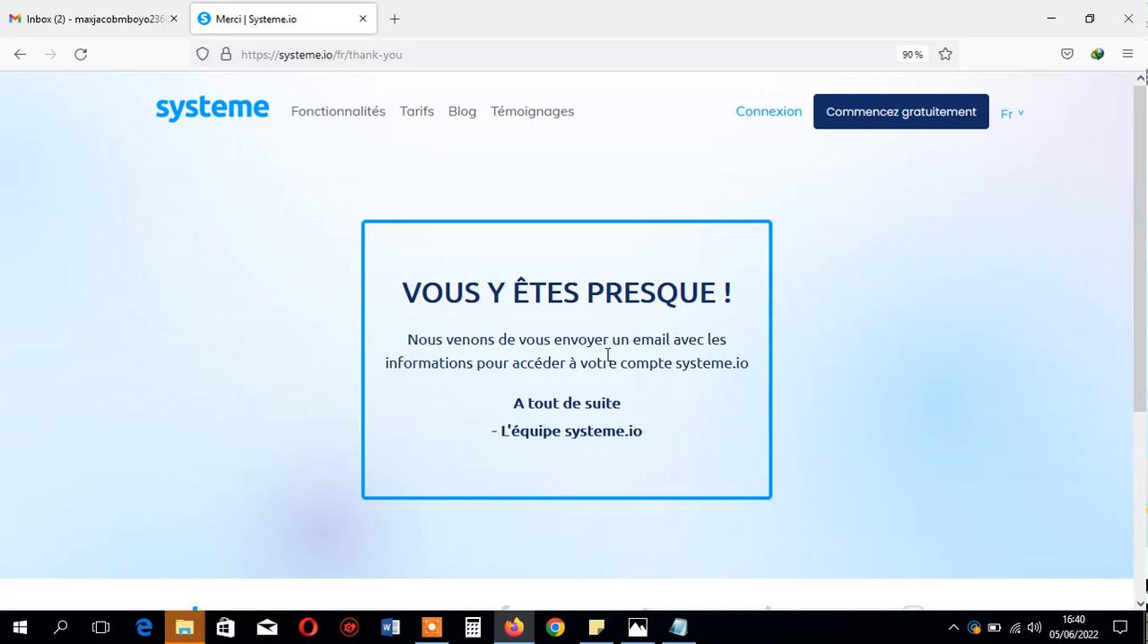
# - Open the "Confirmez votre inscription" message from Systeme.io in Gmail and follow its confirmation link
pyautogui.click(95, 9)
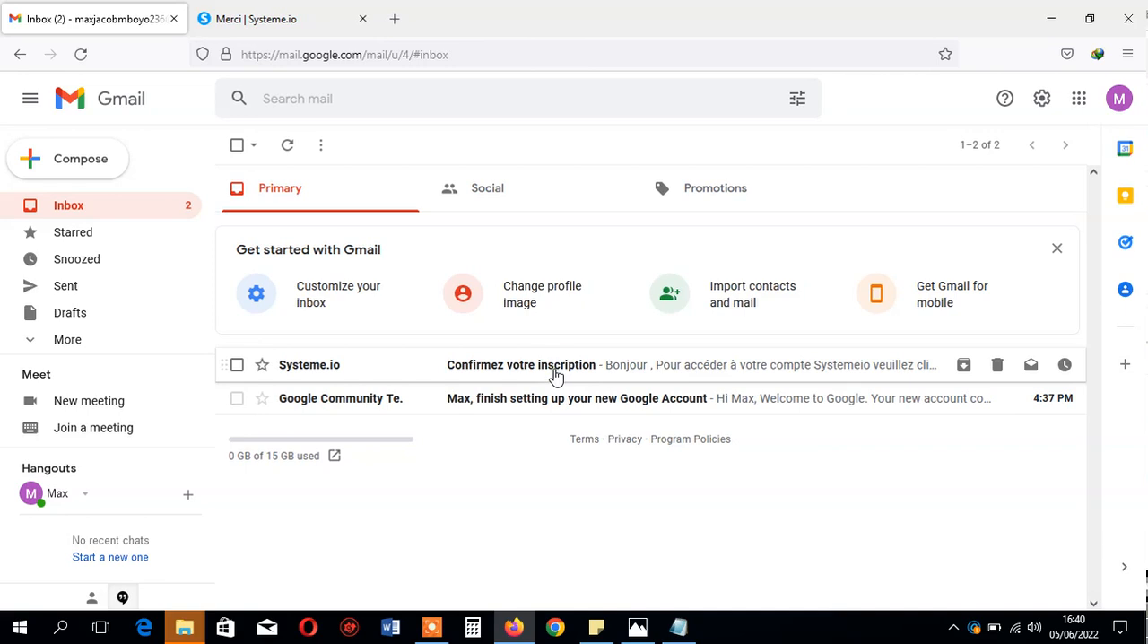
pyautogui.click(555, 372)
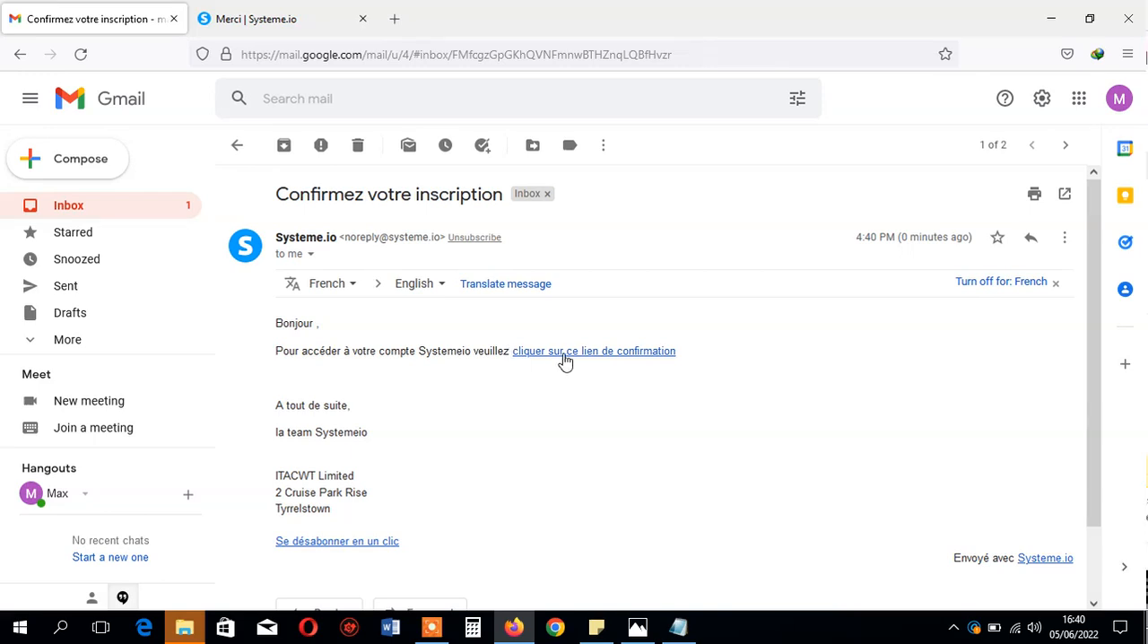
pyautogui.click(624, 352)
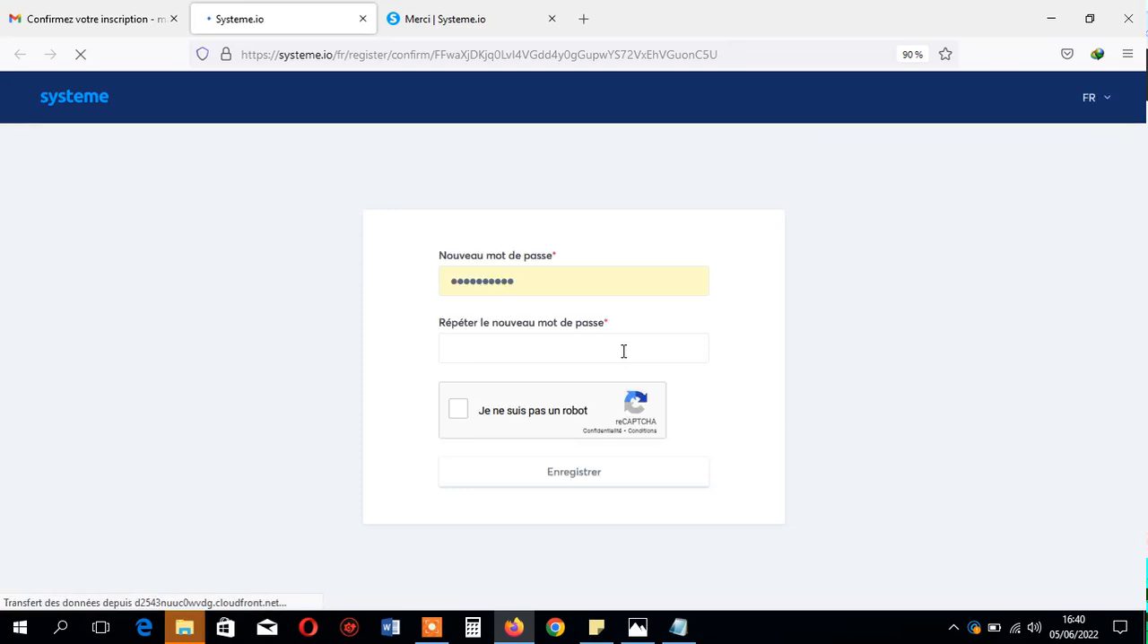
# - Clear the prefilled entry from the "Nouveau mot de passe" field of the registration form
pyautogui.doubleClick(602, 290)
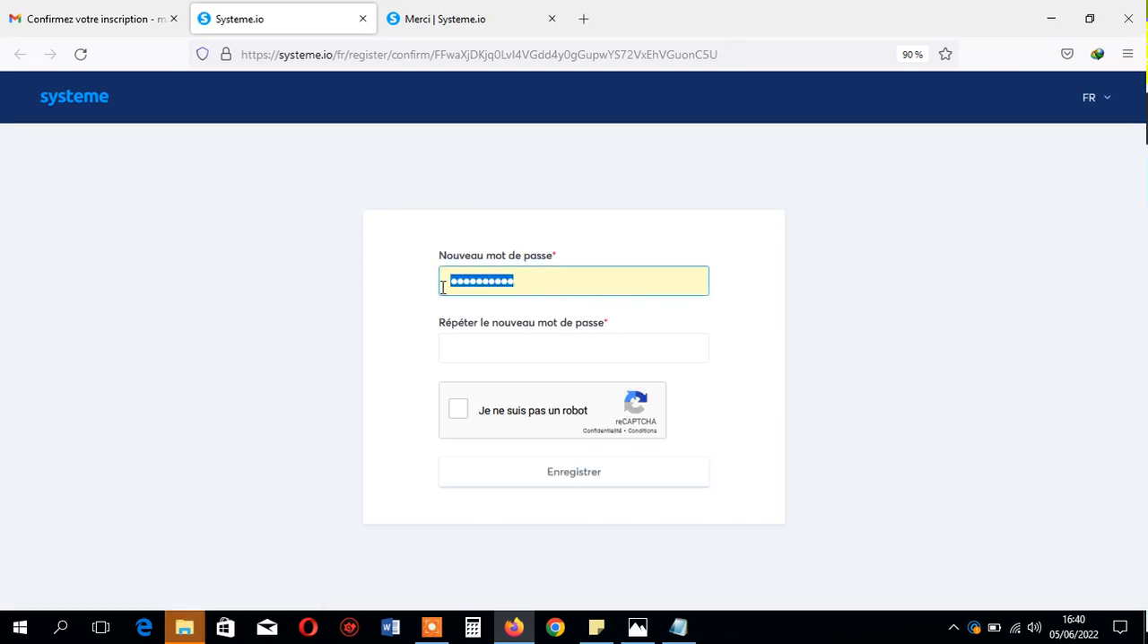
pyautogui.press('BackSpace')
pyautogui.click(341, 296)
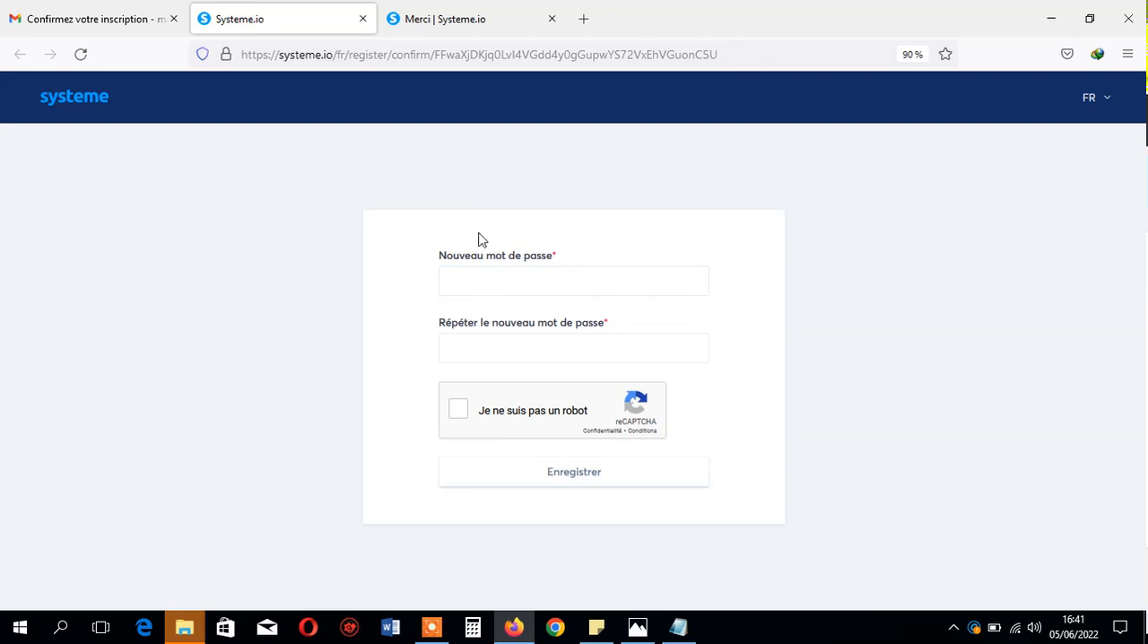
pyautogui.moveTo(496, 262); pyautogui.dragTo(442, 267)
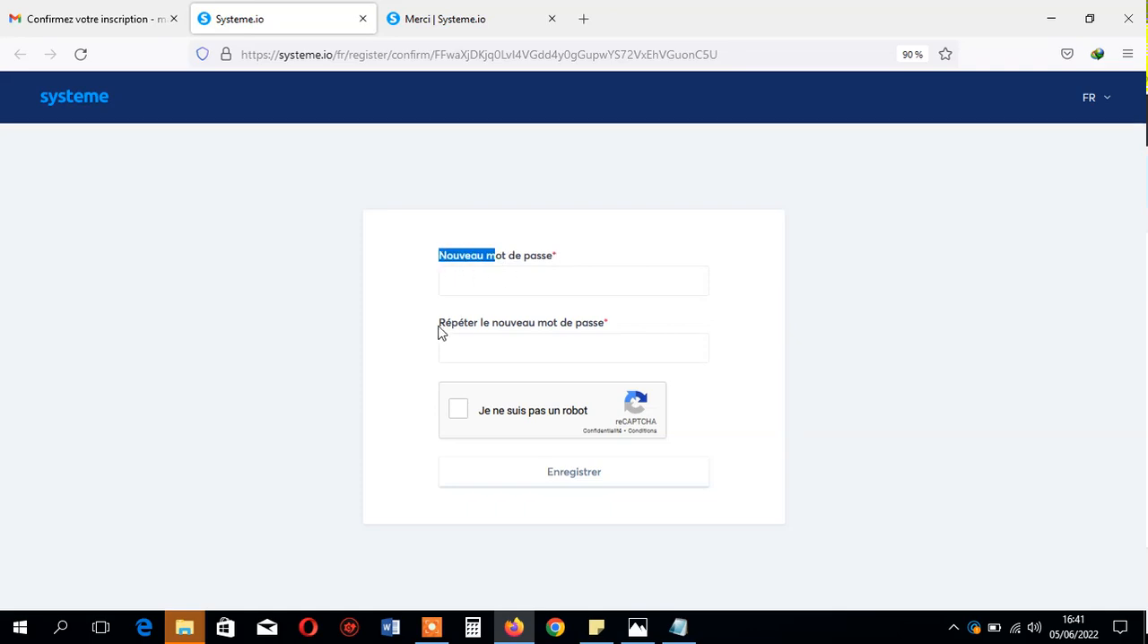
pyautogui.moveTo(443, 325); pyautogui.dragTo(478, 330)
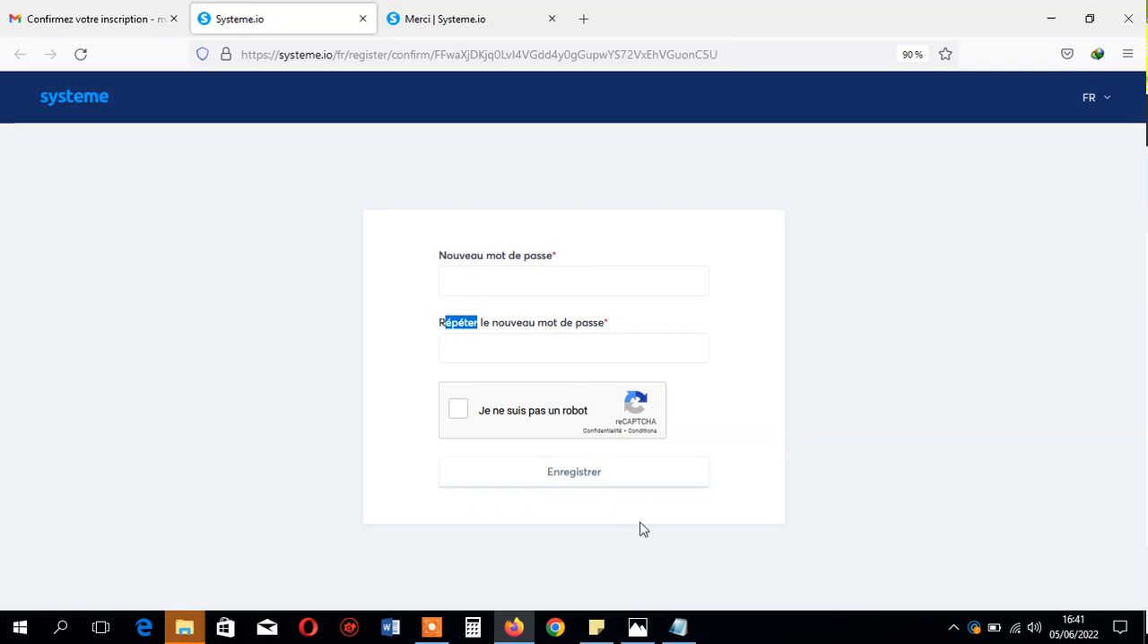
# - Switch to Notepad and add the heading CONSEIL with a blank line below it, above the numbered password rules
pyautogui.click(677, 626)
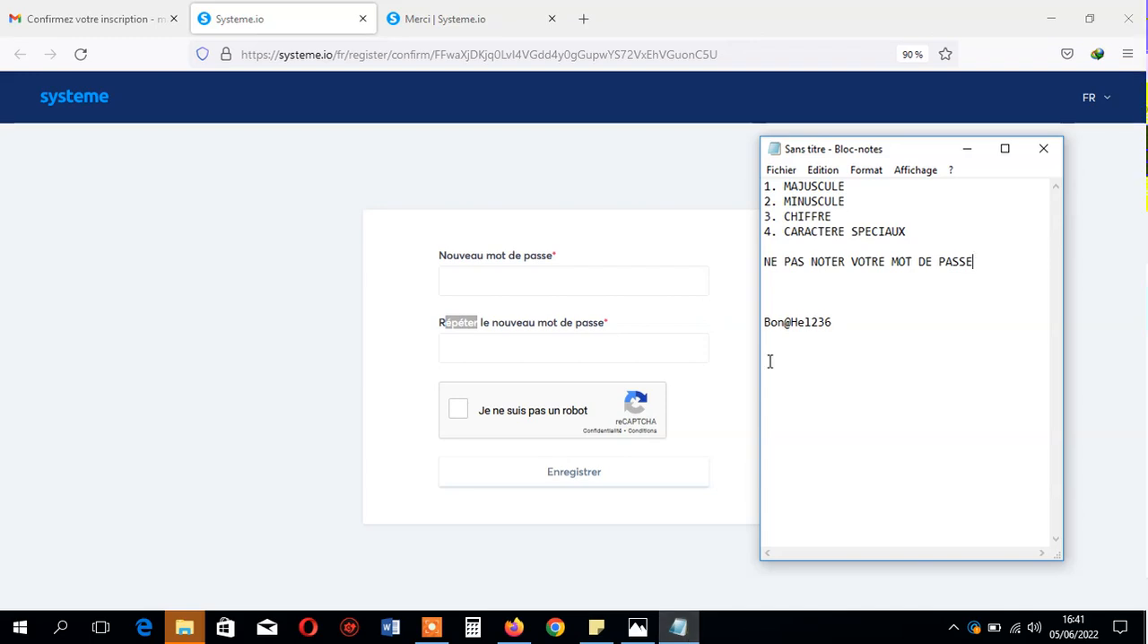
pyautogui.click(765, 186)
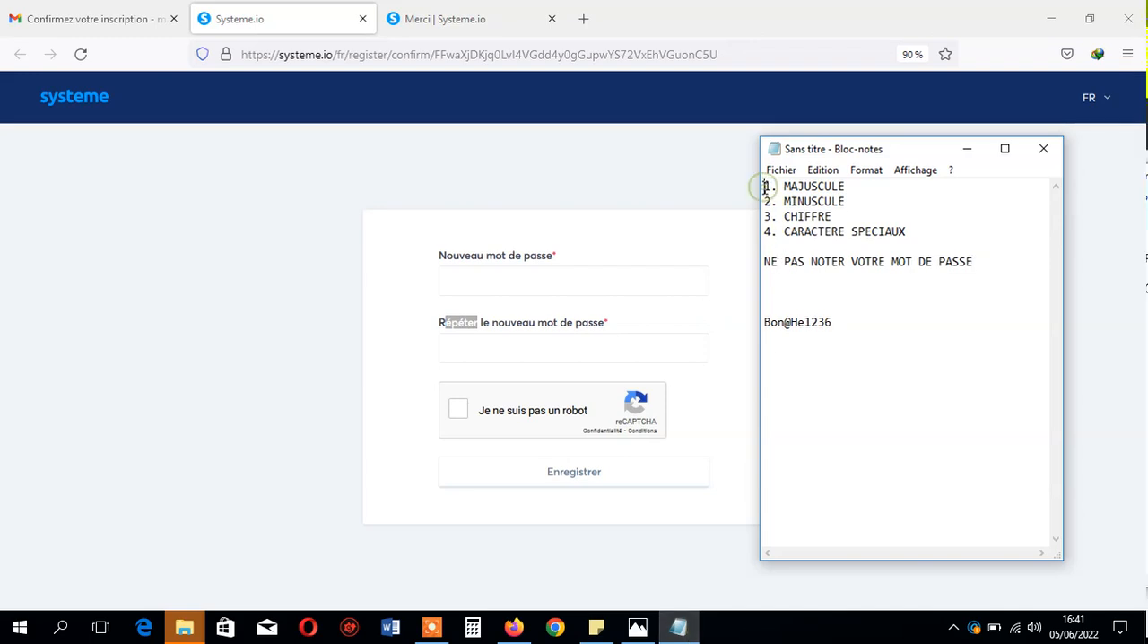
pyautogui.press('Return')
pyautogui.write('CONSIEL')
pyautogui.press('BackSpace')
pyautogui.press('BackSpace')
pyautogui.press('BackSpace')
pyautogui.write('EIL')
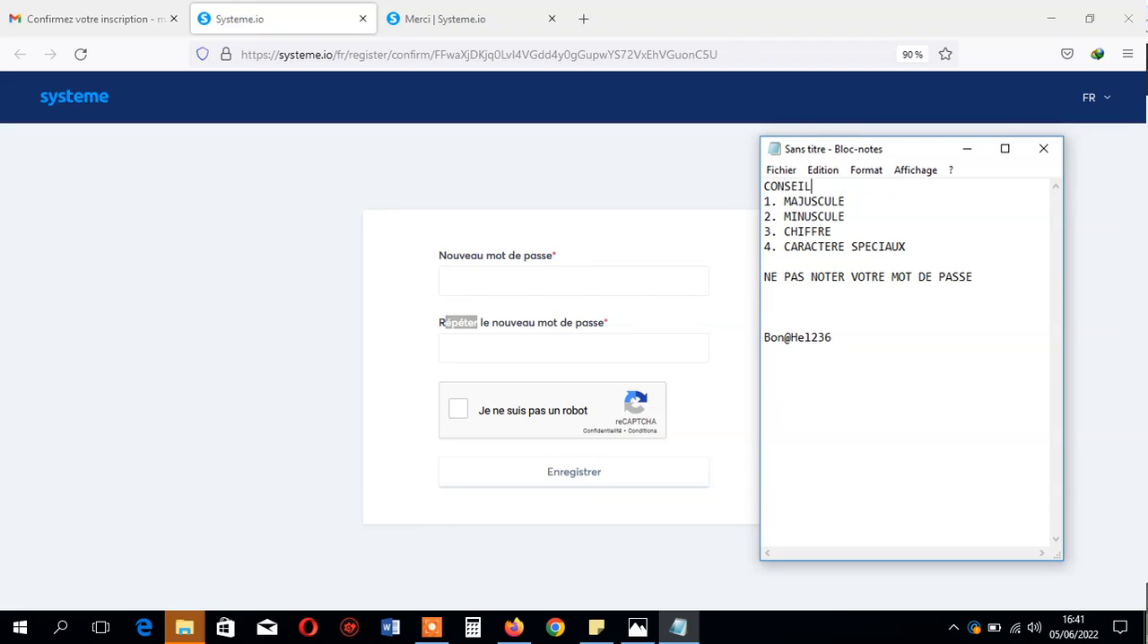
pyautogui.press('Return')
pyautogui.click(886, 215)
pyautogui.press('Down')
pyautogui.press('Down')
pyautogui.press('Down')
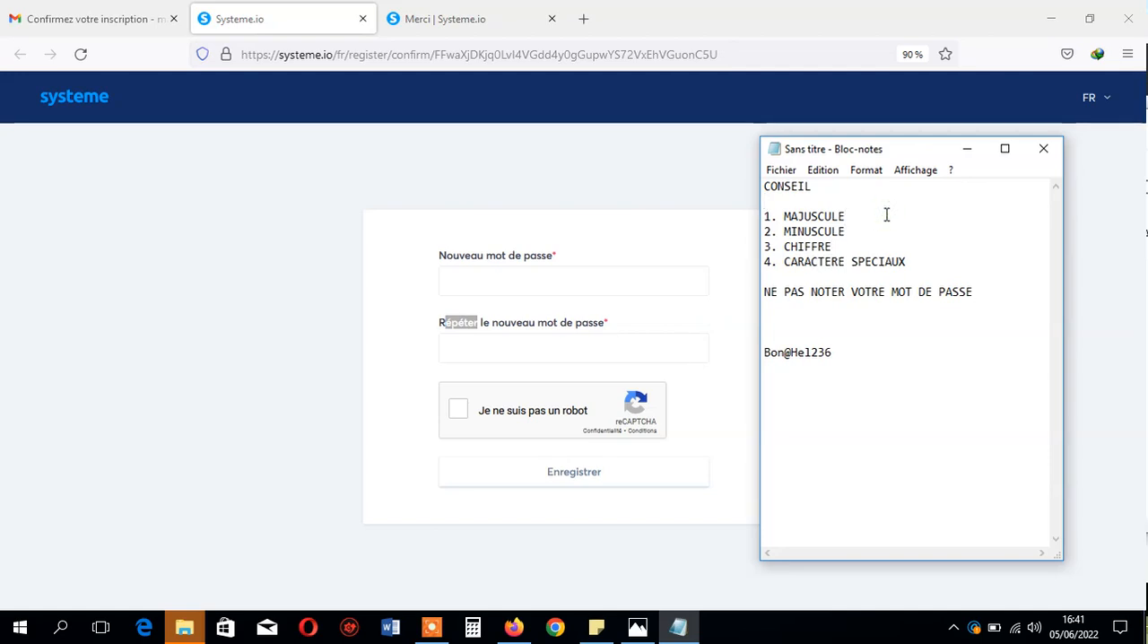
pyautogui.click(822, 329)
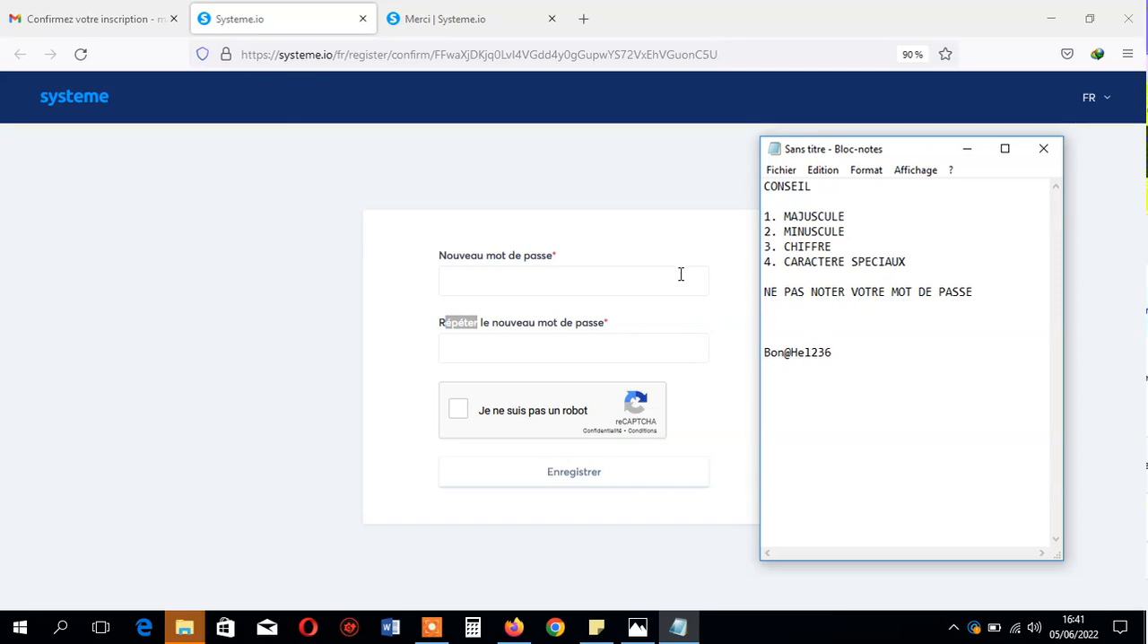
pyautogui.click(633, 271)
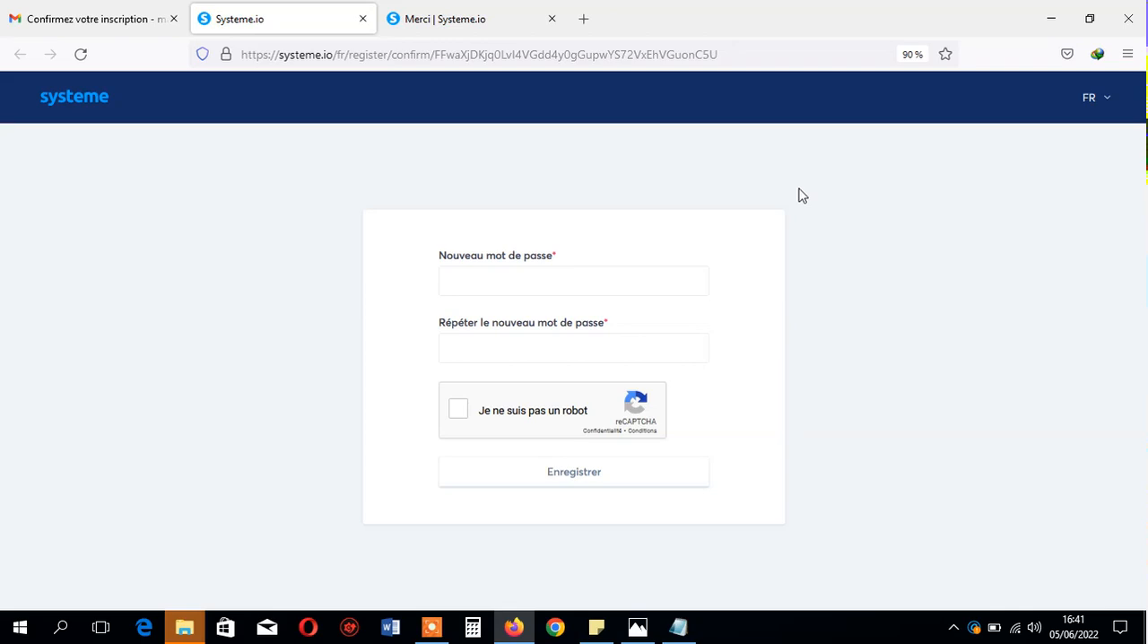
# - Examine in Notepad how the sample password applies the rules on uppercase, lowercase, digits and special characters
pyautogui.click(678, 626)
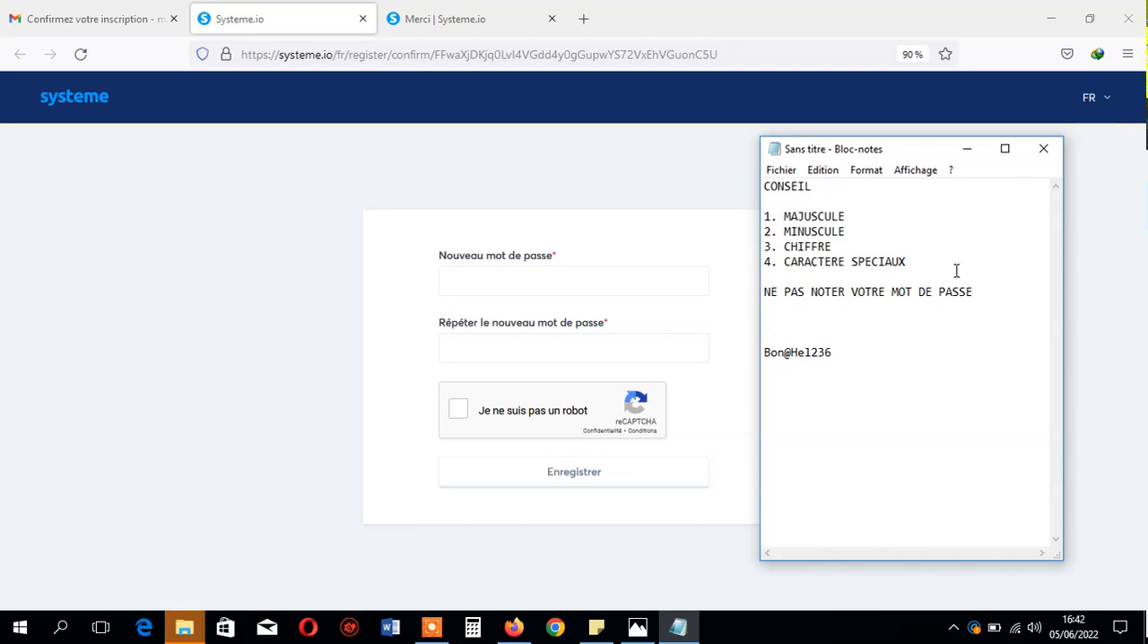
pyautogui.moveTo(784, 352); pyautogui.dragTo(764, 355)
pyautogui.moveTo(812, 351); pyautogui.dragTo(794, 356)
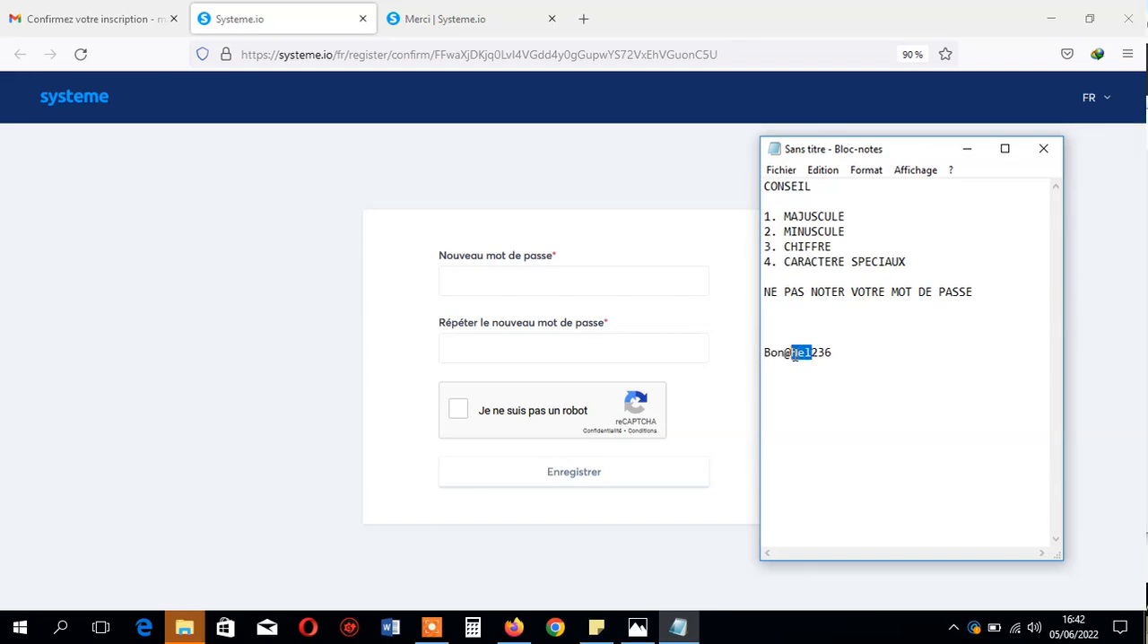
pyautogui.click(809, 335)
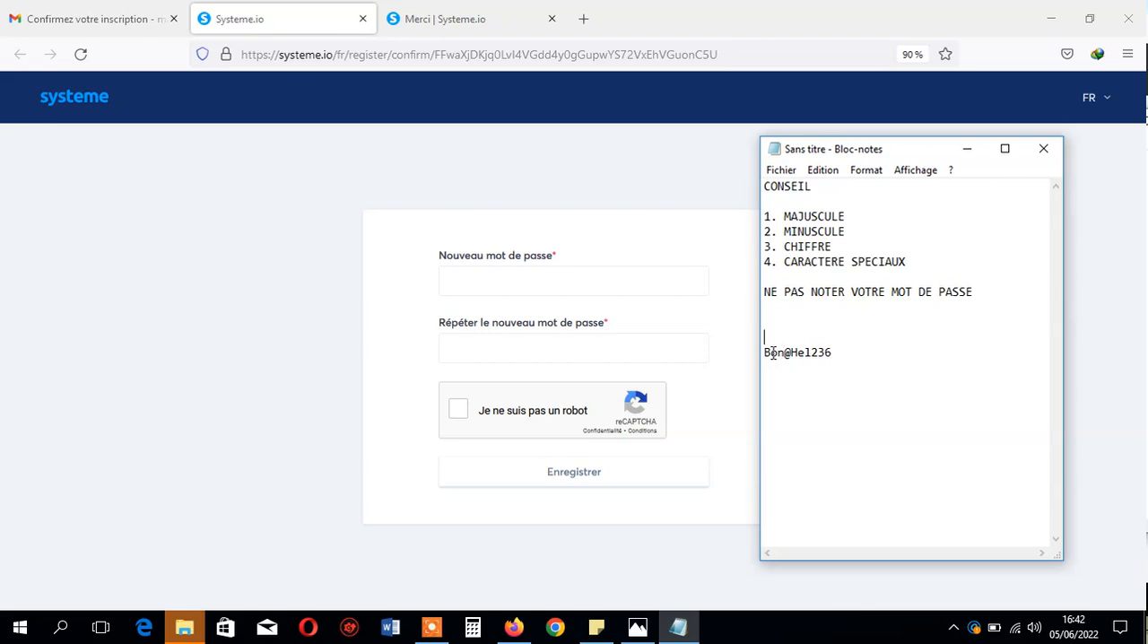
pyautogui.moveTo(771, 355); pyautogui.dragTo(764, 353)
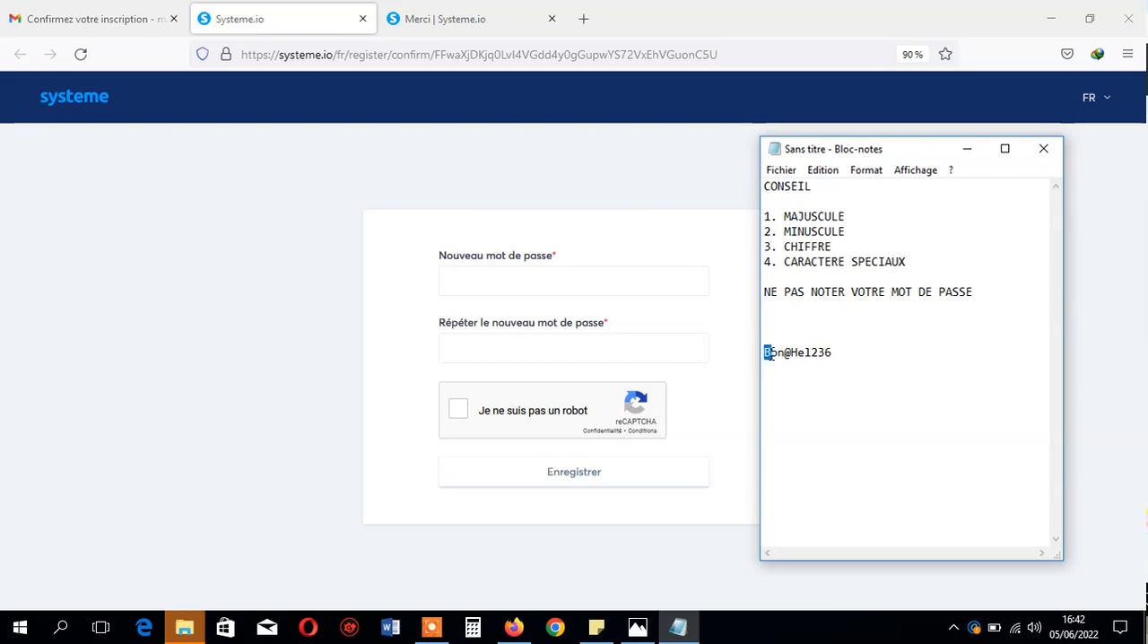
pyautogui.moveTo(783, 353); pyautogui.dragTo(791, 354)
pyautogui.click(809, 278)
pyautogui.moveTo(810, 353); pyautogui.dragTo(799, 356)
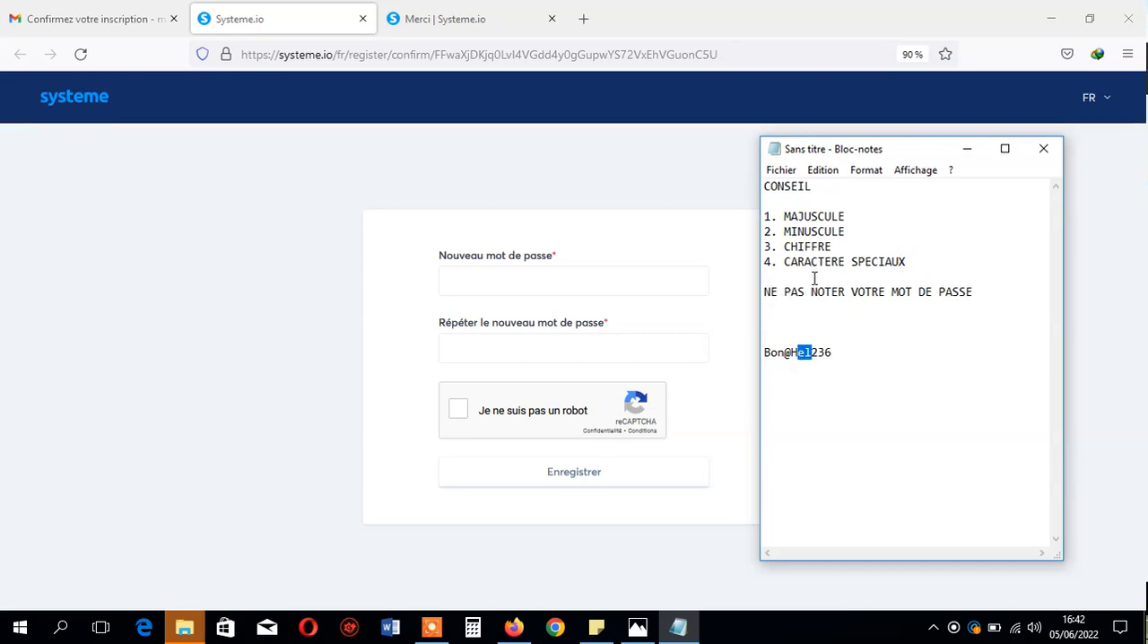
pyautogui.click(820, 246)
pyautogui.moveTo(820, 247); pyautogui.dragTo(798, 246)
pyautogui.moveTo(834, 352); pyautogui.dragTo(813, 353)
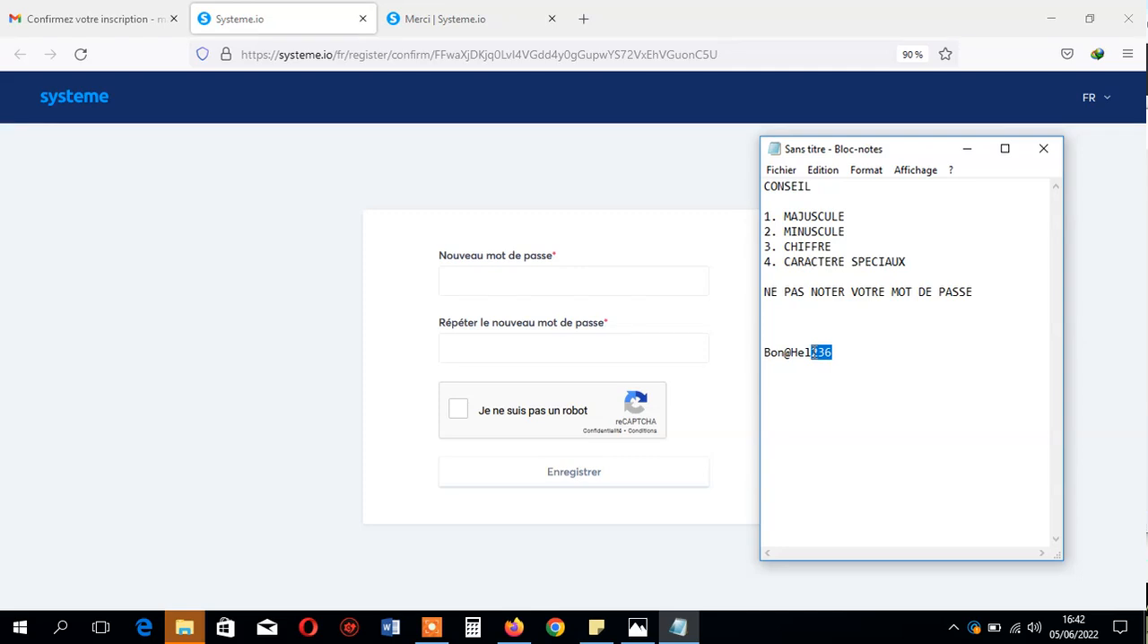
pyautogui.moveTo(835, 352); pyautogui.dragTo(764, 354)
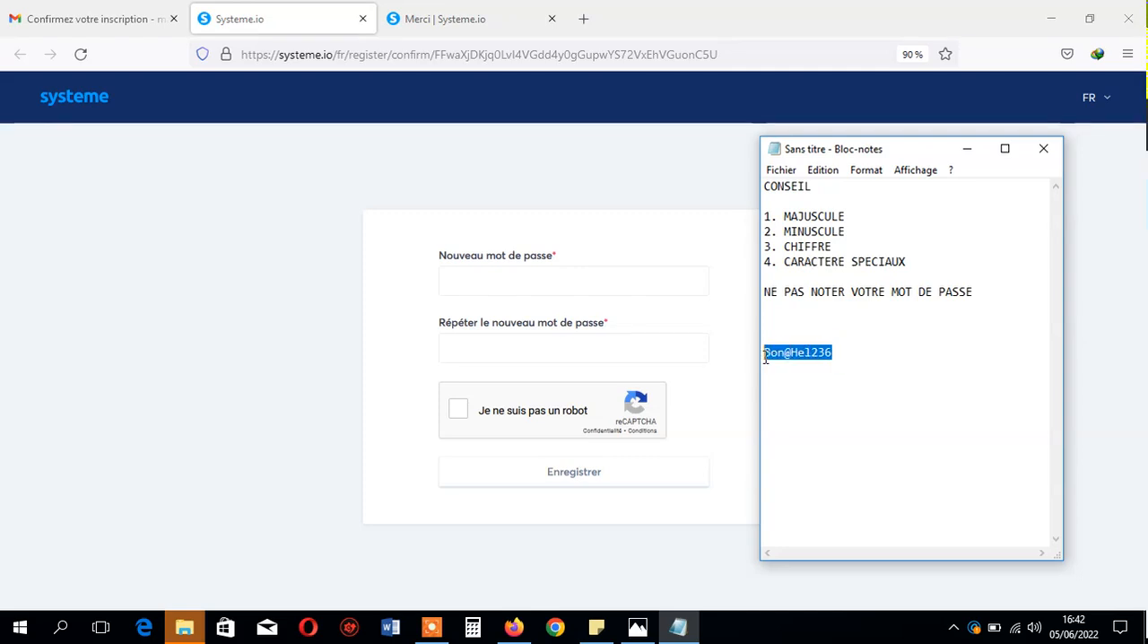
pyautogui.click(843, 216)
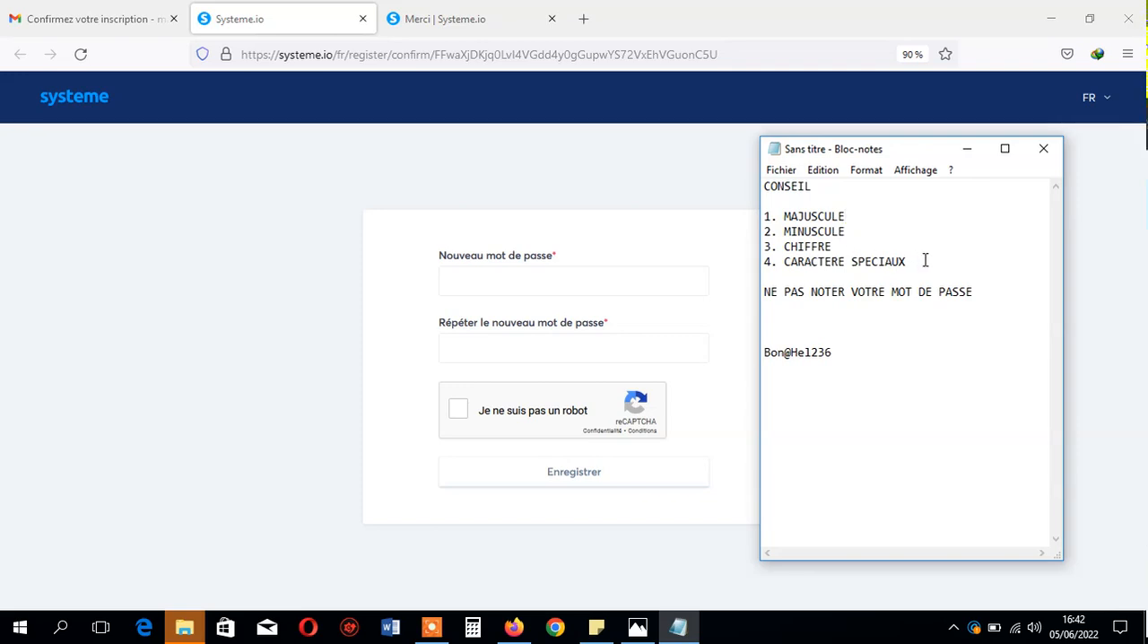
pyautogui.moveTo(843, 351); pyautogui.dragTo(731, 374)
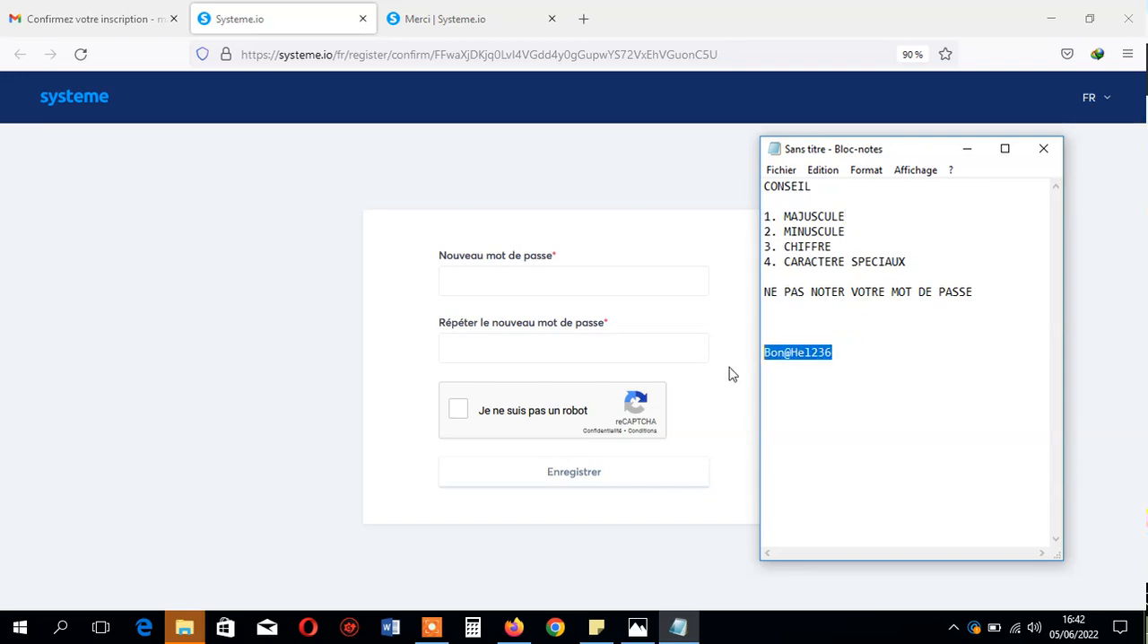
pyautogui.click(835, 351)
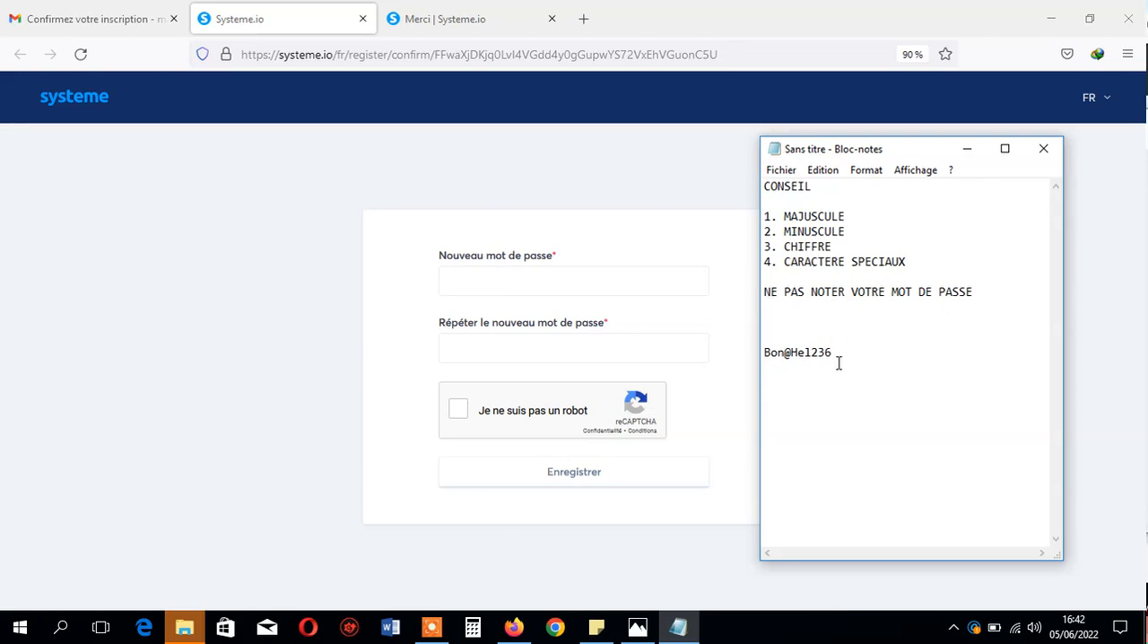
pyautogui.moveTo(837, 352); pyautogui.dragTo(741, 350)
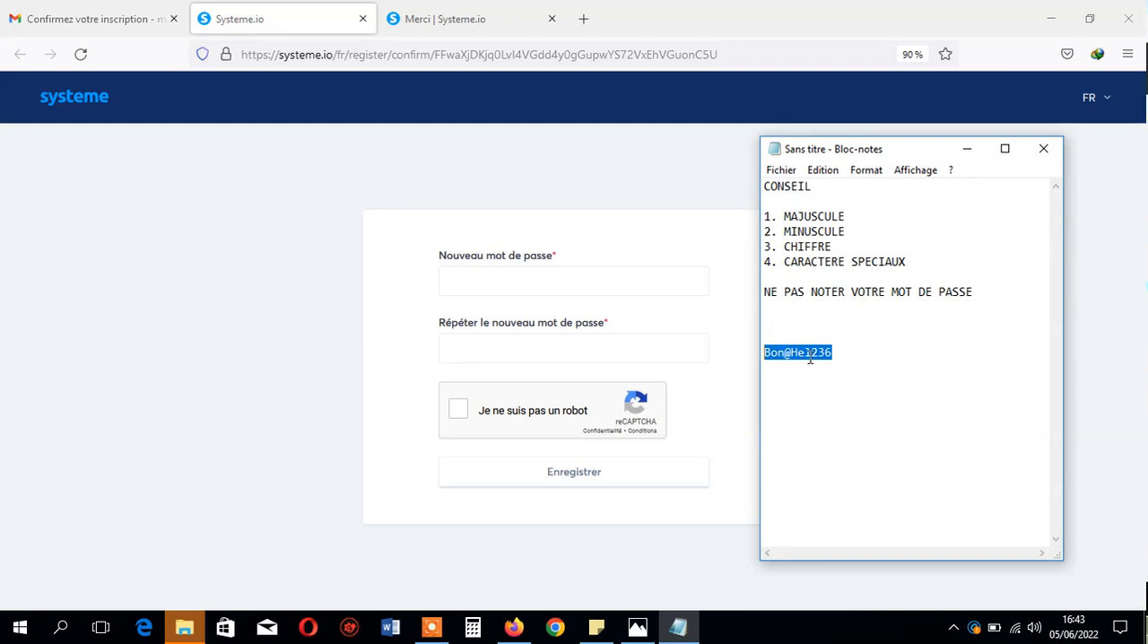
# - Copy the whole sample password from the Notepad note
pyautogui.click(839, 356)
pyautogui.moveTo(840, 356); pyautogui.dragTo(761, 360)
pyautogui.rightClick(790, 357)
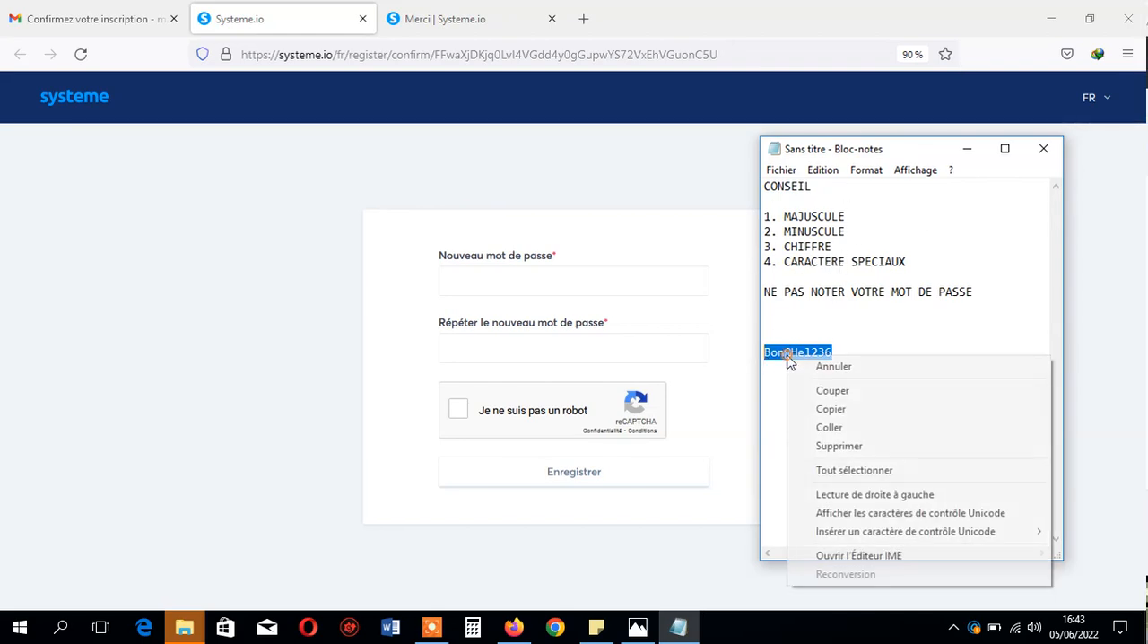
pyautogui.click(851, 409)
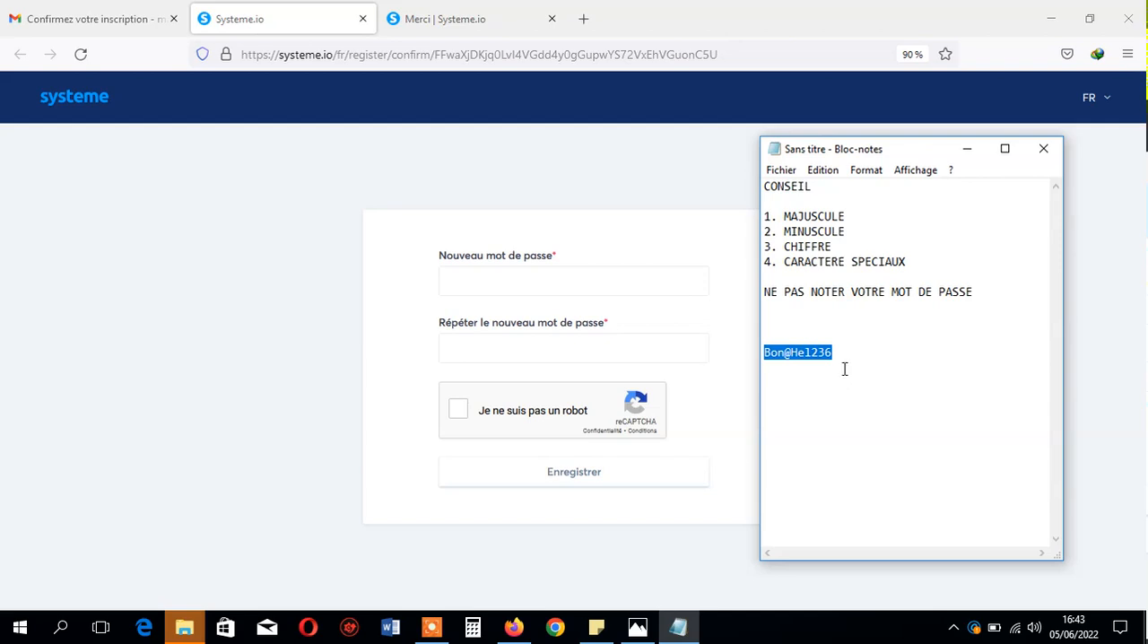
pyautogui.click(844, 368)
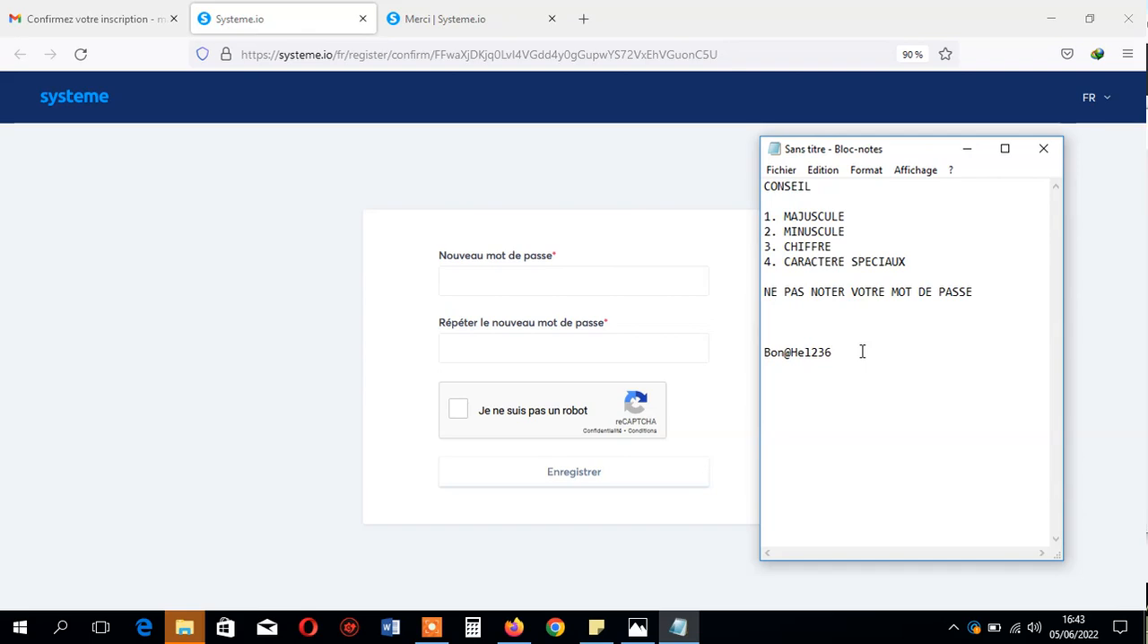
# - Paste the password into both the new-password and repeat-password fields in the browser, and tick "Je ne suis pas un robot"
pyautogui.click(646, 284)
pyautogui.hotkey('ctrl', 'v')
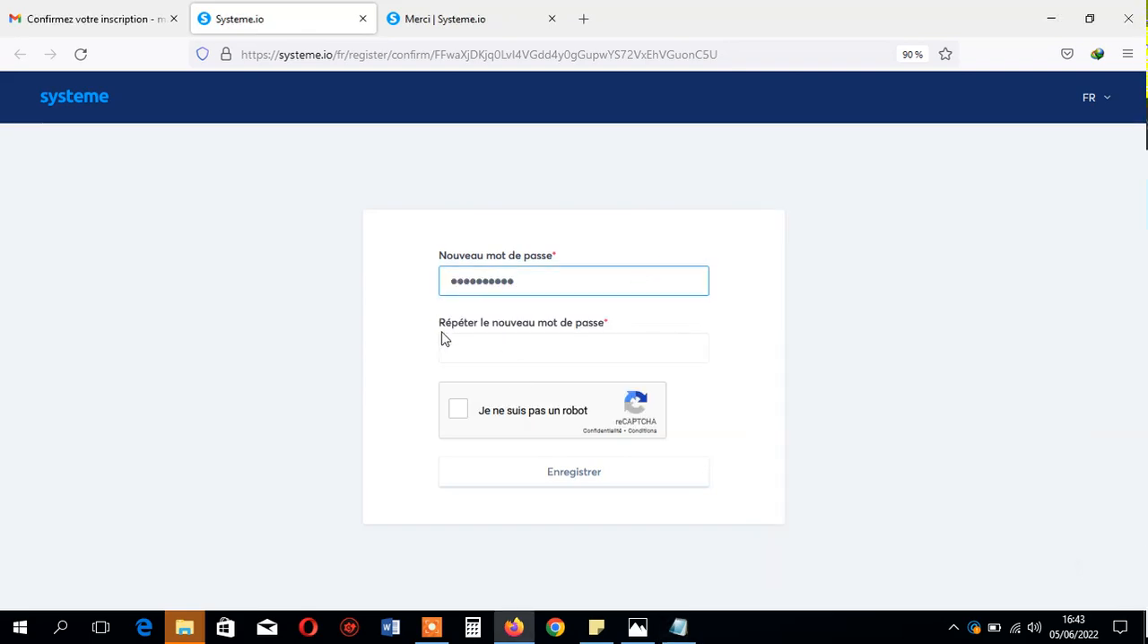
pyautogui.moveTo(447, 331); pyautogui.dragTo(497, 331)
pyautogui.click(498, 352)
pyautogui.hotkey('ctrl', 'v')
pyautogui.click(459, 414)
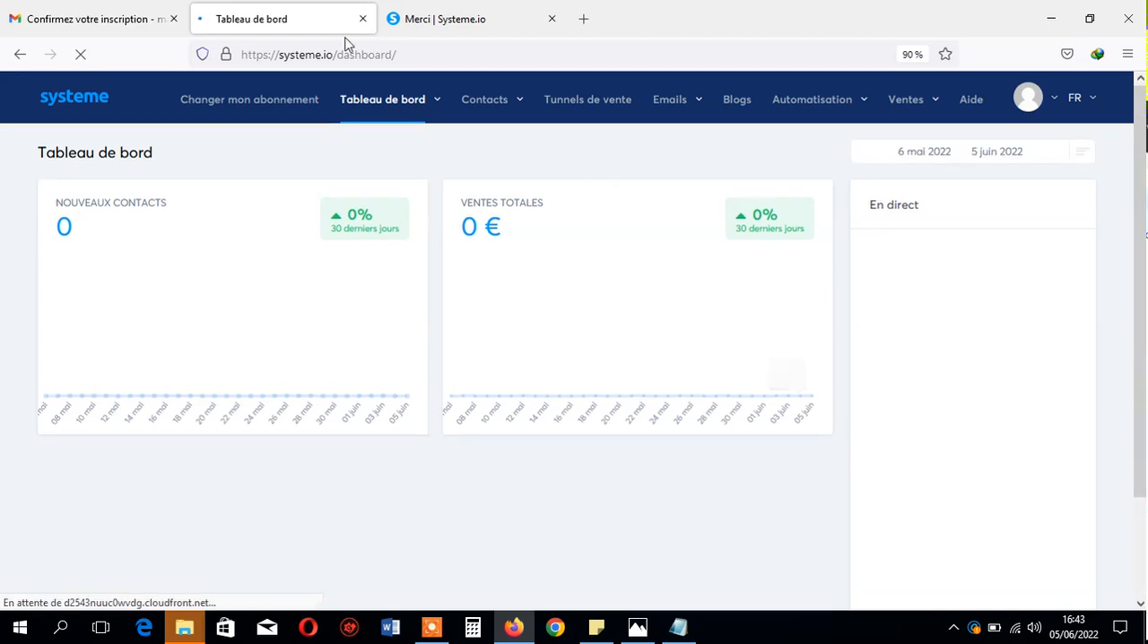
# - Review the new contacts and total sales cards on the Systeme.io dashboard
pyautogui.moveTo(177, 210); pyautogui.dragTo(57, 202)
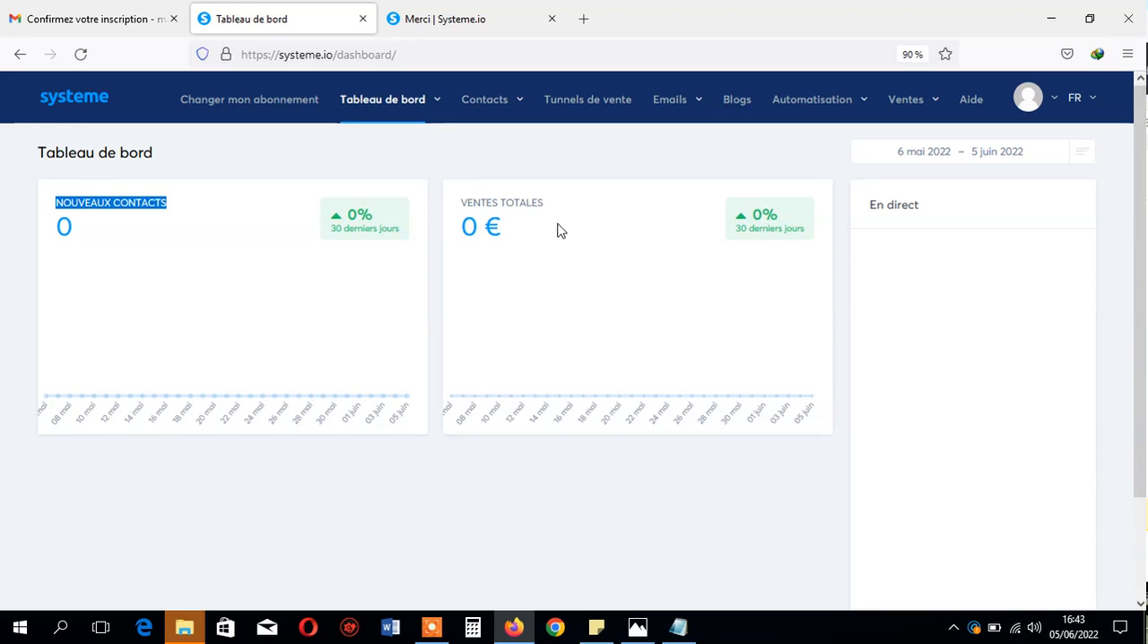
pyautogui.moveTo(555, 221); pyautogui.dragTo(478, 226)
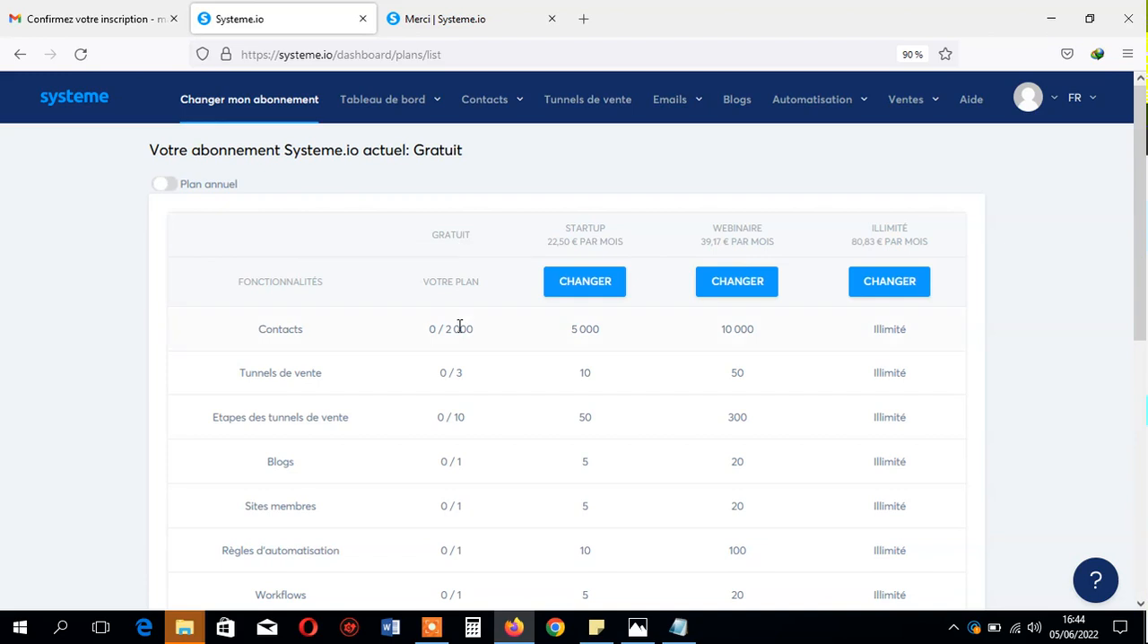
# - Review the free plan's limits for contacts and sales funnels and the Startup plan's monthly price in the subscription table
pyautogui.moveTo(474, 331); pyautogui.dragTo(429, 333)
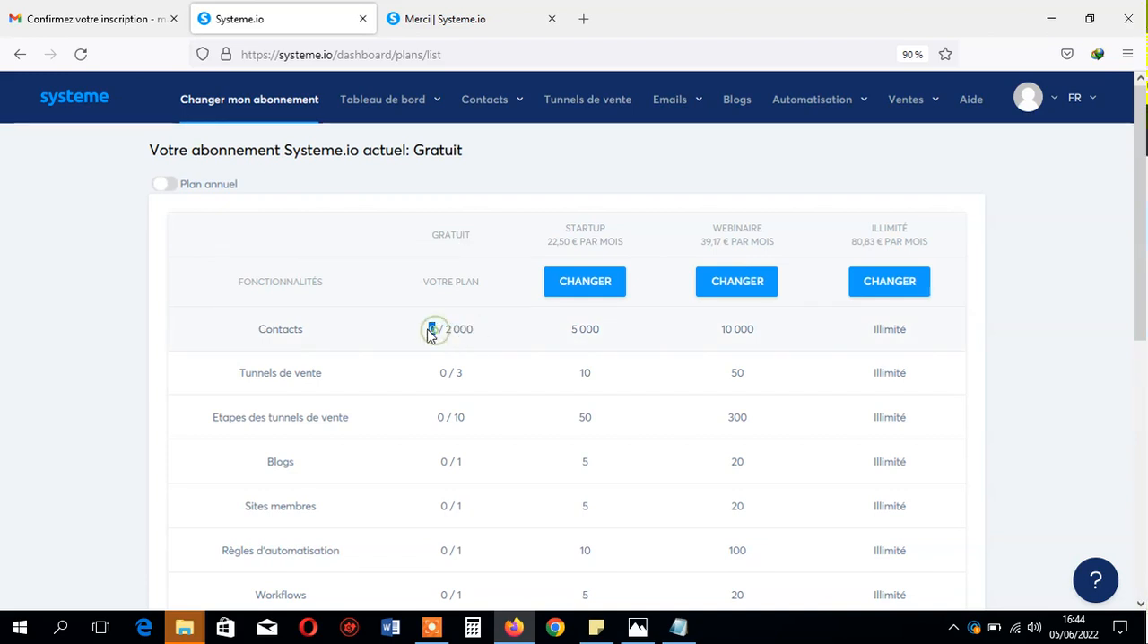
pyautogui.tripleClick(459, 378)
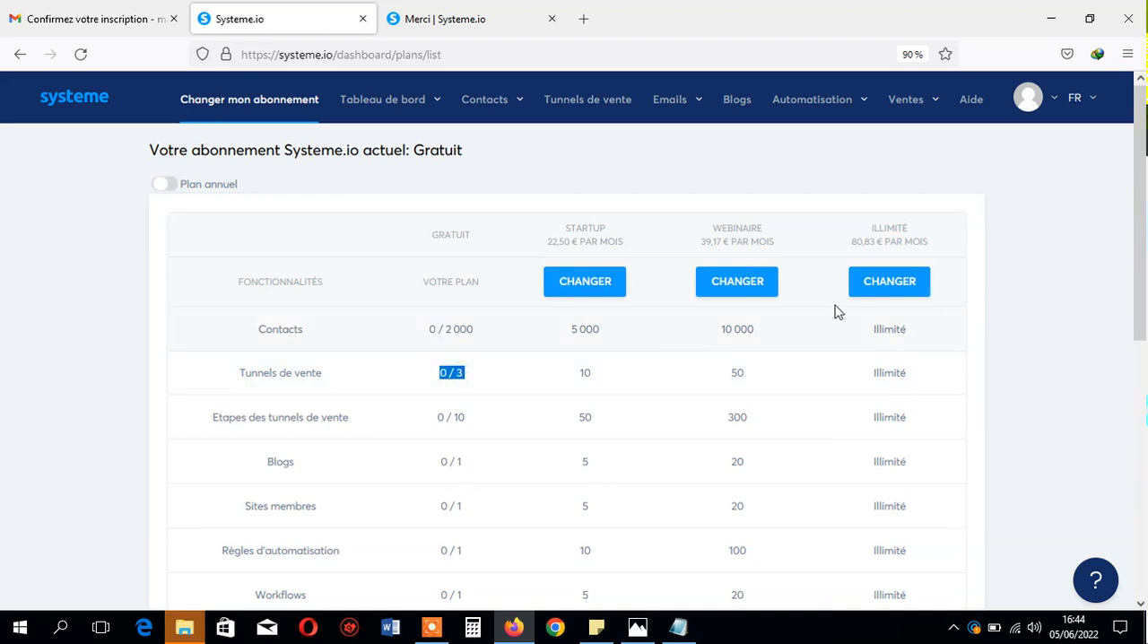
pyautogui.moveTo(1140, 215); pyautogui.dragTo(1140, 312)
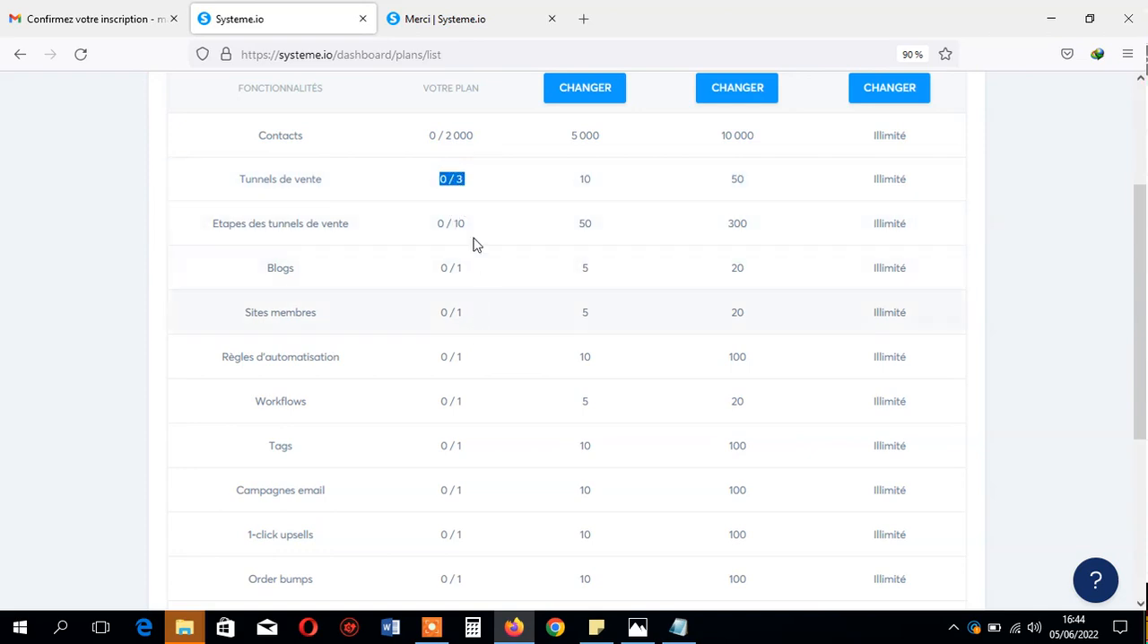
pyautogui.moveTo(1140, 287); pyautogui.dragTo(1141, 148)
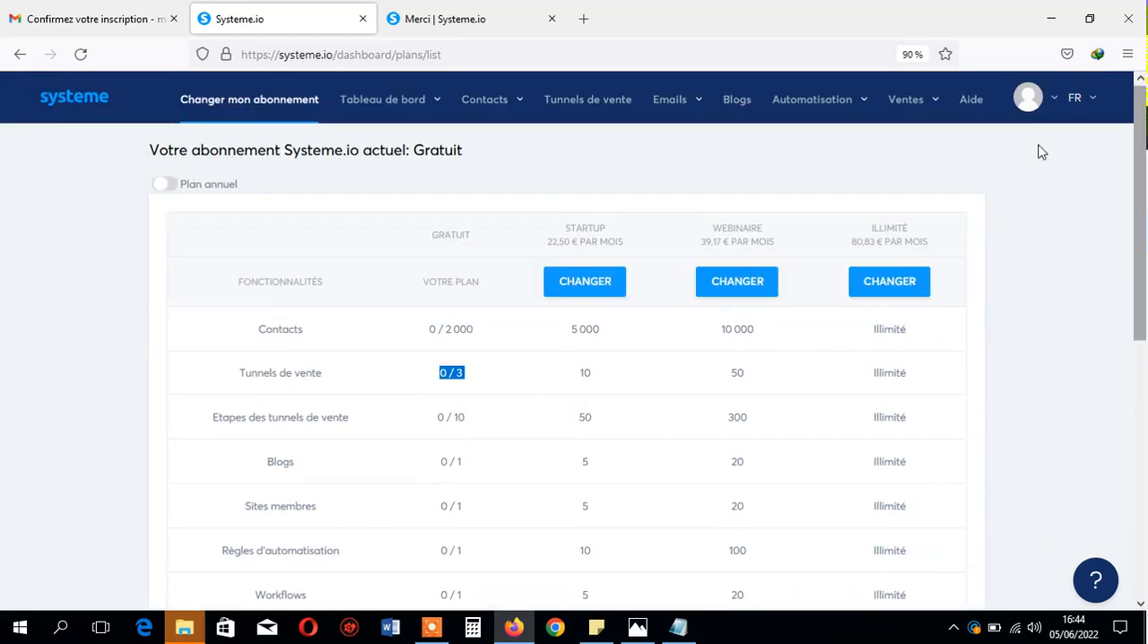
pyautogui.moveTo(551, 244); pyautogui.dragTo(550, 249)
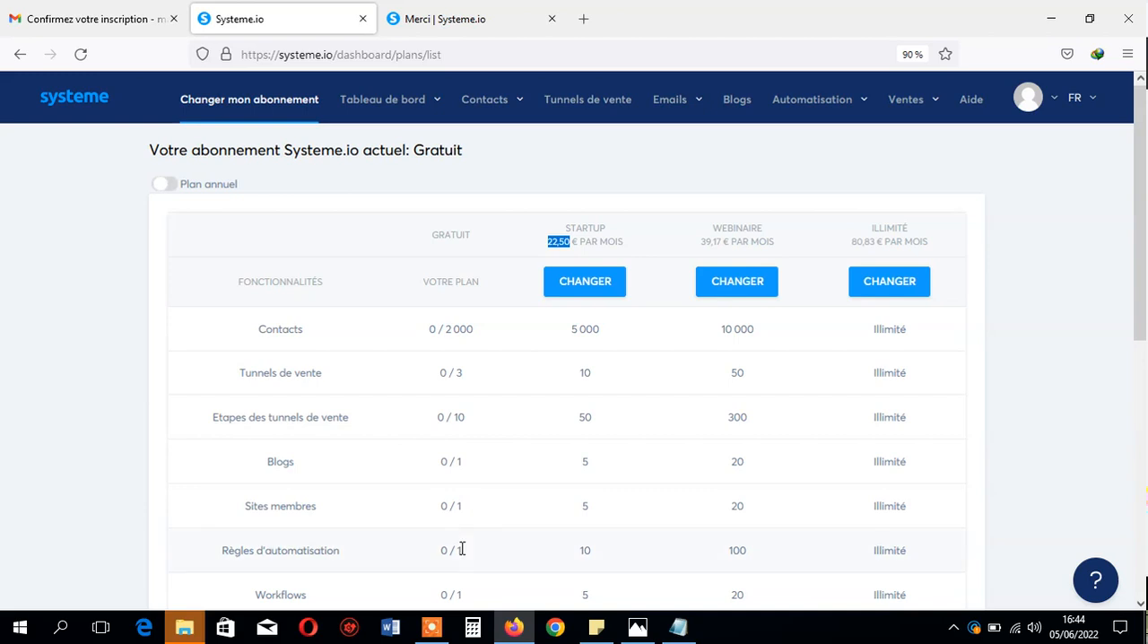
# - Switch to Calculator, compute 23 × 655 for the Startup plan's monthly price, clear it, and return to the subscription table in the browser
pyautogui.click(472, 627)
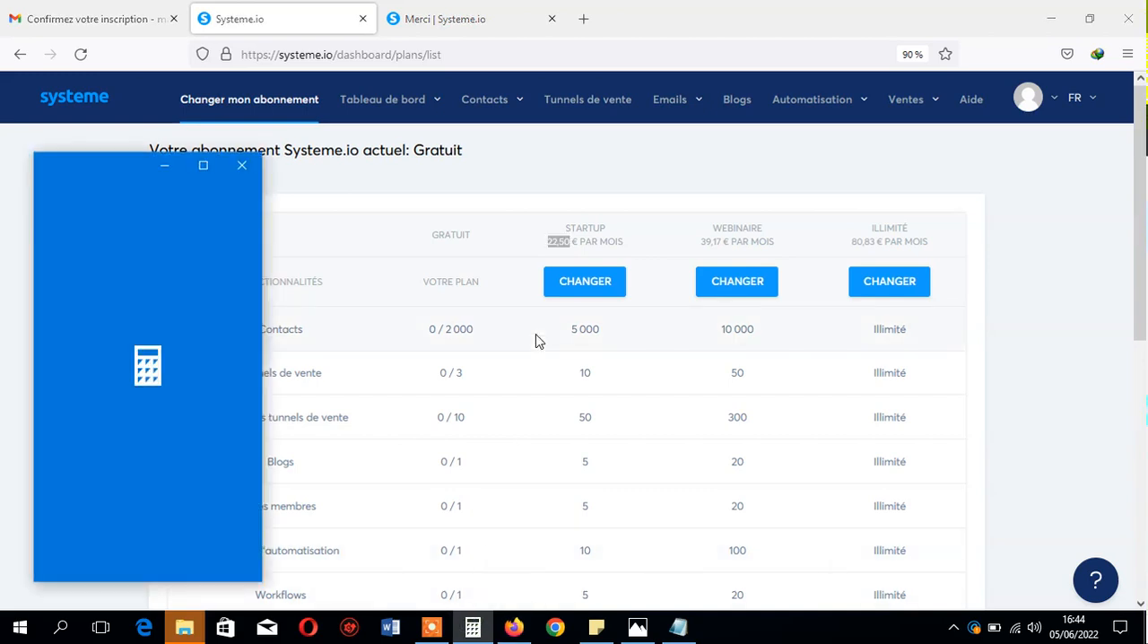
pyautogui.moveTo(95, 166); pyautogui.dragTo(222, 171)
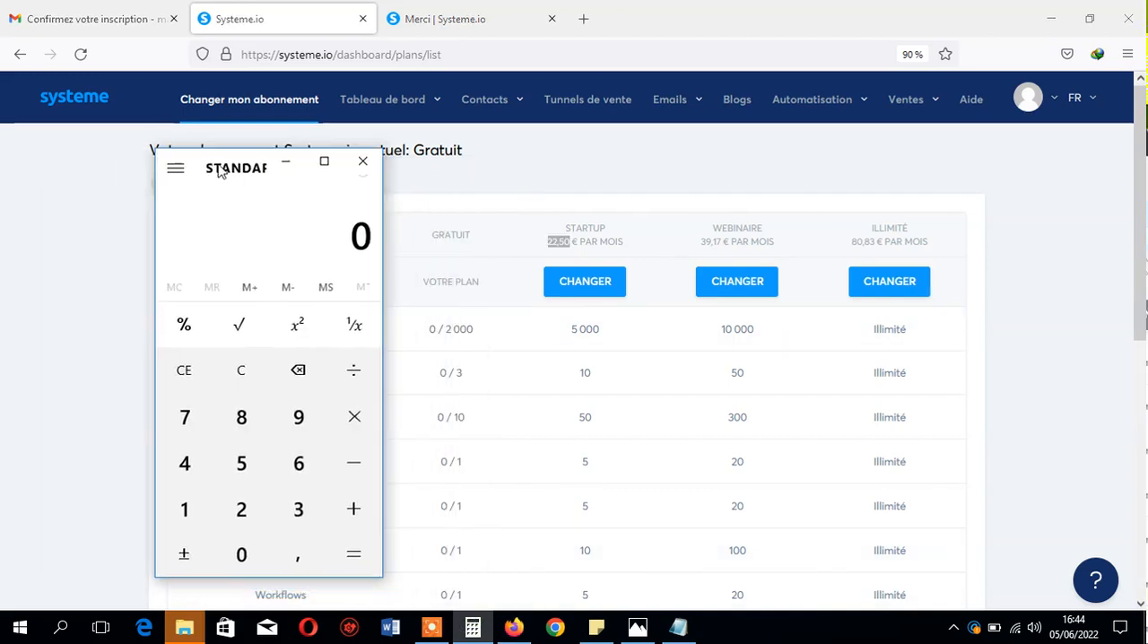
pyautogui.write('23*655')
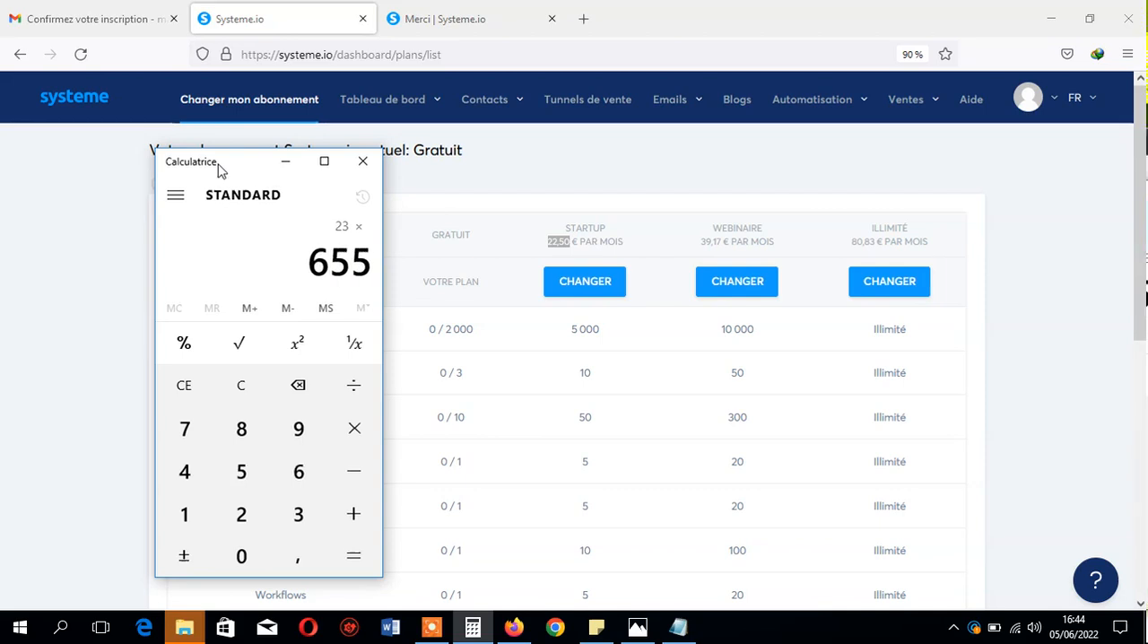
pyautogui.press('Return')
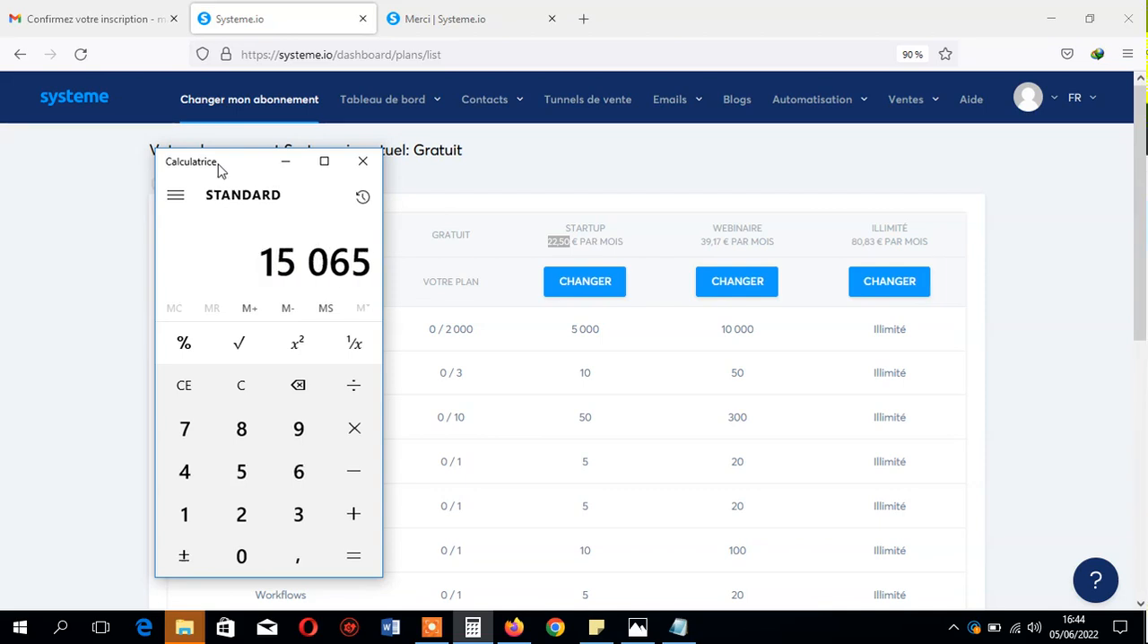
pyautogui.click(192, 388)
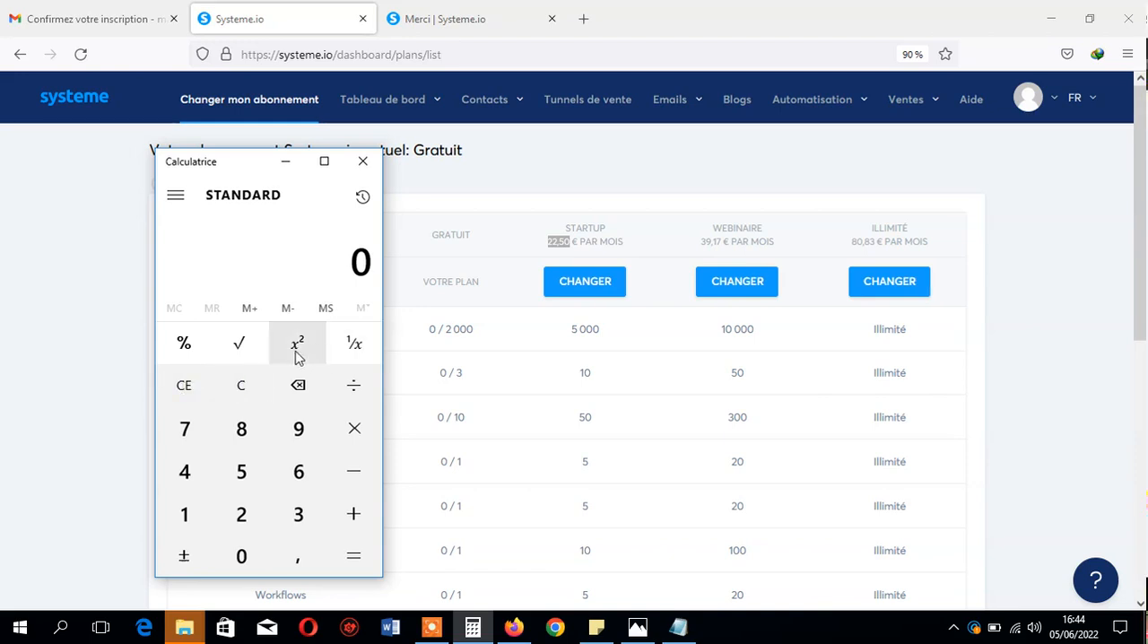
pyautogui.write('23 ×')
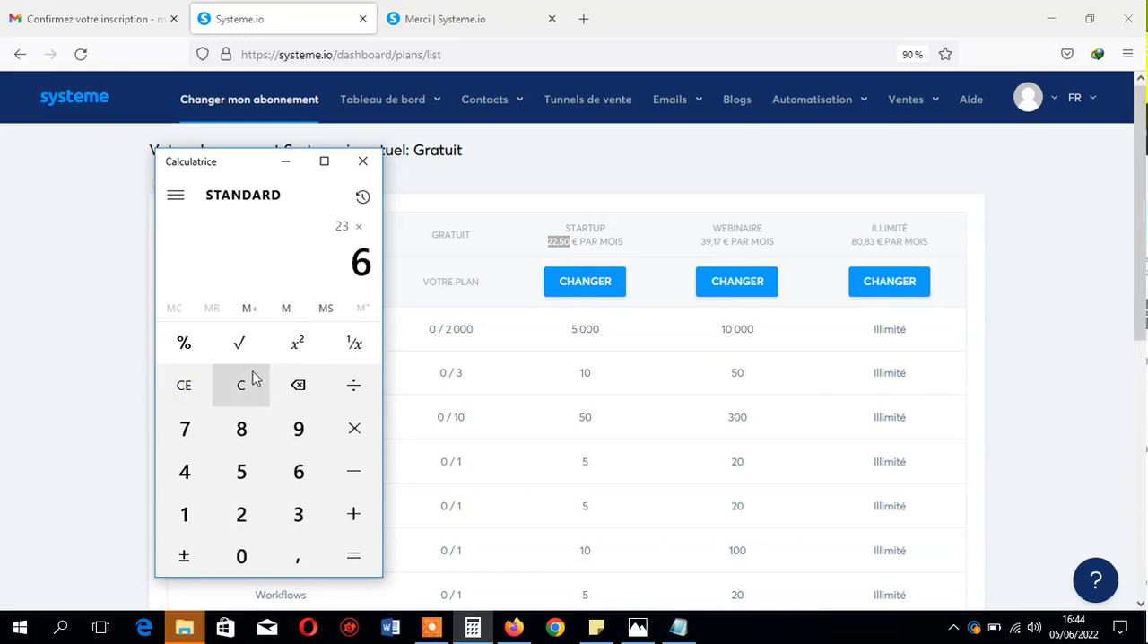
pyautogui.write('55')
pyautogui.press('Return')
pyautogui.click(252, 379)
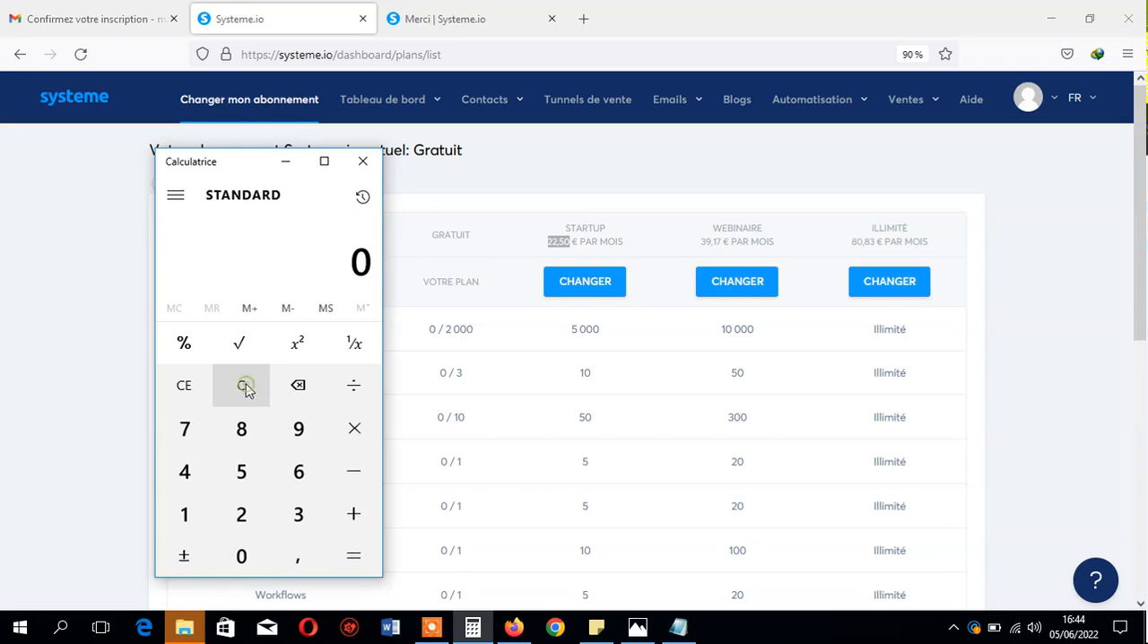
pyautogui.moveTo(246, 167); pyautogui.dragTo(98, 195)
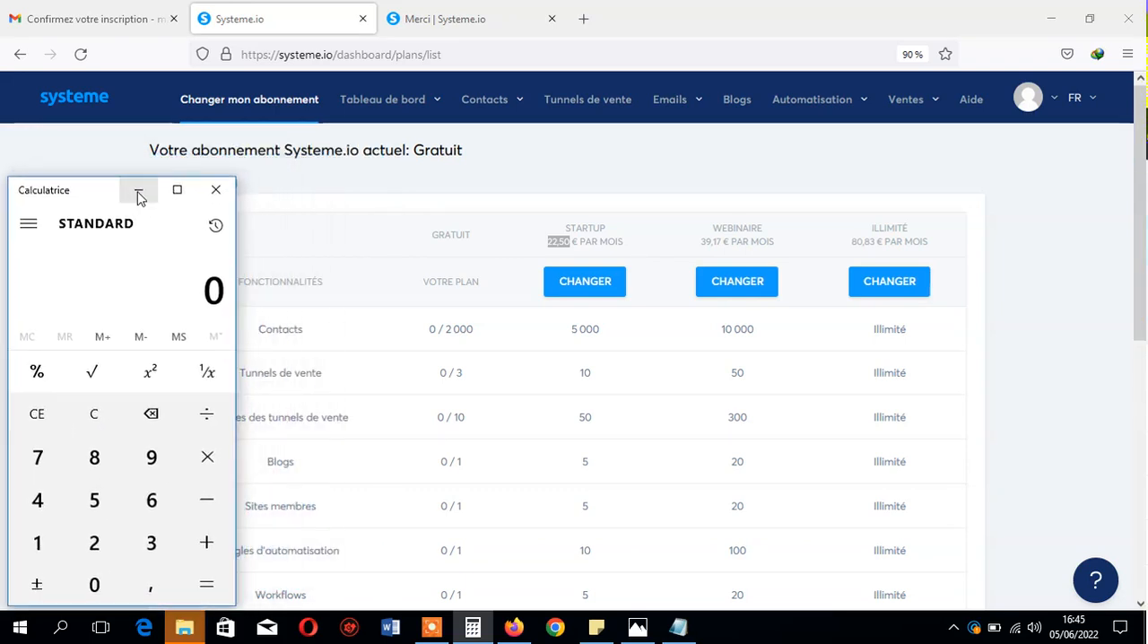
pyautogui.click(139, 192)
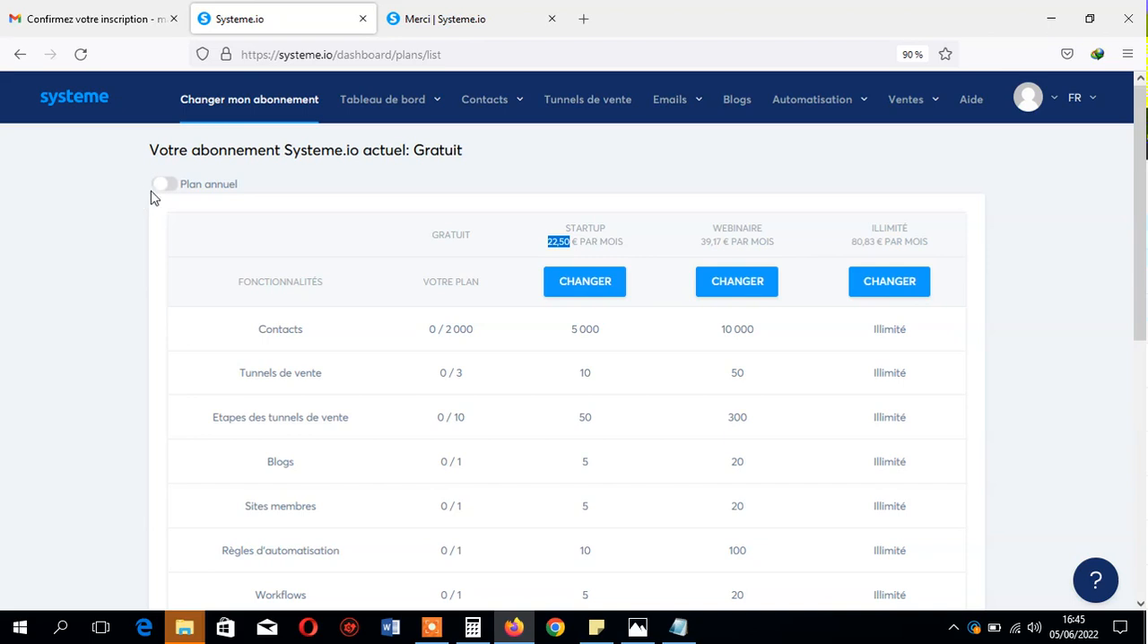
pyautogui.moveTo(480, 283); pyautogui.dragTo(442, 283)
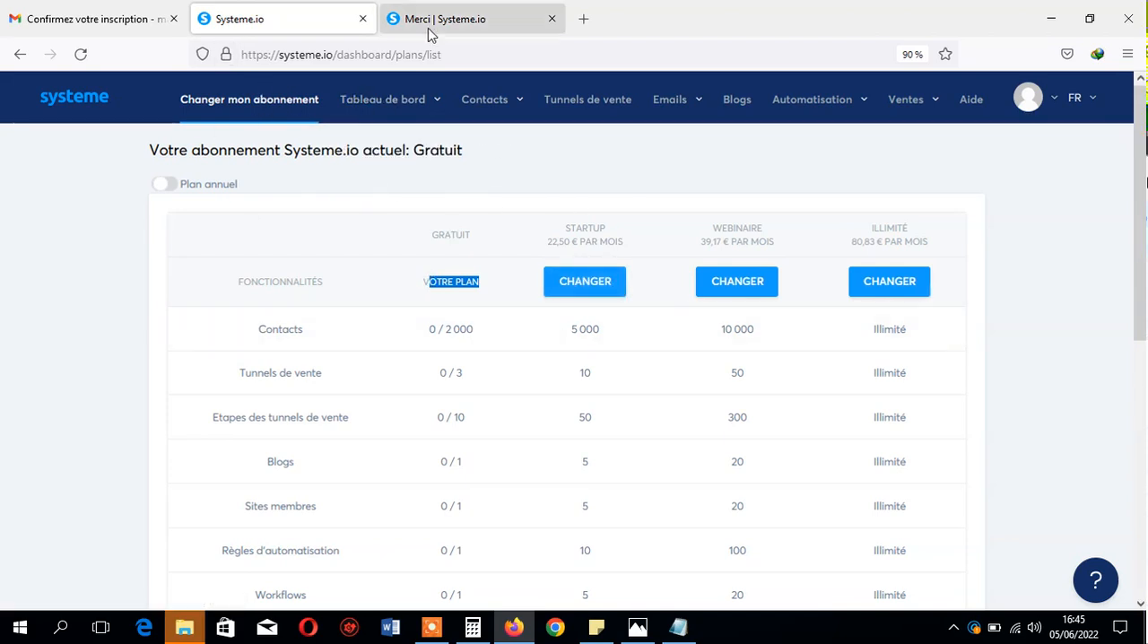
# - Look over the dashboard and contacts submenus, and open the Systeme.io contact list
pyautogui.moveTo(401, 108)
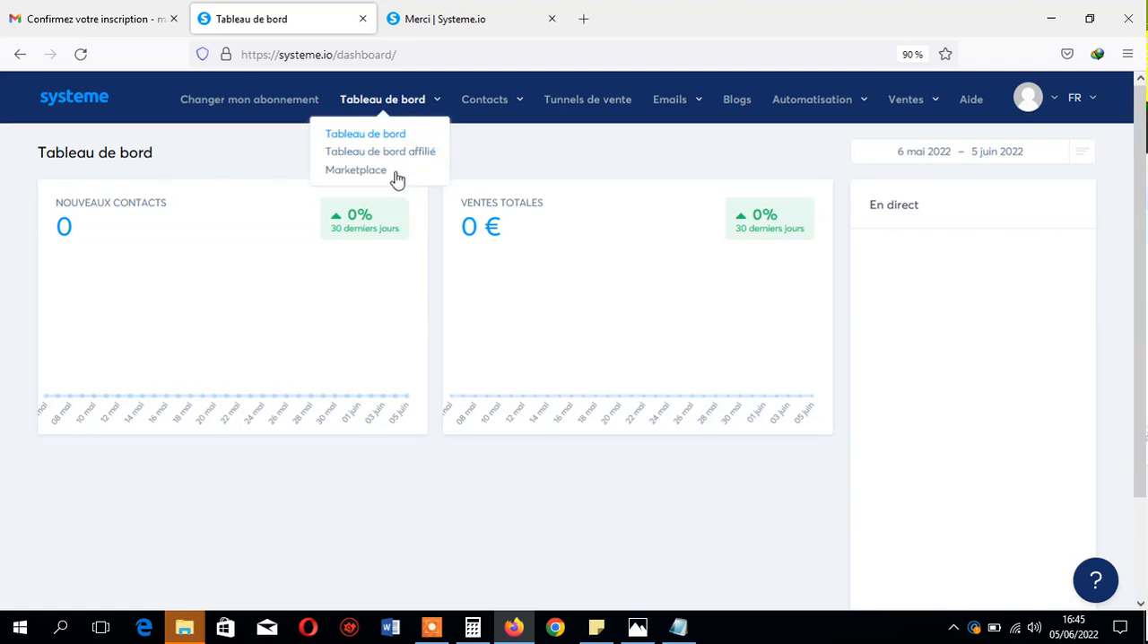
pyautogui.moveTo(502, 120)
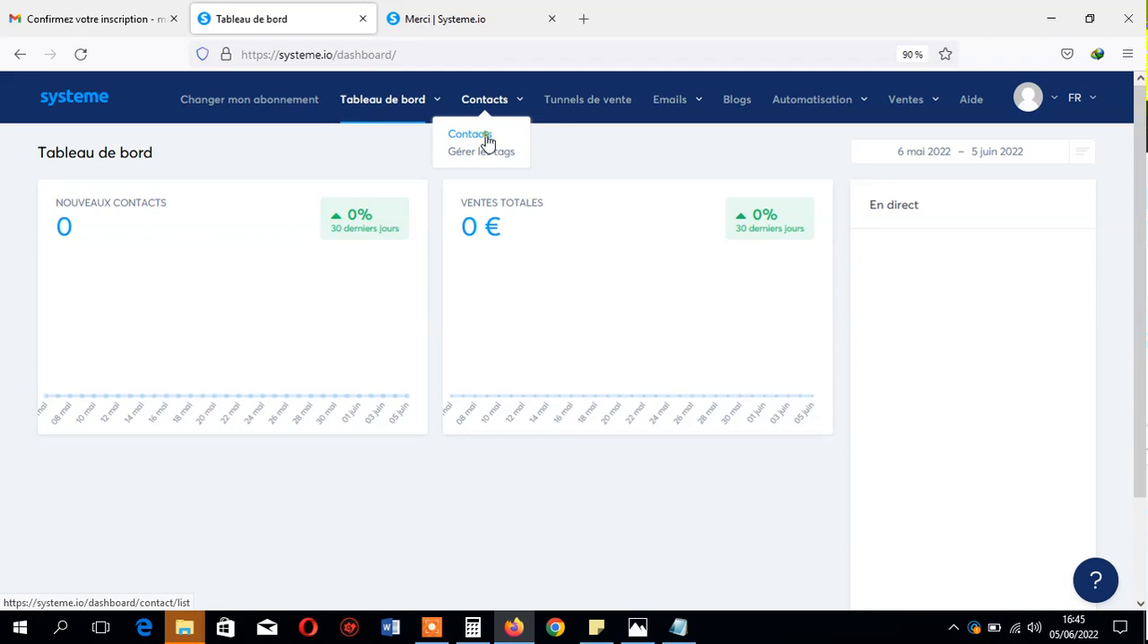
pyautogui.click(487, 142)
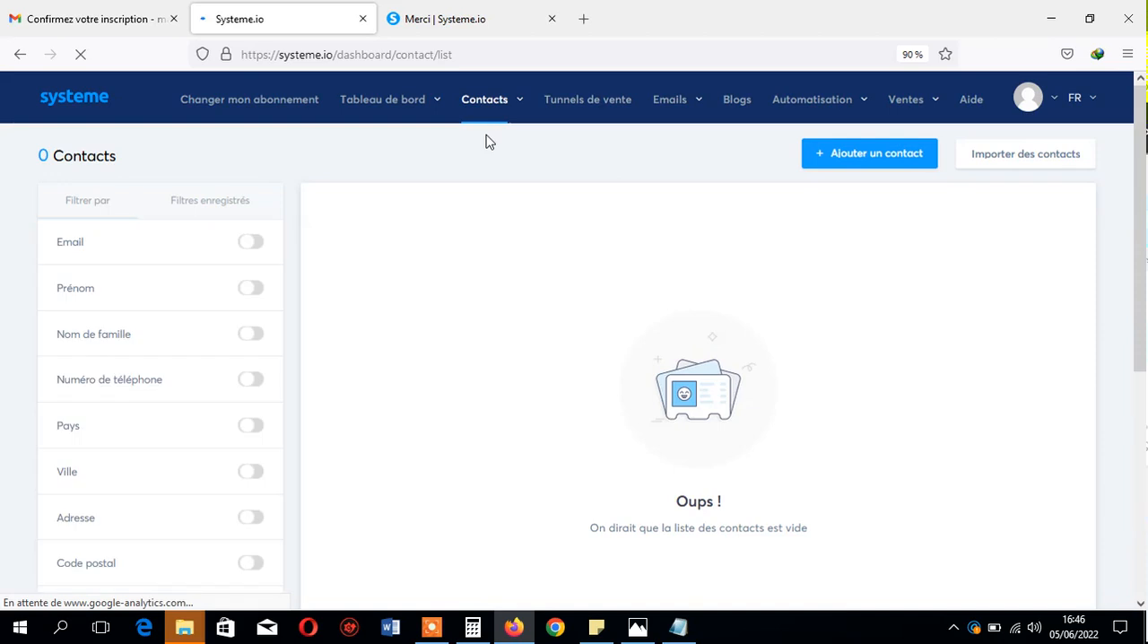
pyautogui.moveTo(1139, 197)
pyautogui.mouseDown()
pyautogui.moveTo(1139, 423)
pyautogui.moveTo(1139, 198)
pyautogui.mouseUp()
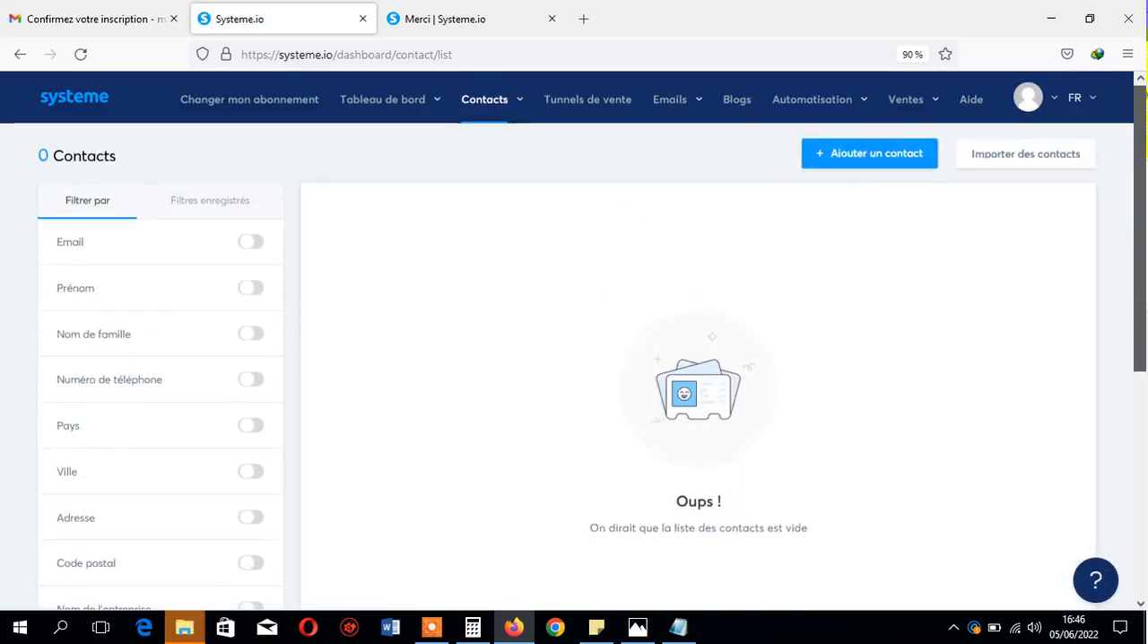
# - Open the contact import page and read its CSV import instructions, form fields and warning about cleaned lists
pyautogui.click(1041, 163)
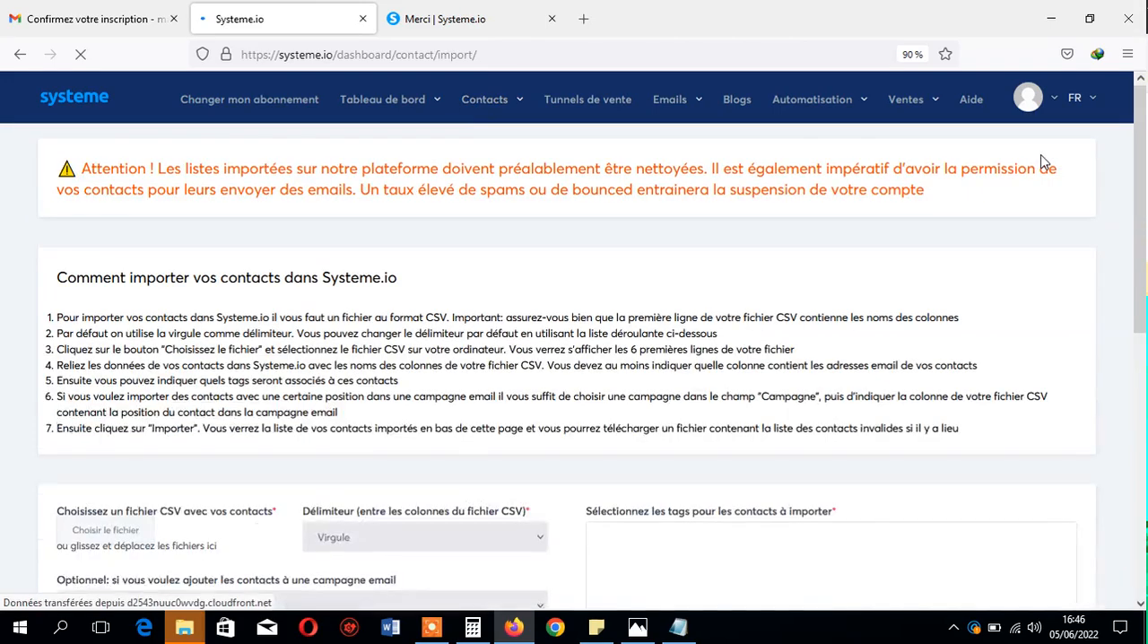
pyautogui.scroll(-4, 999, 258)
pyautogui.moveTo(1140, 354); pyautogui.dragTo(1140, 259)
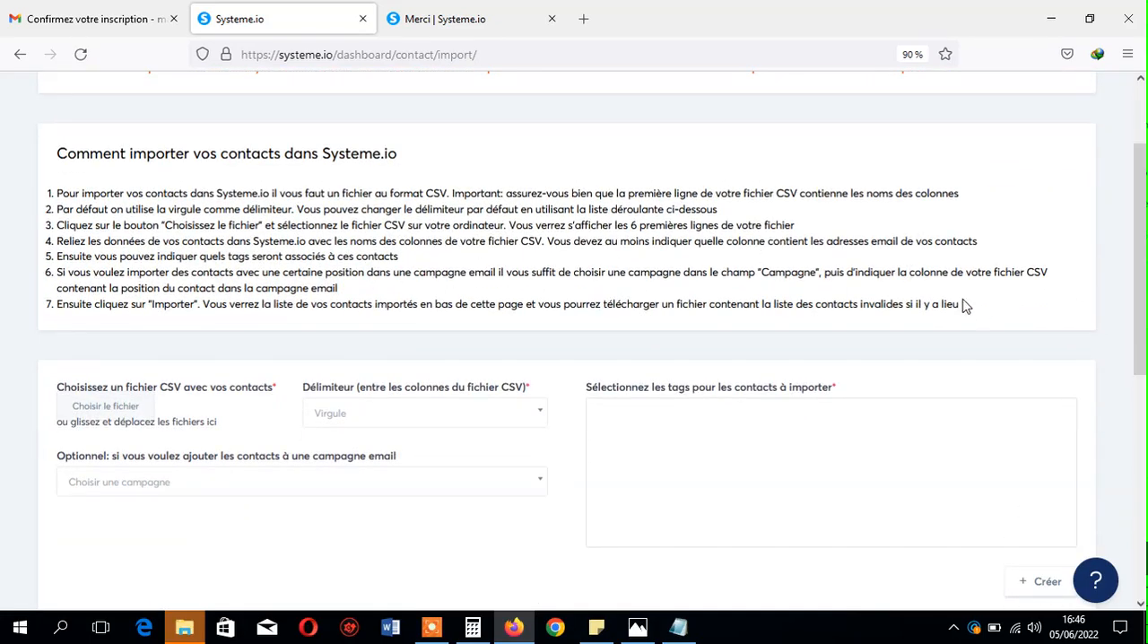
pyautogui.moveTo(826, 282); pyautogui.dragTo(49, 183)
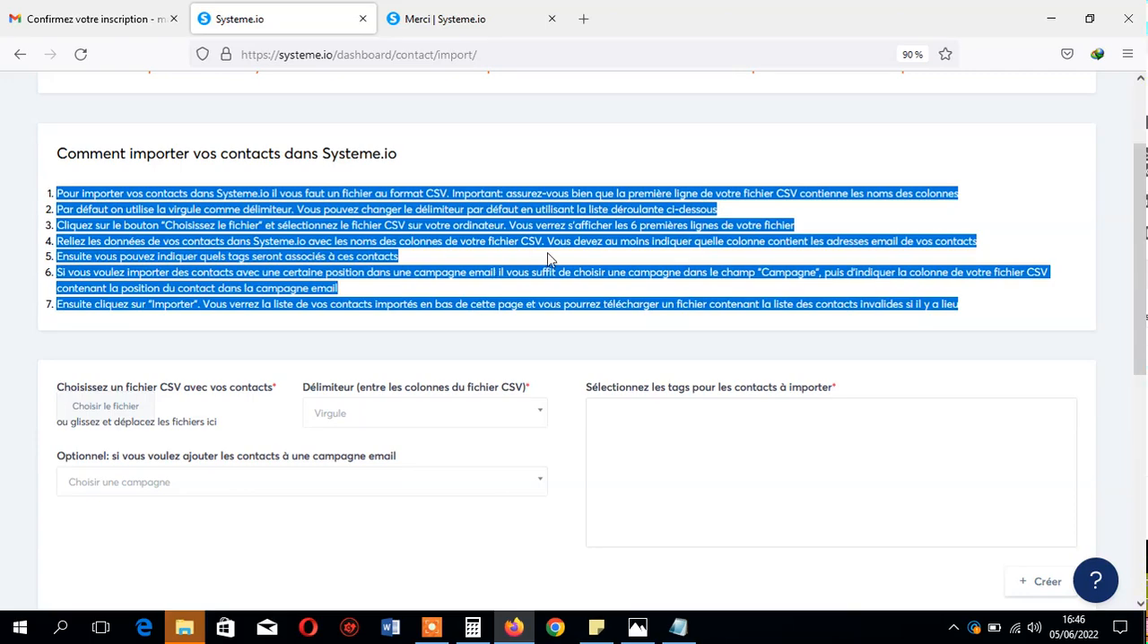
pyautogui.click(793, 284)
pyautogui.scroll(-5, 573, 340)
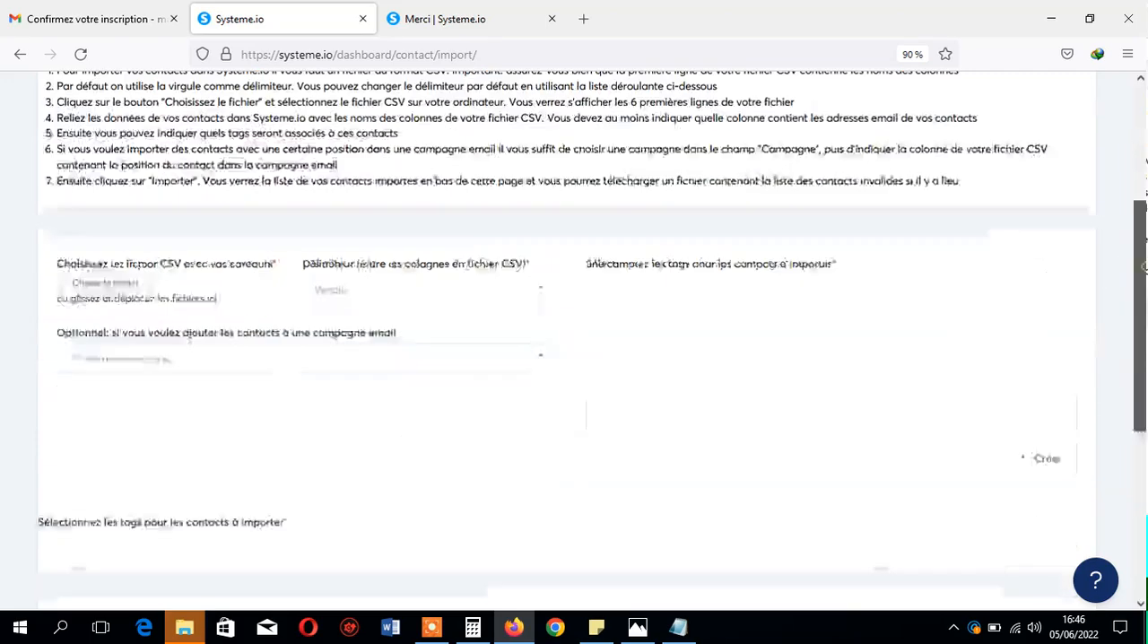
pyautogui.scroll(5, 574, 340)
pyautogui.moveTo(1140, 256); pyautogui.dragTo(1139, 192)
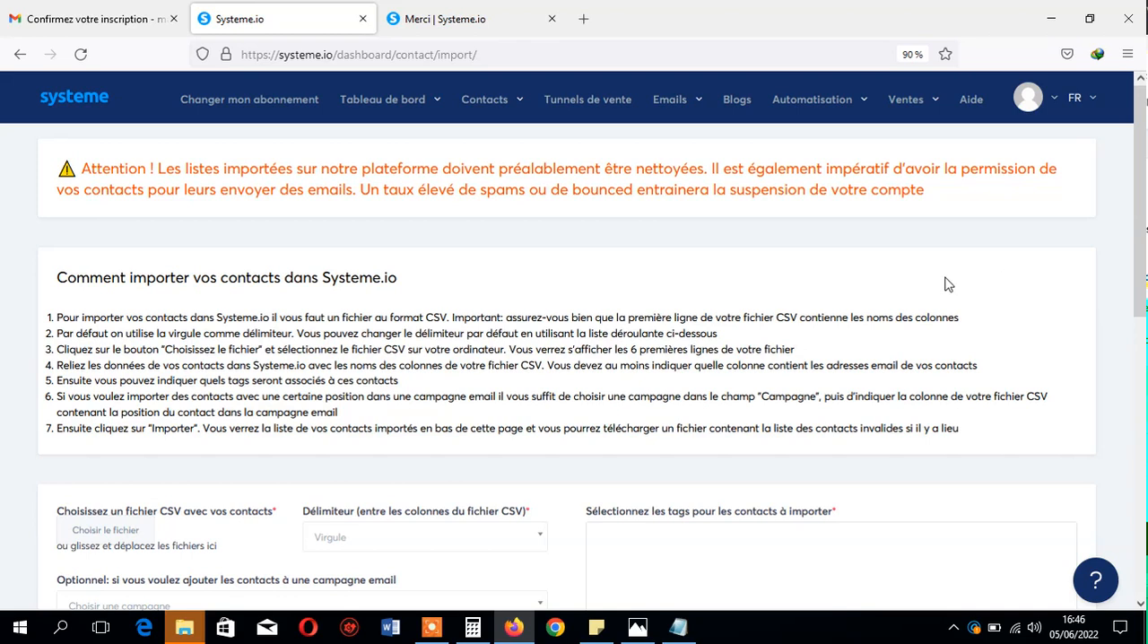
pyautogui.moveTo(948, 197); pyautogui.dragTo(166, 147)
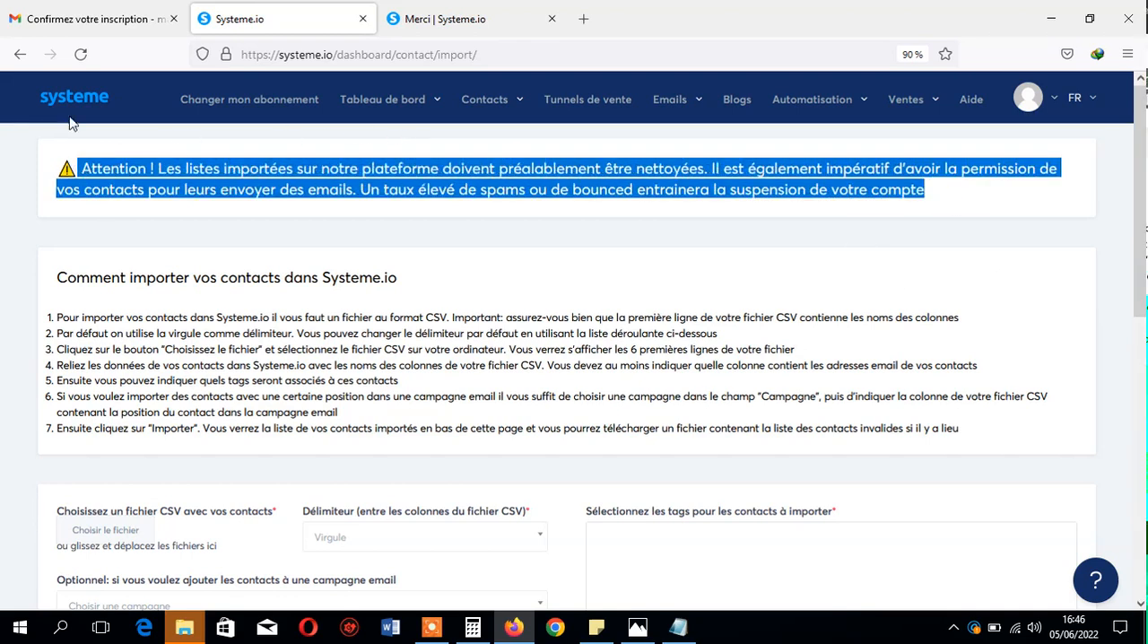
# - Return to the contact list and open the new-contact form to examine its Email and Prénom fields
pyautogui.click(20, 54)
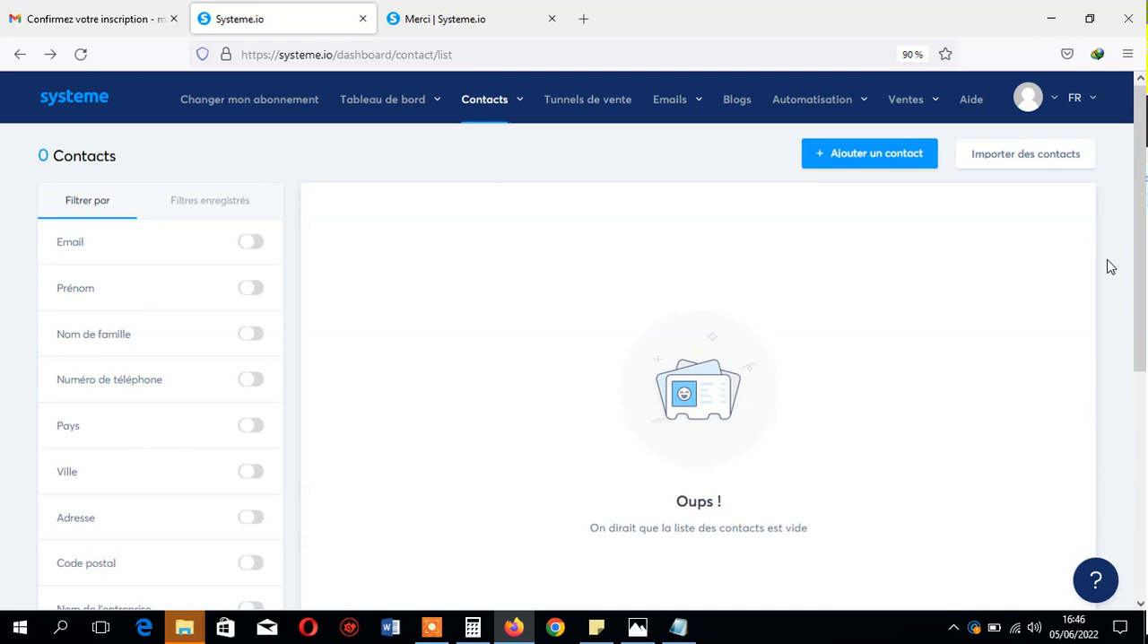
pyautogui.click(898, 157)
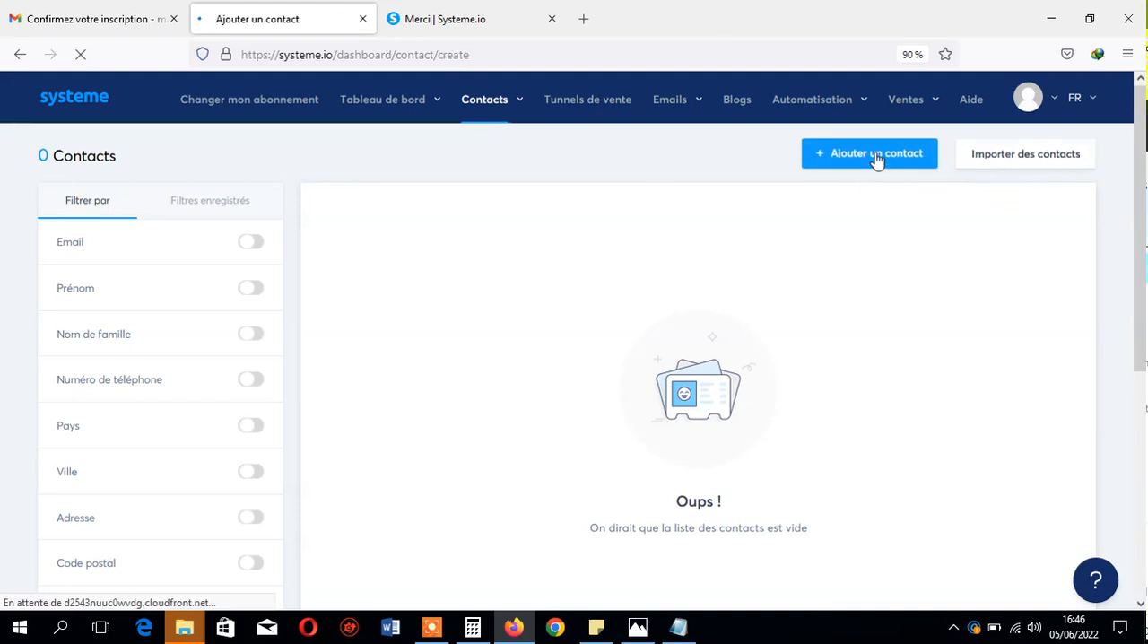
pyautogui.click(452, 222)
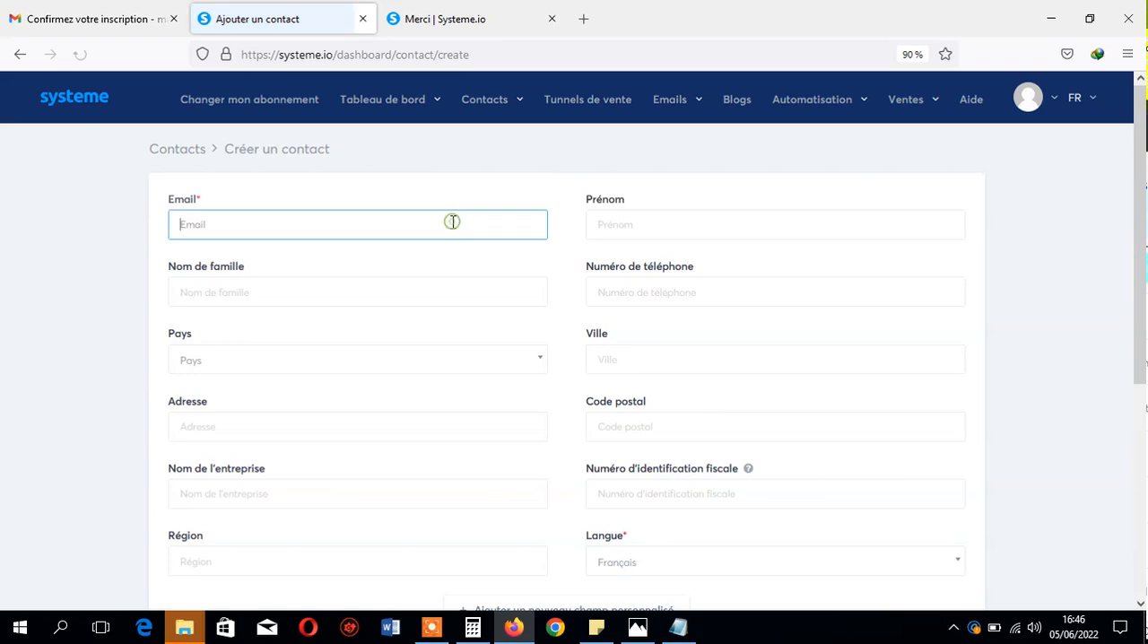
pyautogui.click(639, 225)
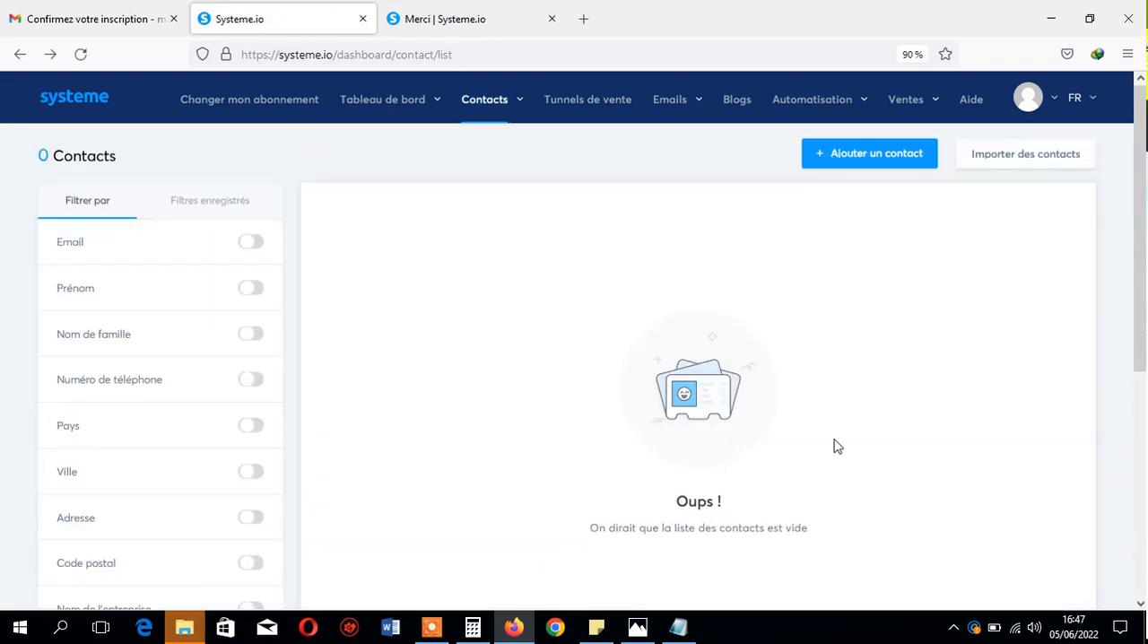
# - On the contact list, turn on the Email filter and enter a contact's e-mail address as its search value
pyautogui.moveTo(1144, 260)
pyautogui.mouseDown()
pyautogui.moveTo(1143, 484)
pyautogui.moveTo(1144, 260)
pyautogui.mouseUp()
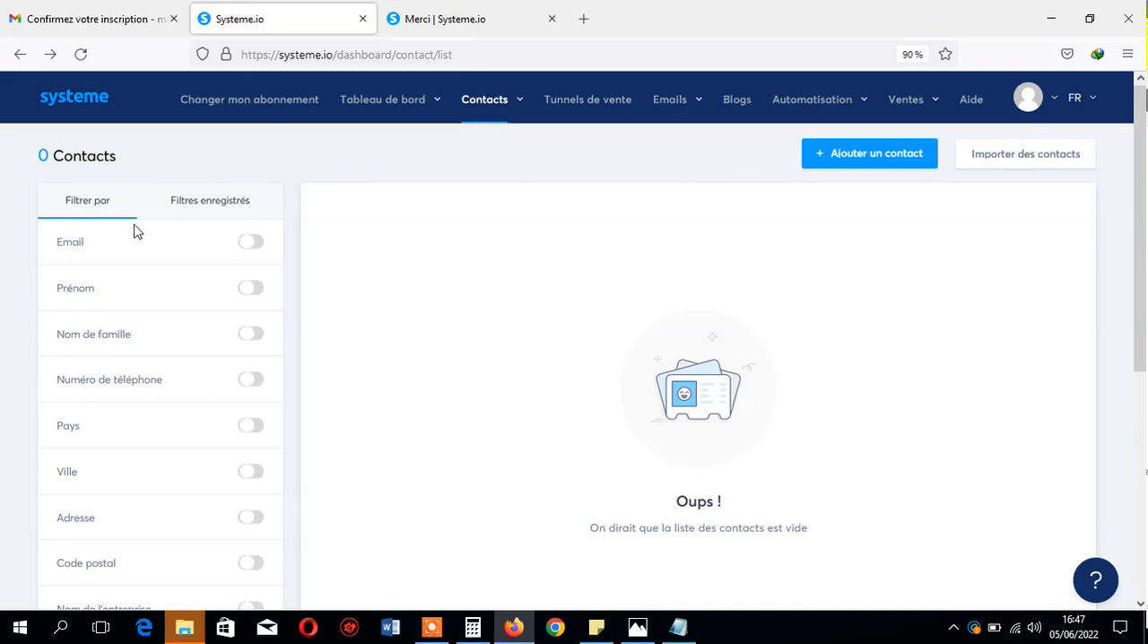
pyautogui.click(258, 249)
pyautogui.click(130, 313)
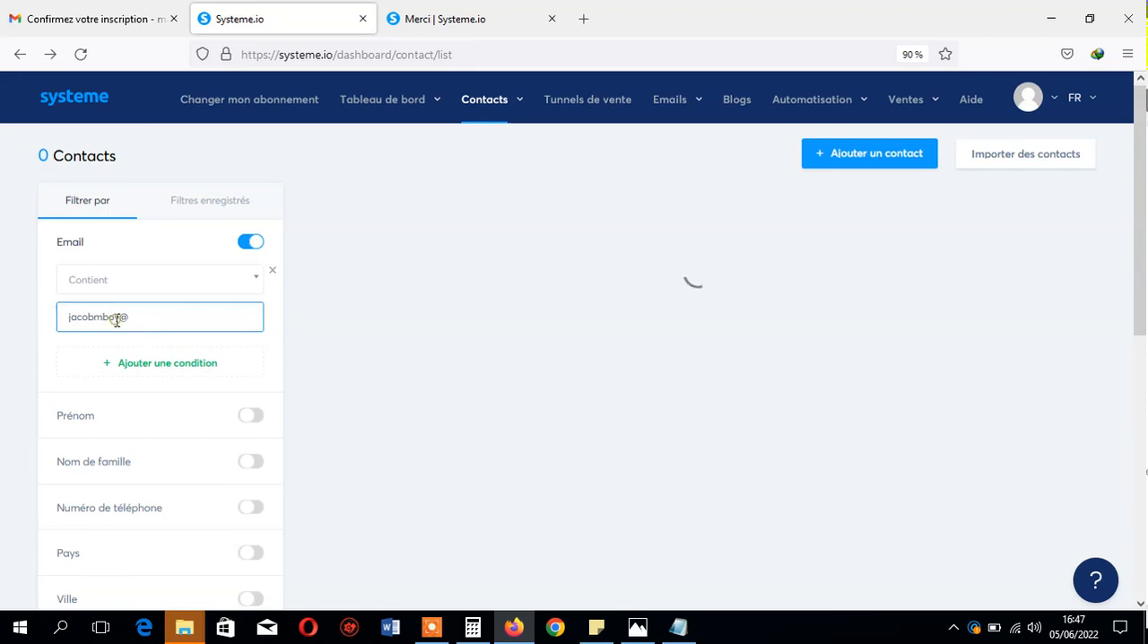
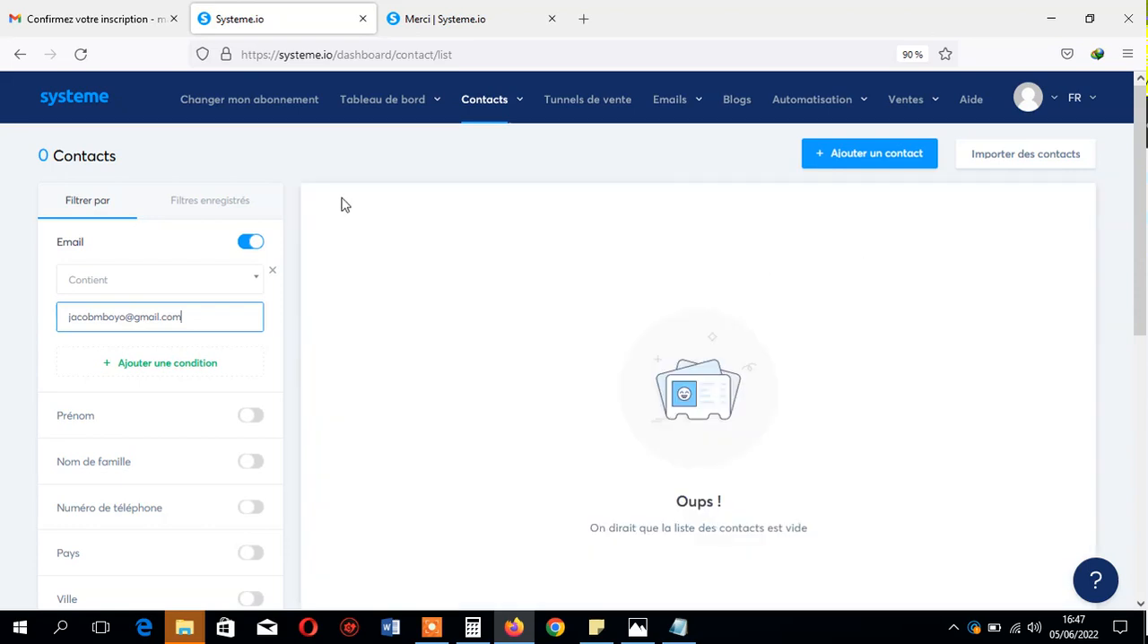
# - Clear the e-mail search value and turn off the Email filter
pyautogui.moveTo(209, 330); pyautogui.dragTo(78, 321)
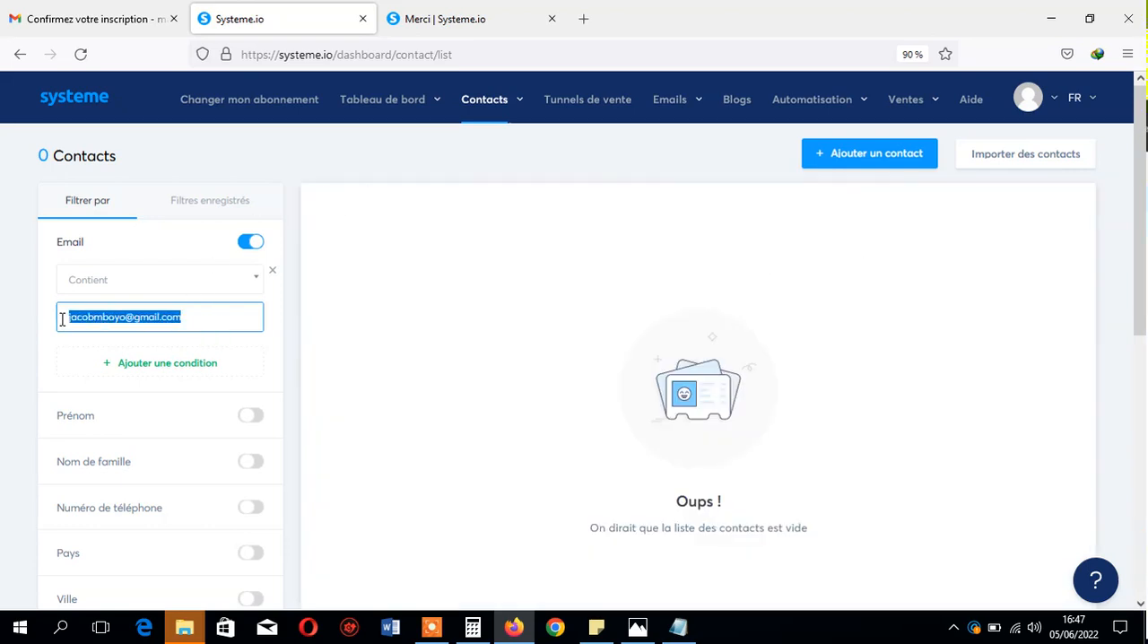
pyautogui.press('BackSpace')
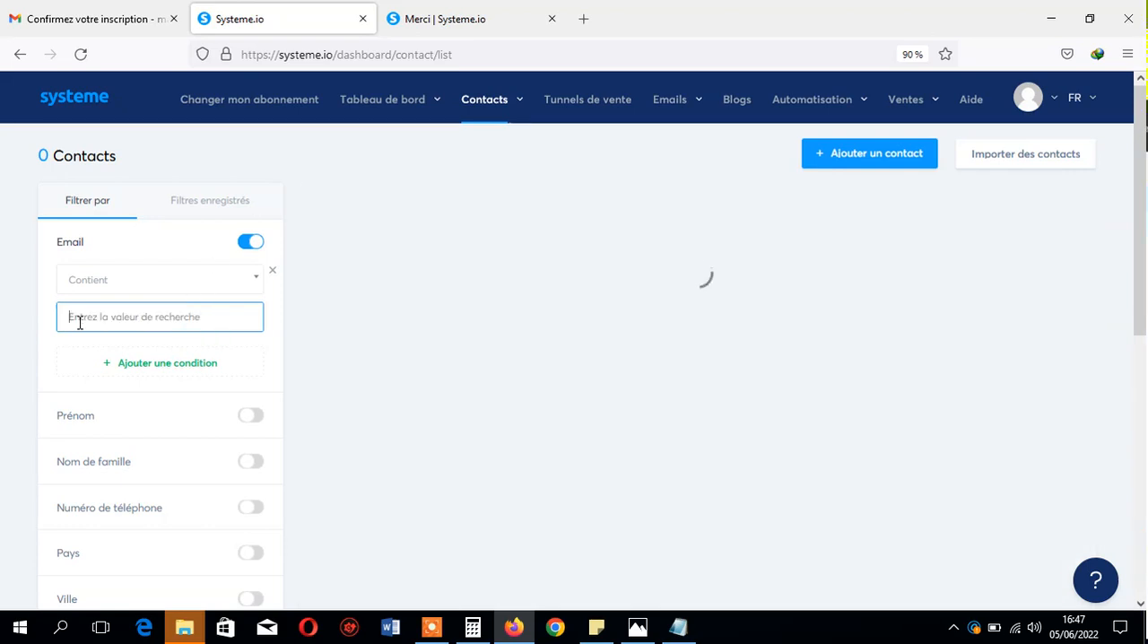
pyautogui.click(251, 242)
# - Look over the remaining contact filters and the option to save a filter
pyautogui.moveTo(1139, 199); pyautogui.dragTo(1144, 431)
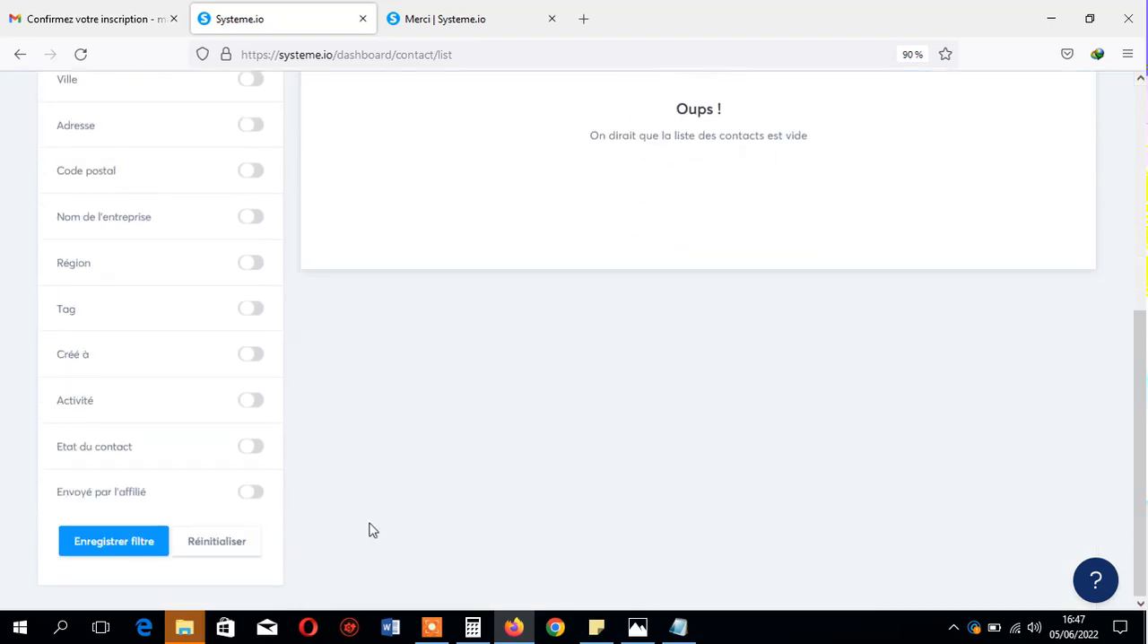
pyautogui.click(113, 549)
pyautogui.scroll(5, 923, 323)
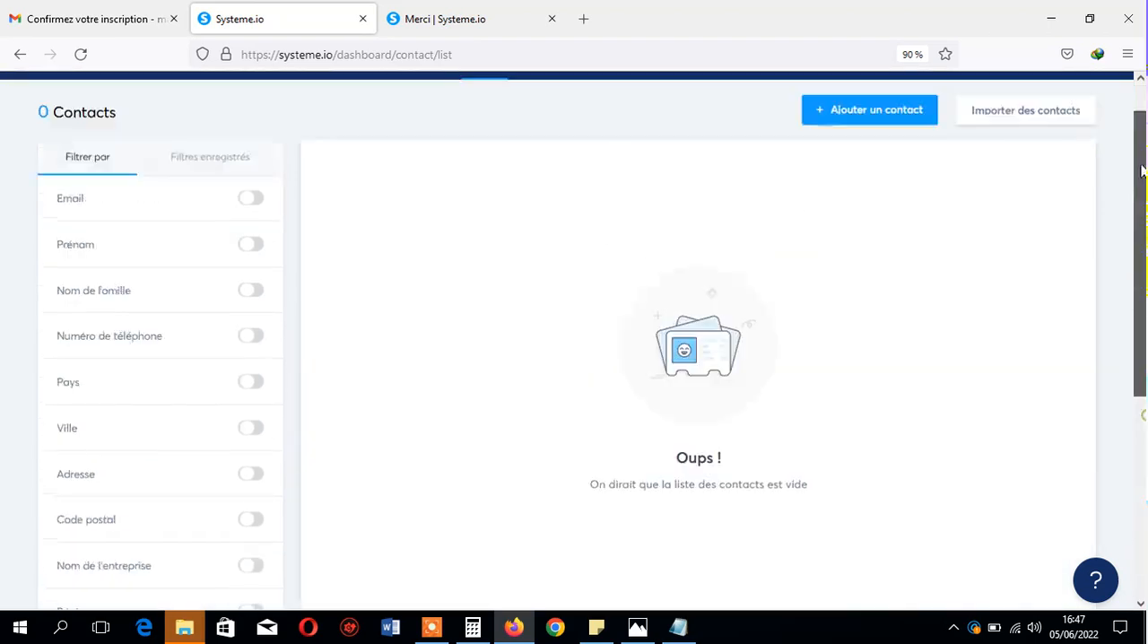
# - View the saved contact filters and go to the list of sales funnels
pyautogui.click(224, 207)
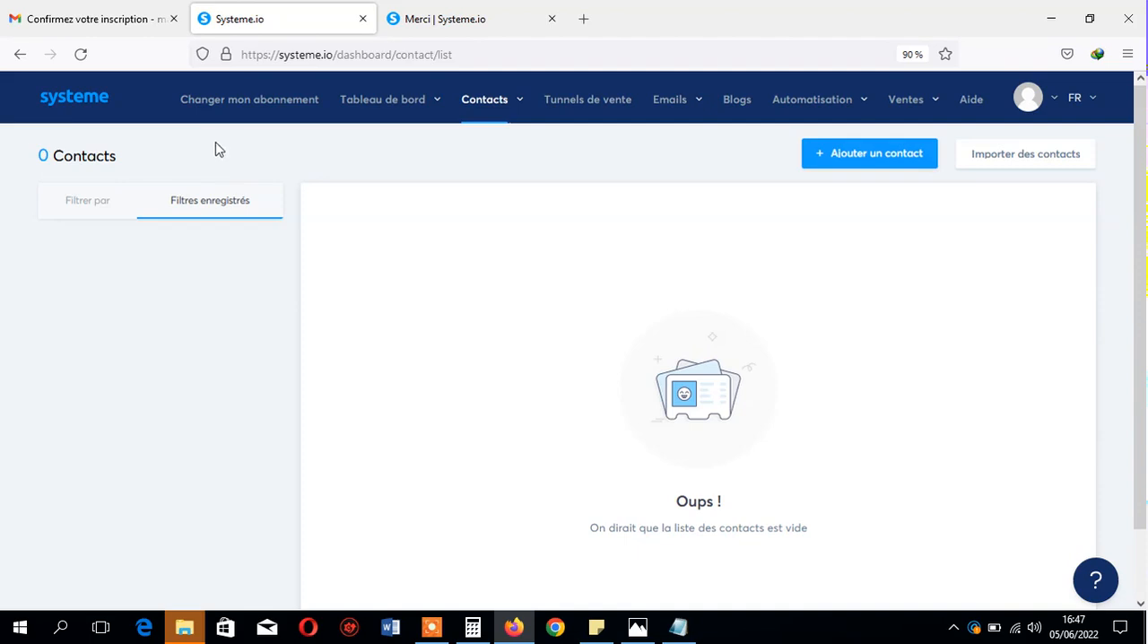
pyautogui.click(598, 106)
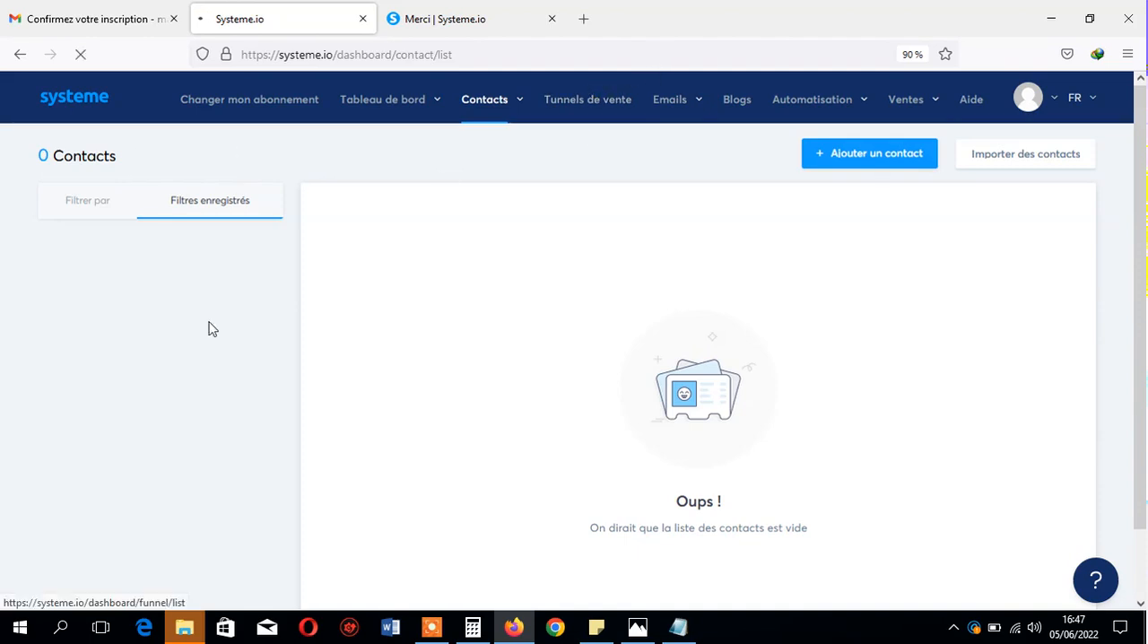
# - Find the recent presentation "Présentation Systeme Io.pptx" through the computer's search and open it in PowerPoint
pyautogui.click(75, 632)
pyautogui.write('power')
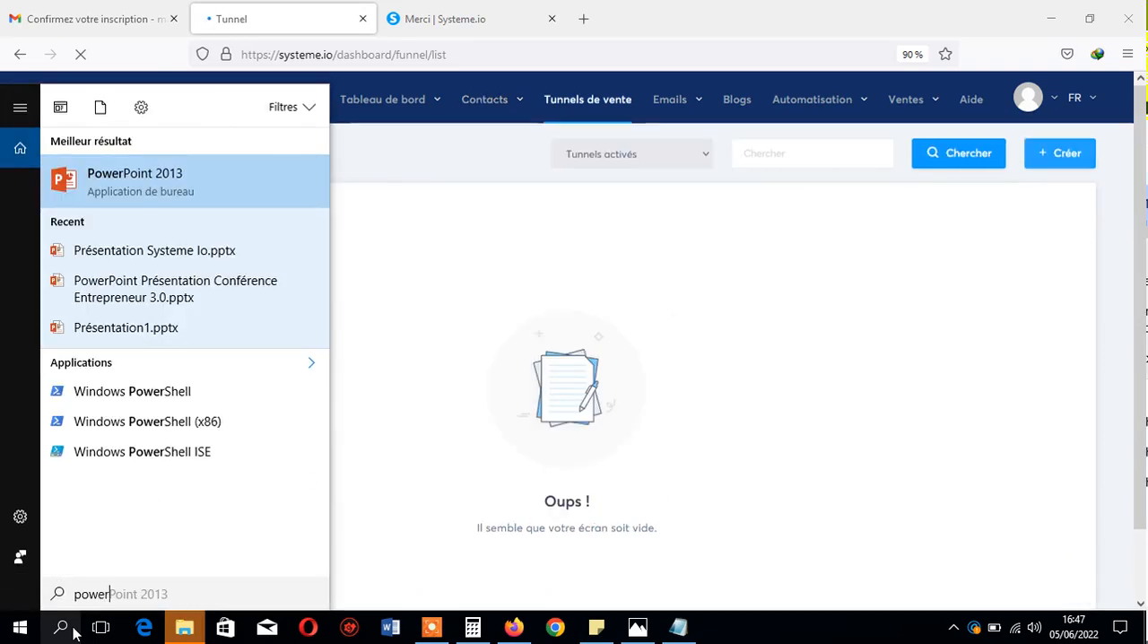
pyautogui.press('Down')
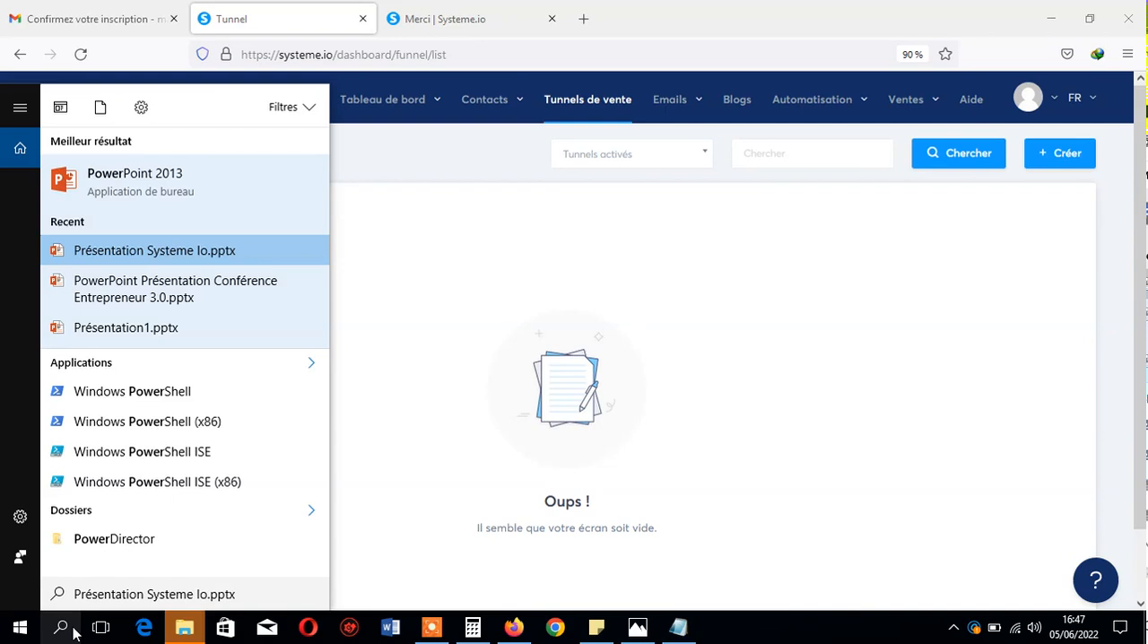
pyautogui.press('Return')
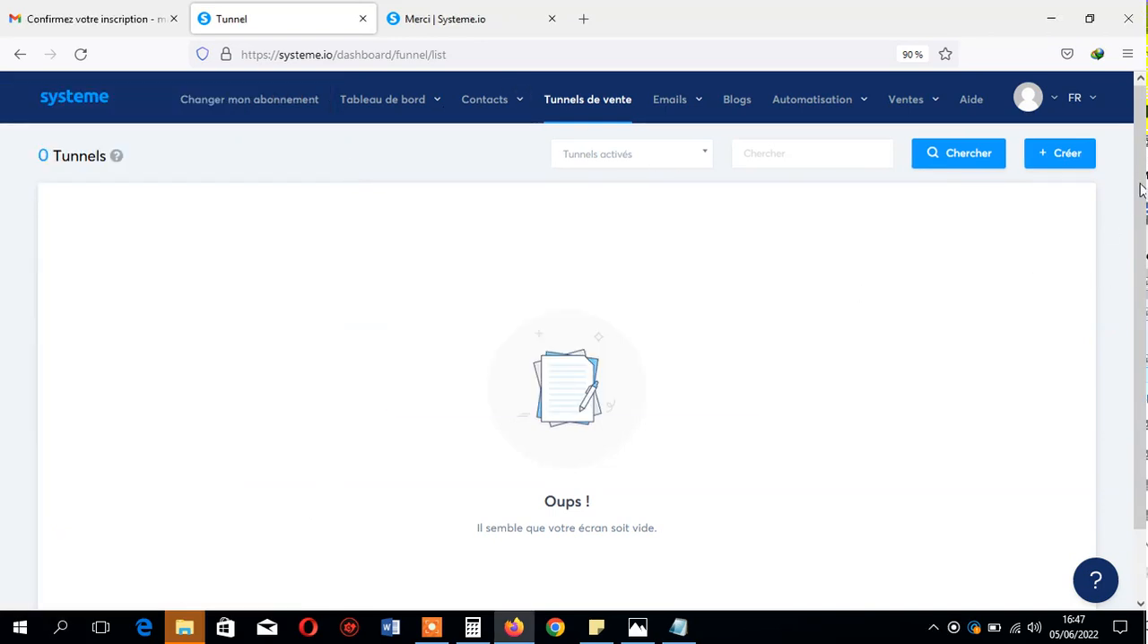
# - Create a sales funnel named "Exemple Tunnel" of the type "Construisez votre audience"
pyautogui.click(1084, 162)
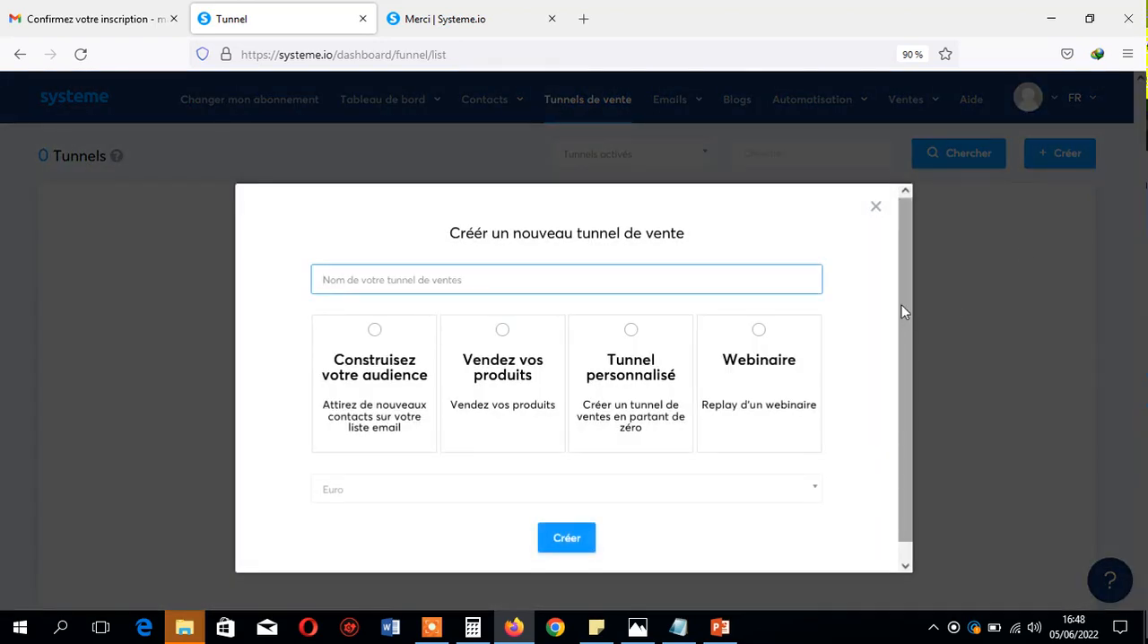
pyautogui.moveTo(904, 312); pyautogui.dragTo(904, 369)
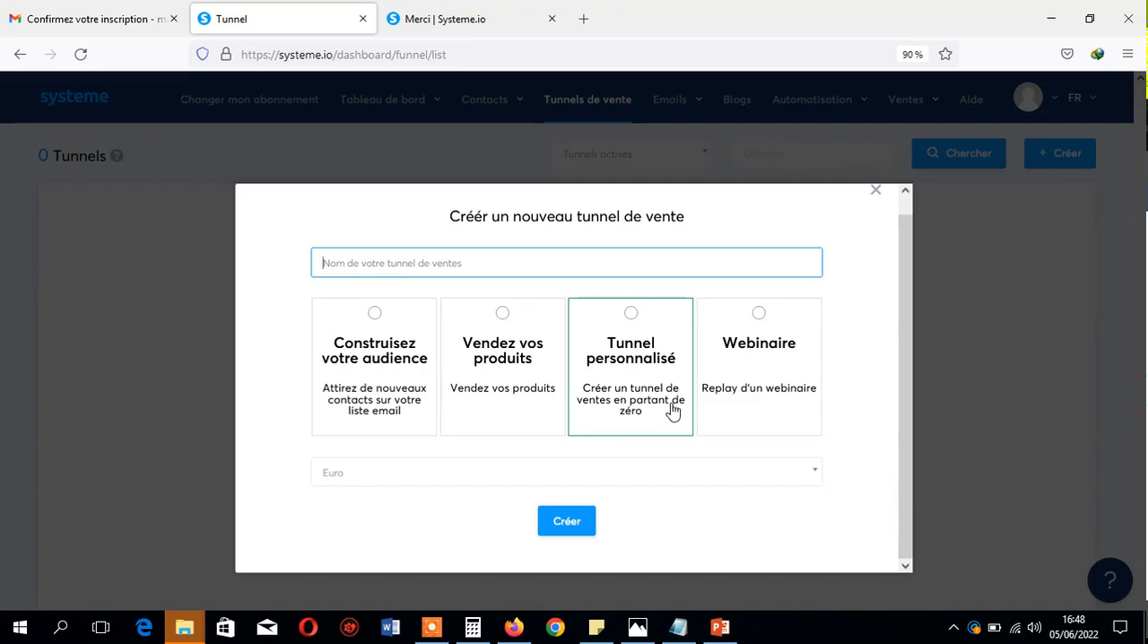
pyautogui.click(374, 323)
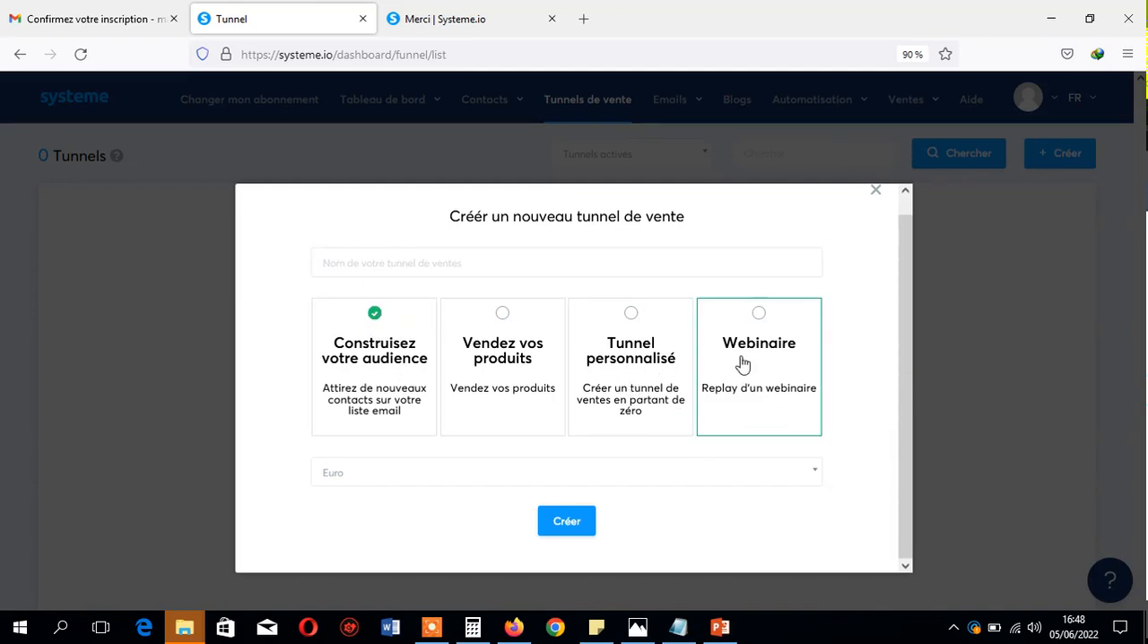
pyautogui.click(652, 267)
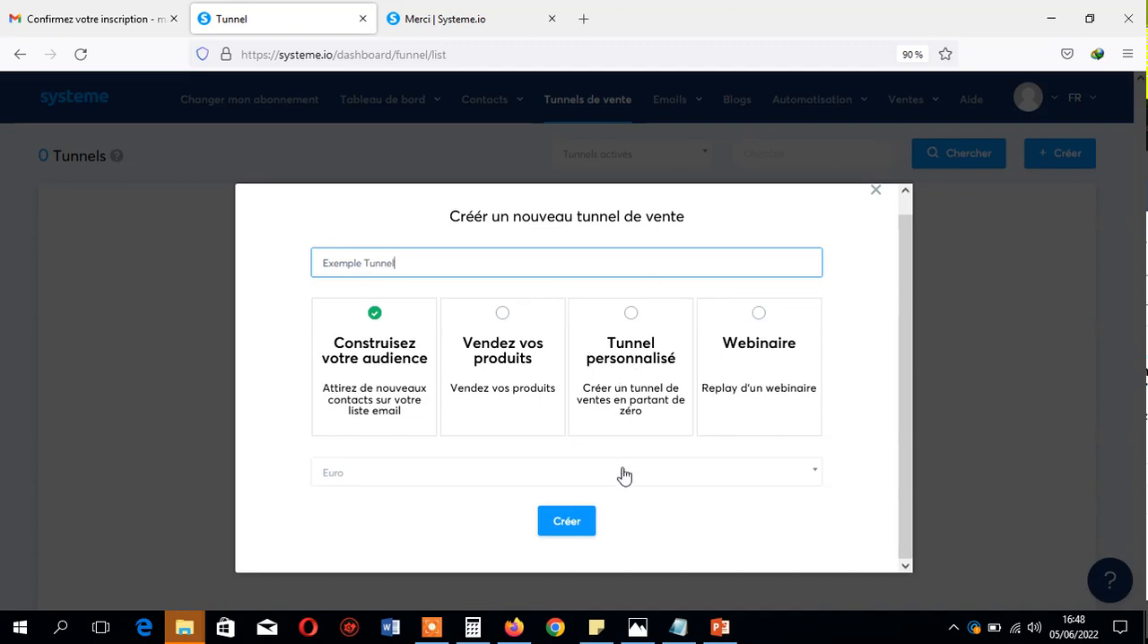
pyautogui.click(567, 523)
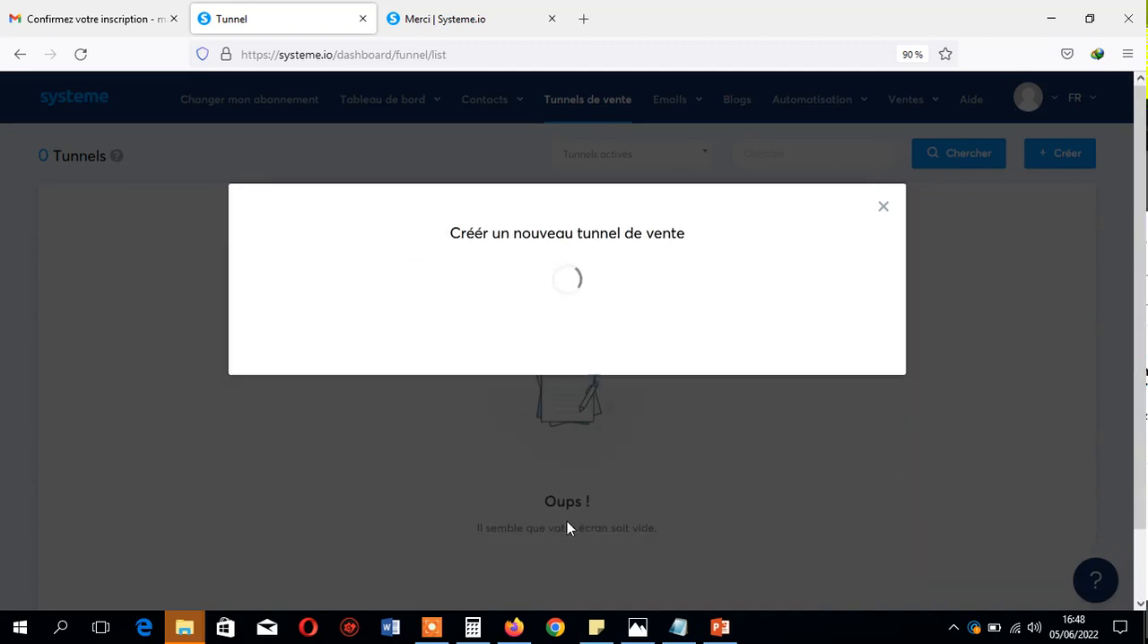
# - Switch to PowerPoint, show slide 11, "Tunnel de prospection", in a maximized window and compare it with the new funnel's pages in the browser
pyautogui.click(720, 627)
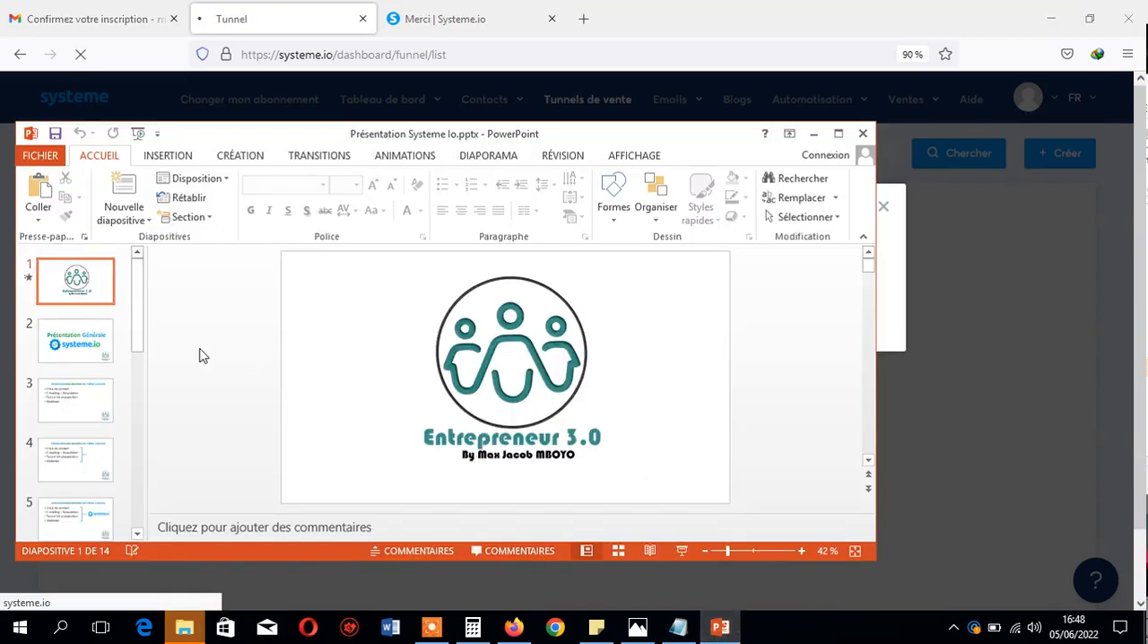
pyautogui.moveTo(137, 305); pyautogui.dragTo(144, 463)
pyautogui.click(76, 402)
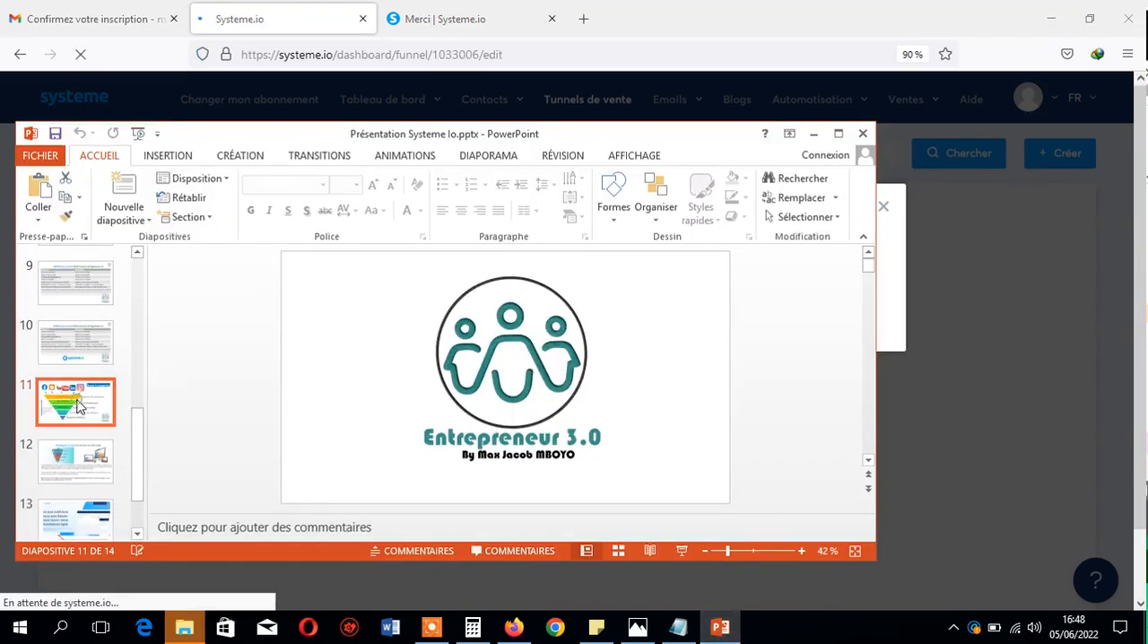
pyautogui.click(838, 133)
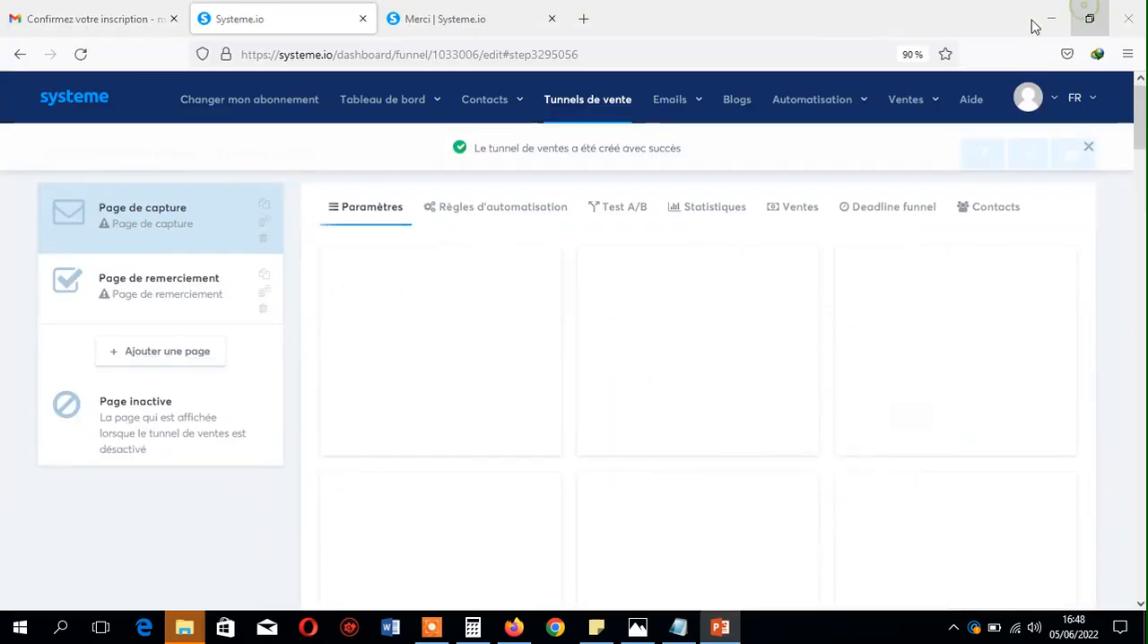
pyautogui.click(1085, 10)
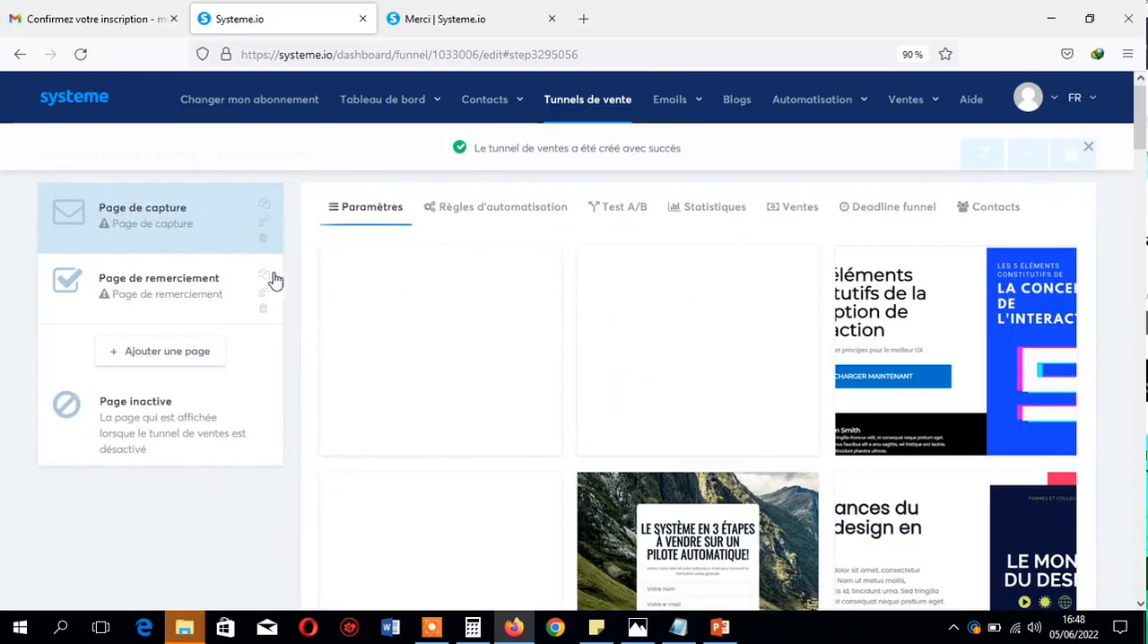
pyautogui.click(719, 627)
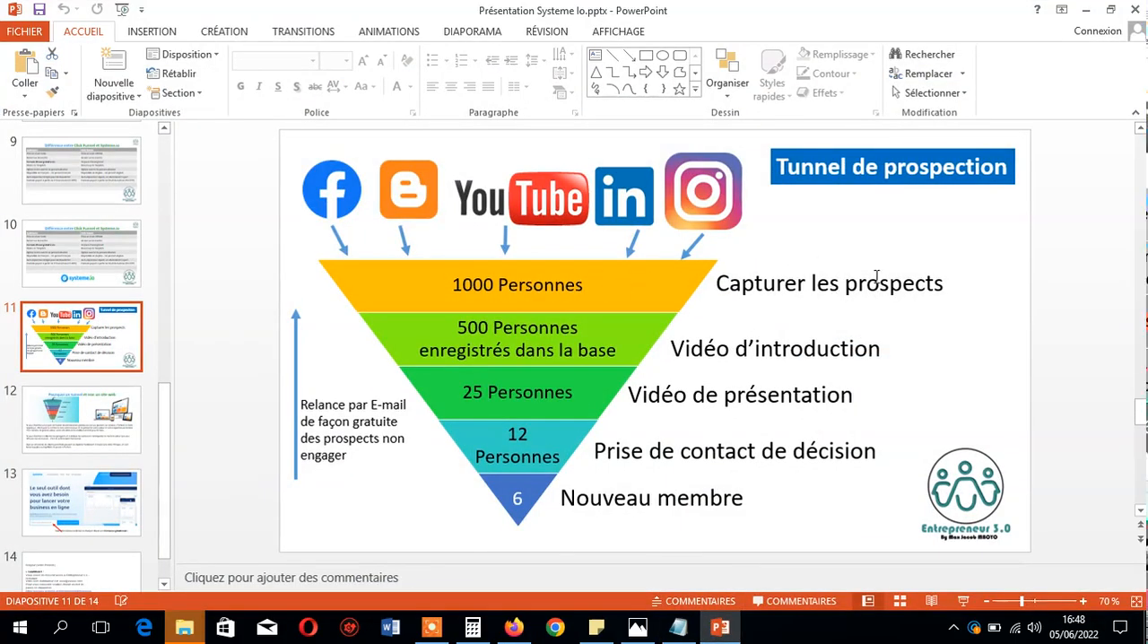
pyautogui.click(1086, 9)
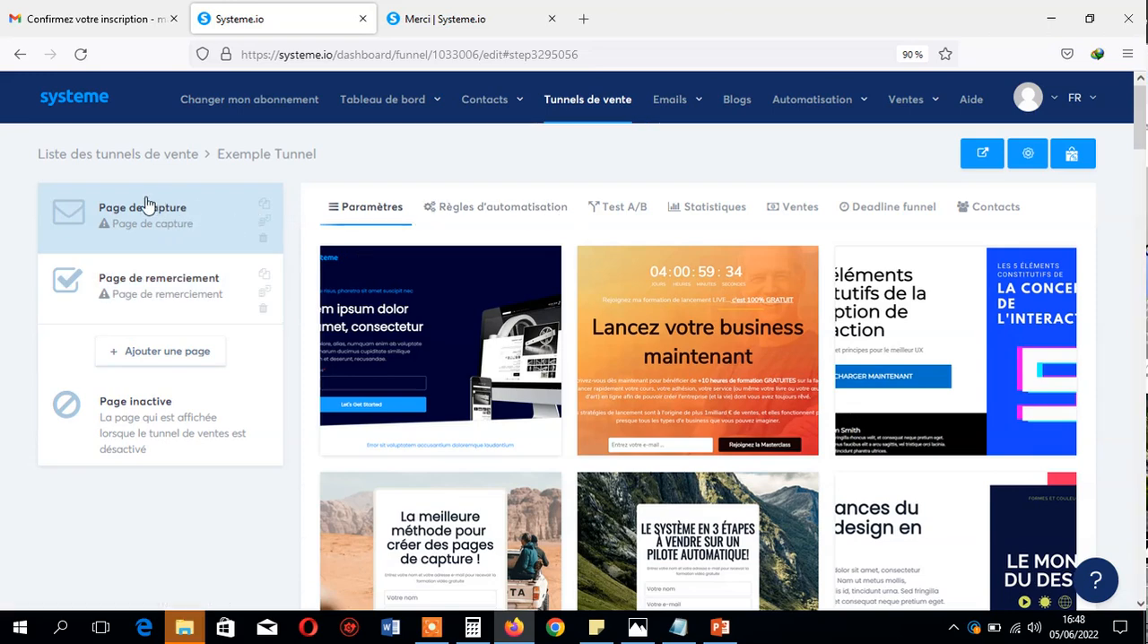
# - Look through the templates for "Page de capture" and apply the dark blue "Lorem ipsum dolor" one
pyautogui.click(206, 219)
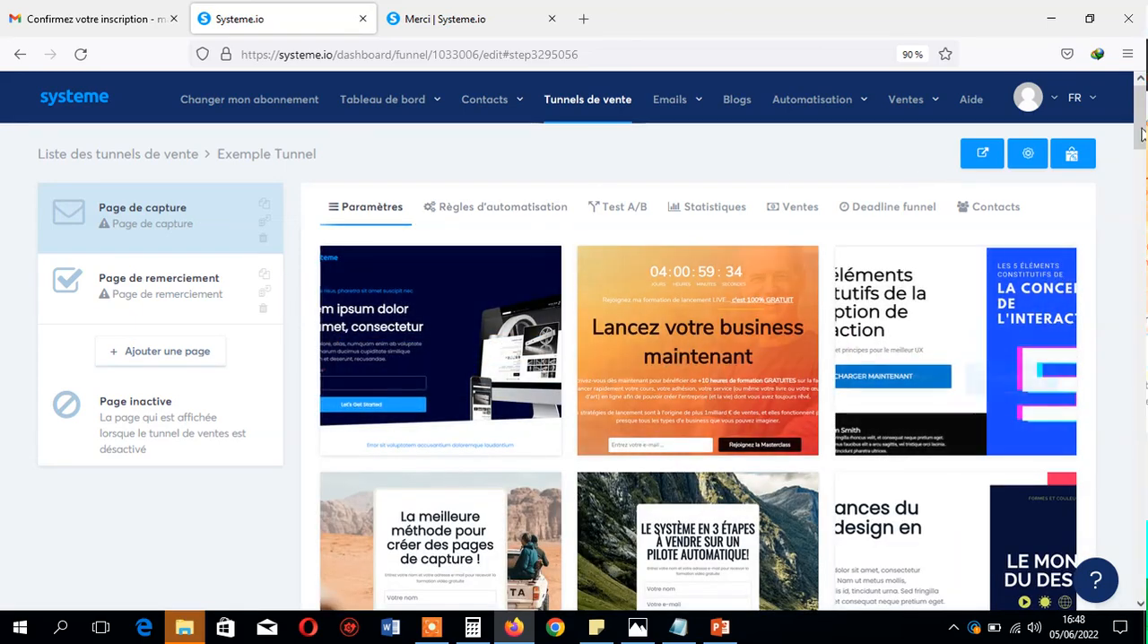
pyautogui.scroll(-4, 707, 480)
pyautogui.scroll(4, 768, 309)
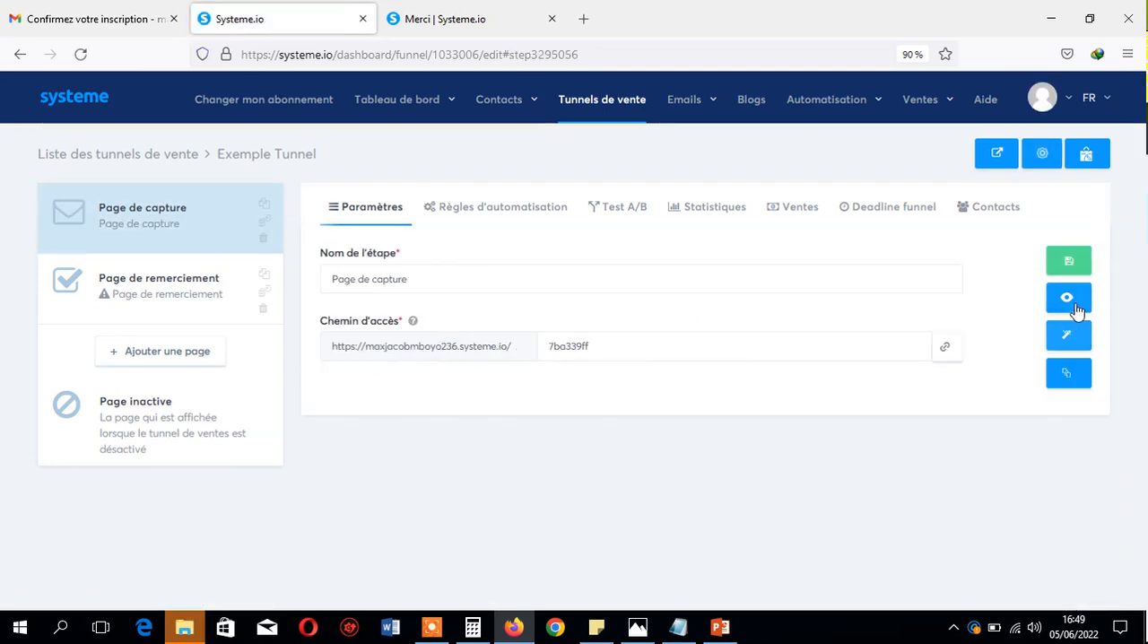
# - Preview the capture page in the browser and look over its content and e-mail sign-up form
pyautogui.click(1068, 303)
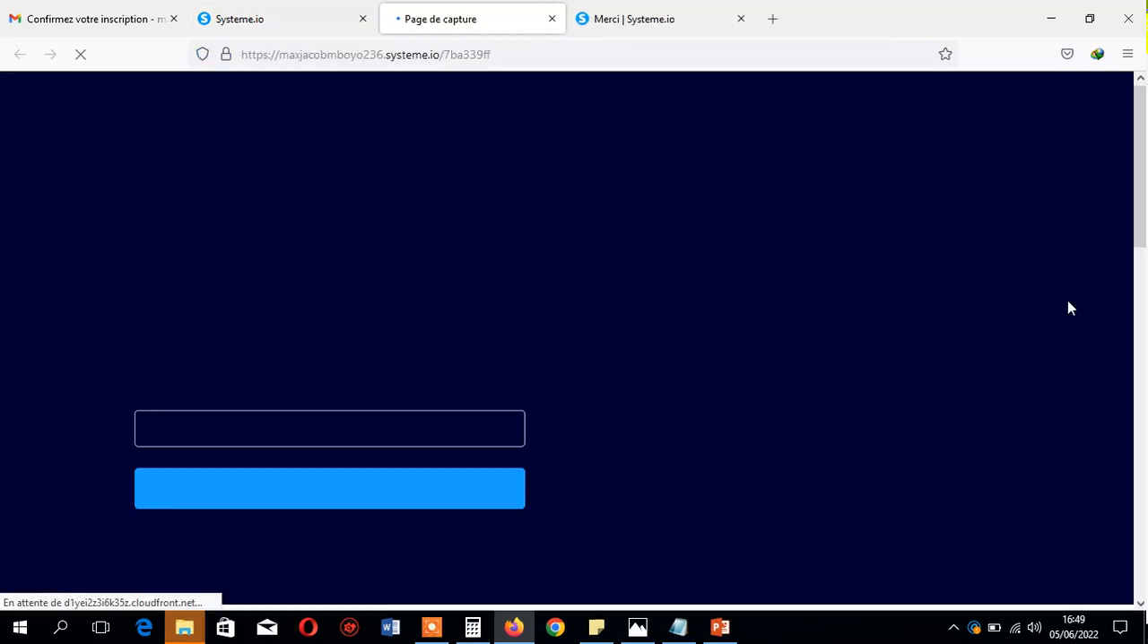
pyautogui.scroll(-3, 368, 249)
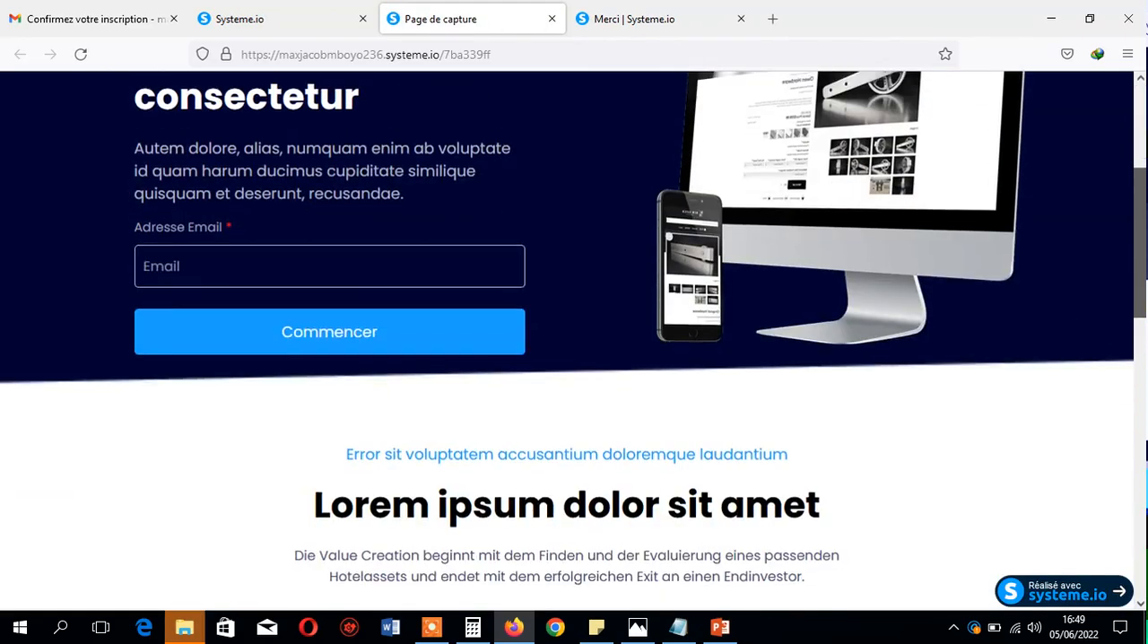
pyautogui.scroll(2, 368, 248)
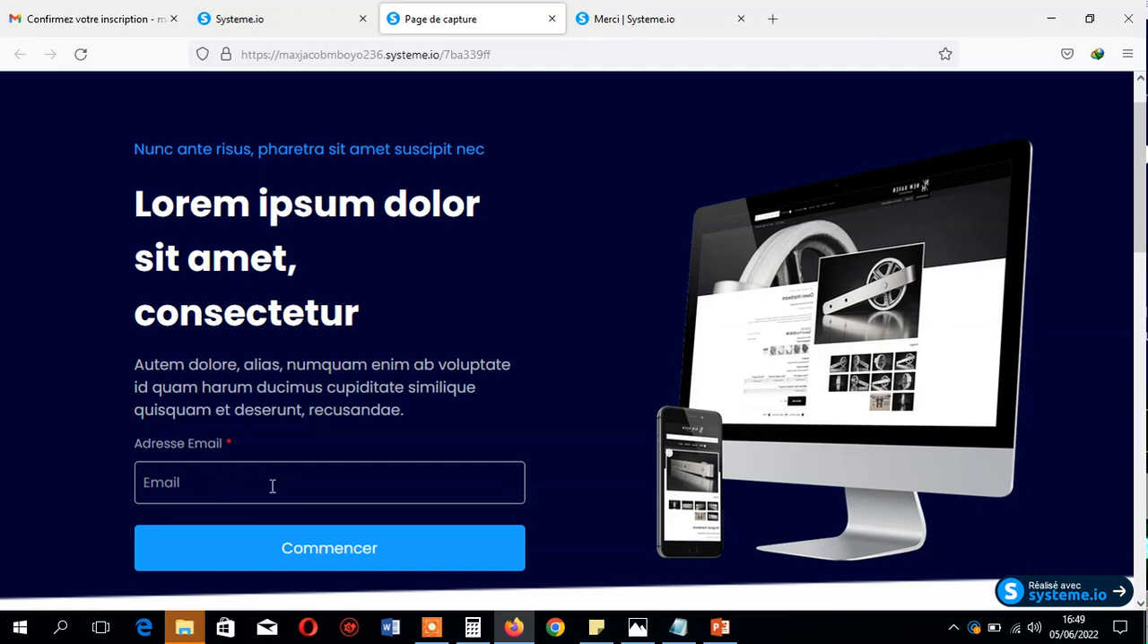
# - On the PowerPoint funnel slide, highlight the text "Capturer les prospects" and return to the capture page preview in the browser
pyautogui.click(719, 626)
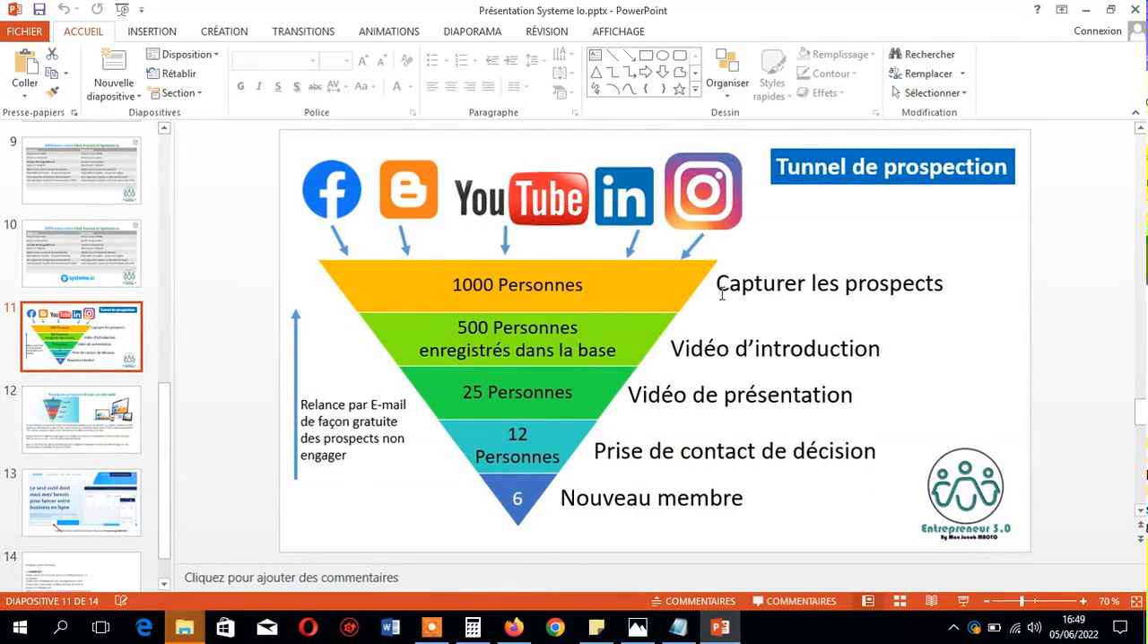
pyautogui.tripleClick(781, 283)
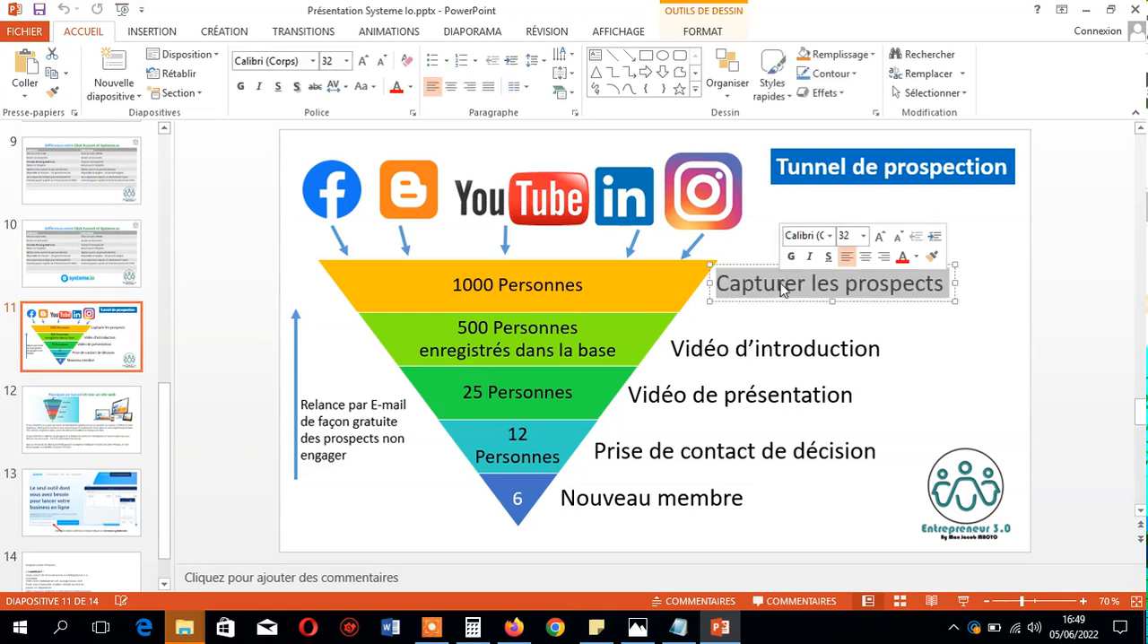
pyautogui.click(513, 626)
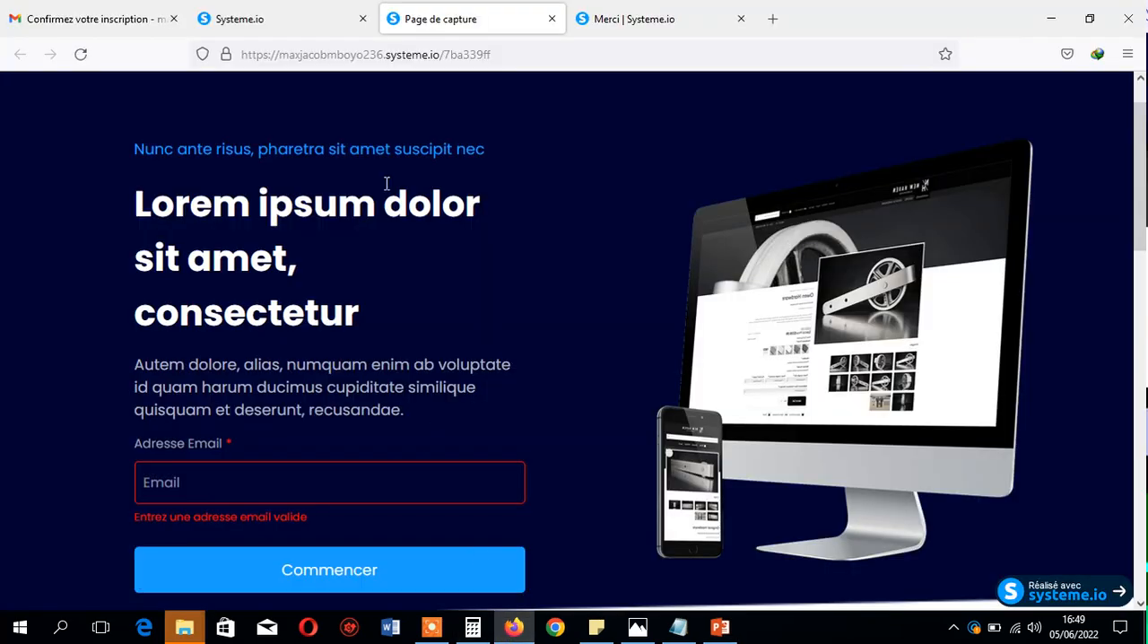
# - Compare the Exemple Tunnel editor with the PowerPoint funnel slide, and examine the form for adding a page without saving one
pyautogui.click(273, 11)
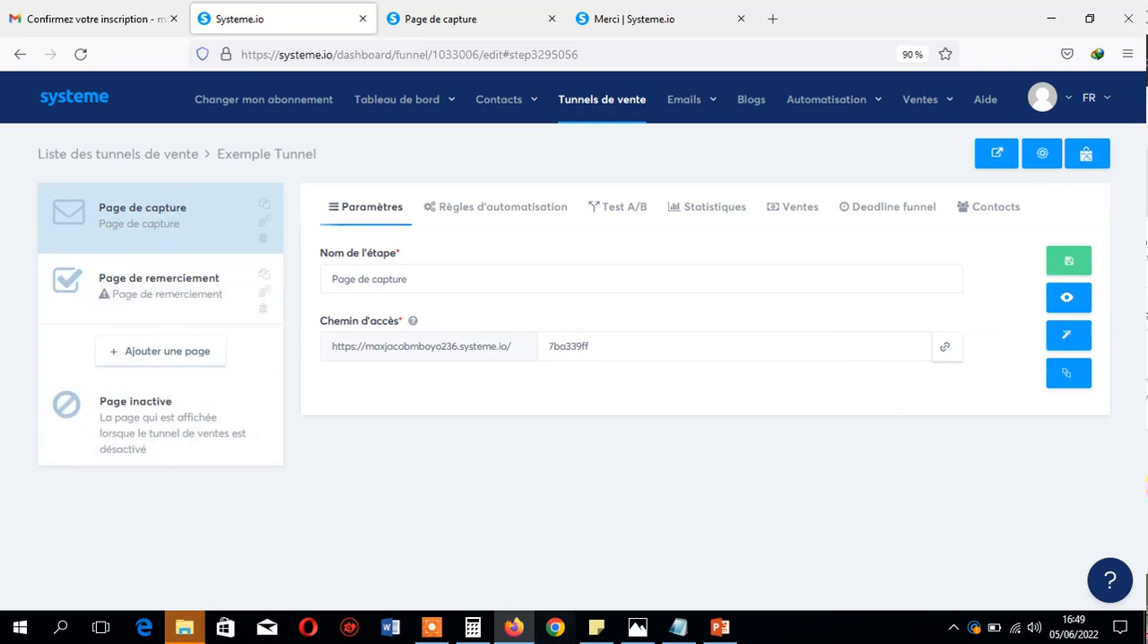
pyautogui.click(715, 628)
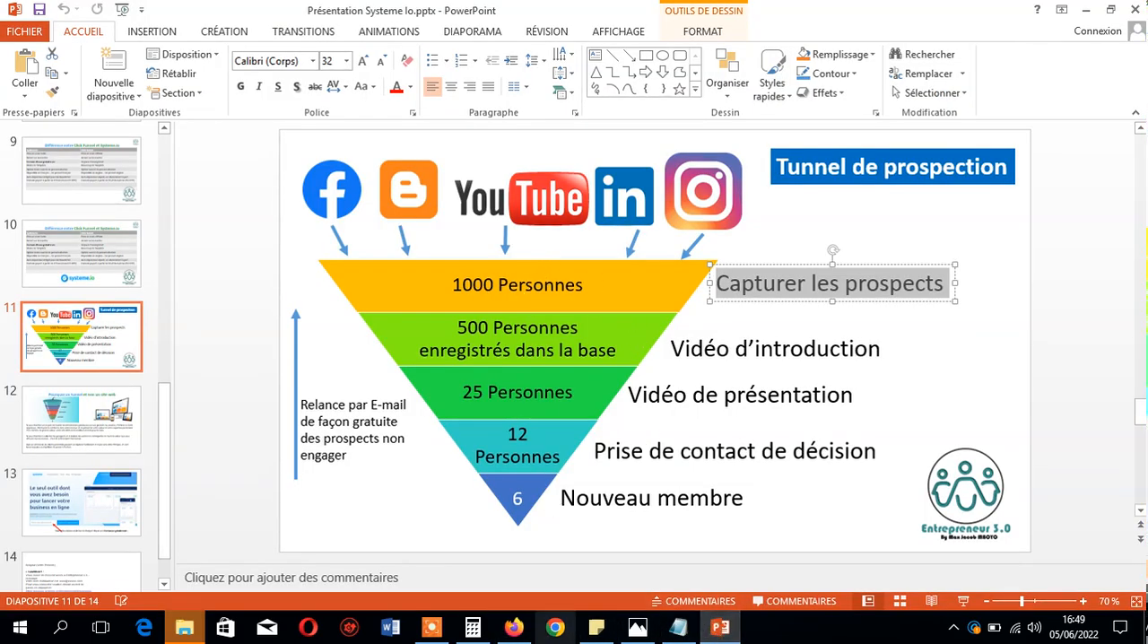
pyautogui.click(514, 627)
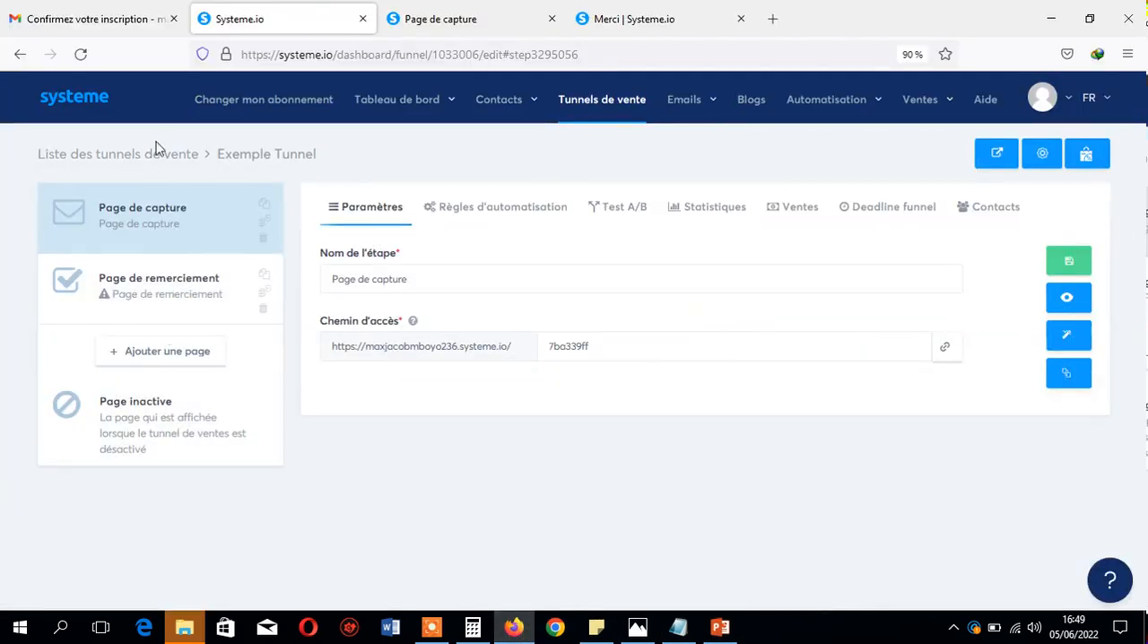
pyautogui.click(170, 354)
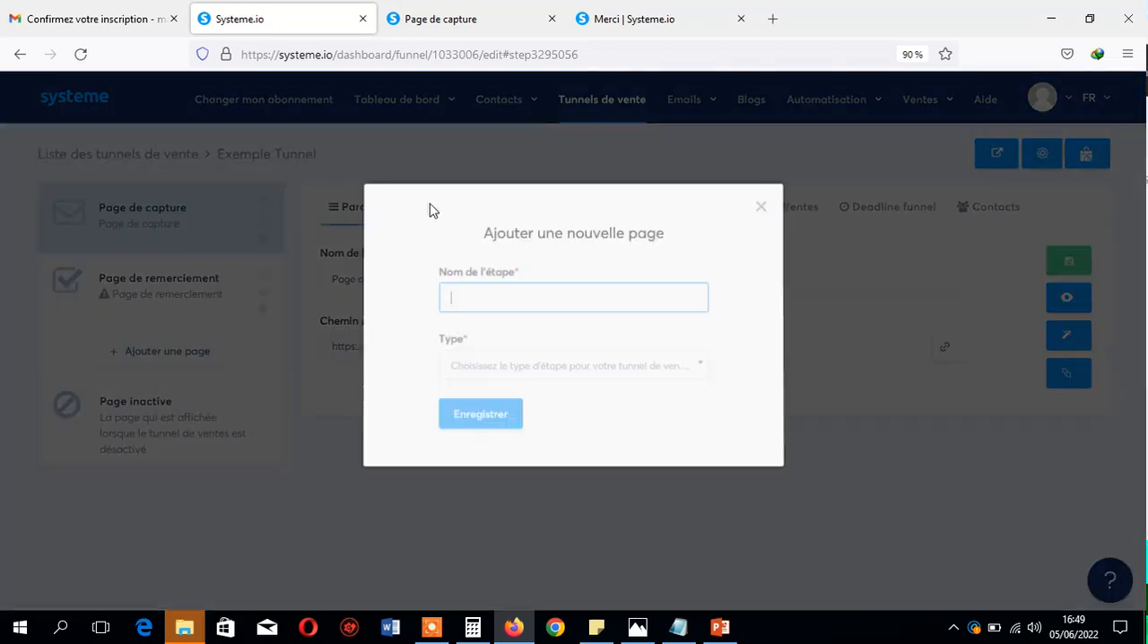
pyautogui.click(763, 209)
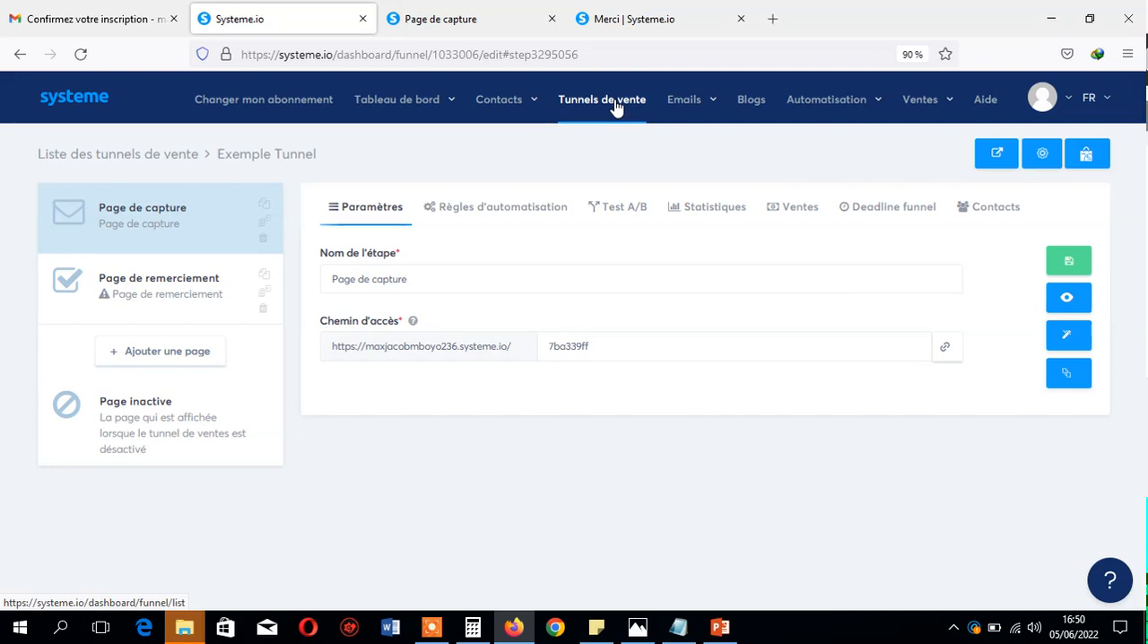
# - Open the Newsletters list of the e-mail section and look it over
pyautogui.moveTo(689, 115)
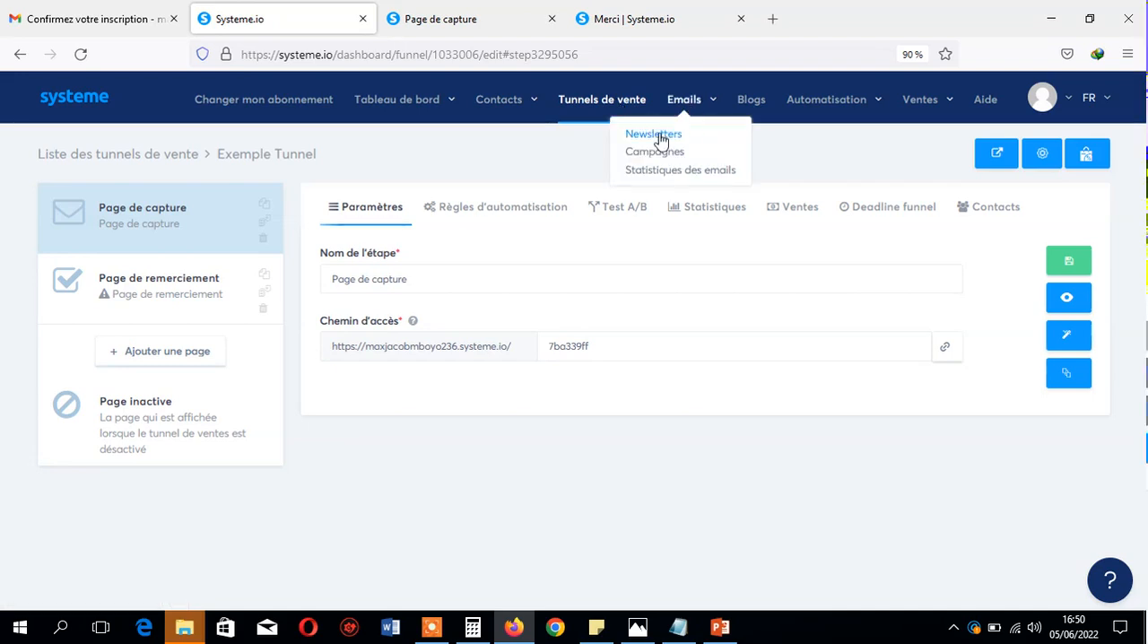
pyautogui.click(655, 134)
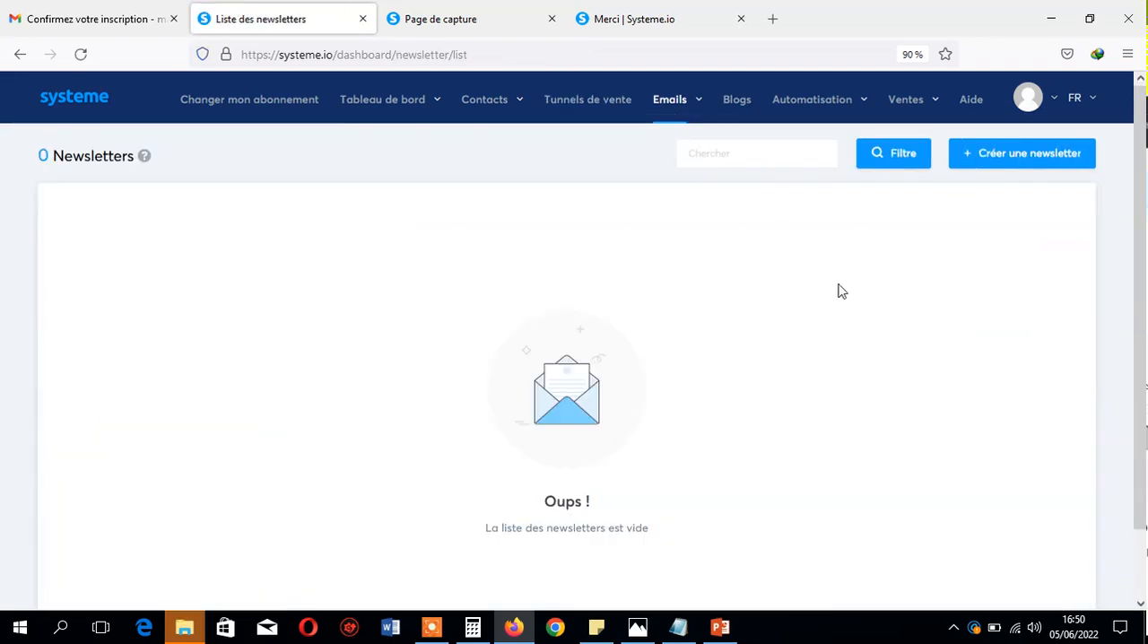
pyautogui.scroll(-1, 838, 289)
pyautogui.moveTo(1144, 251)
pyautogui.mouseDown()
pyautogui.moveTo(1144, 270)
pyautogui.moveTo(1143, 231)
pyautogui.mouseUp()
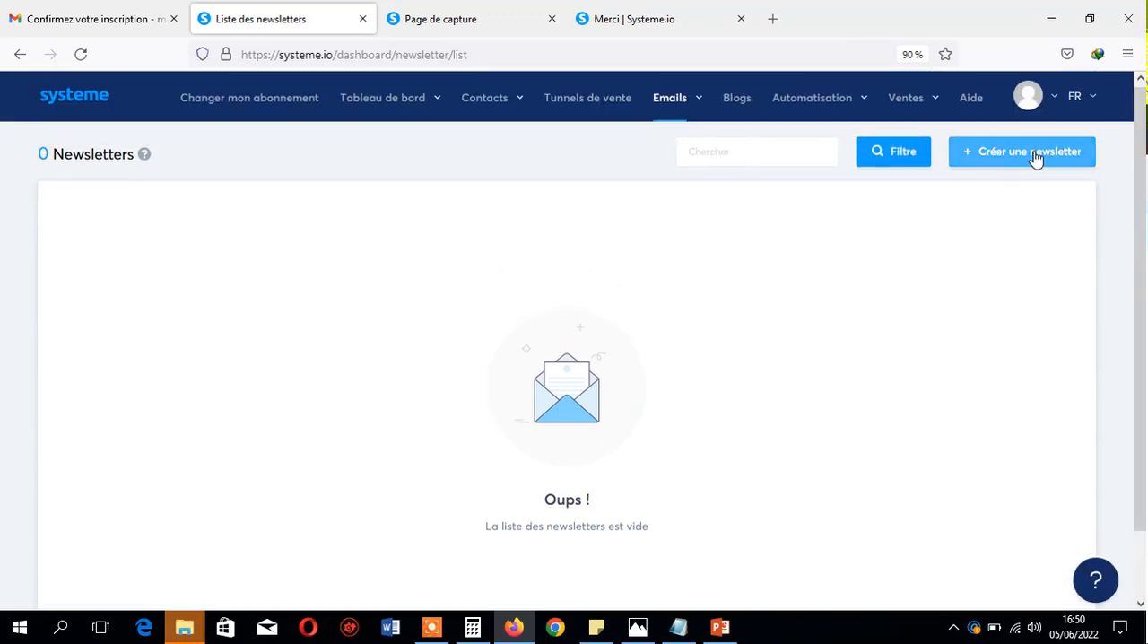
# - Start a new newsletter with the subject "Bienvenue", enter the sender's full name, and check the prefilled sender e-mail address
pyautogui.click(1043, 154)
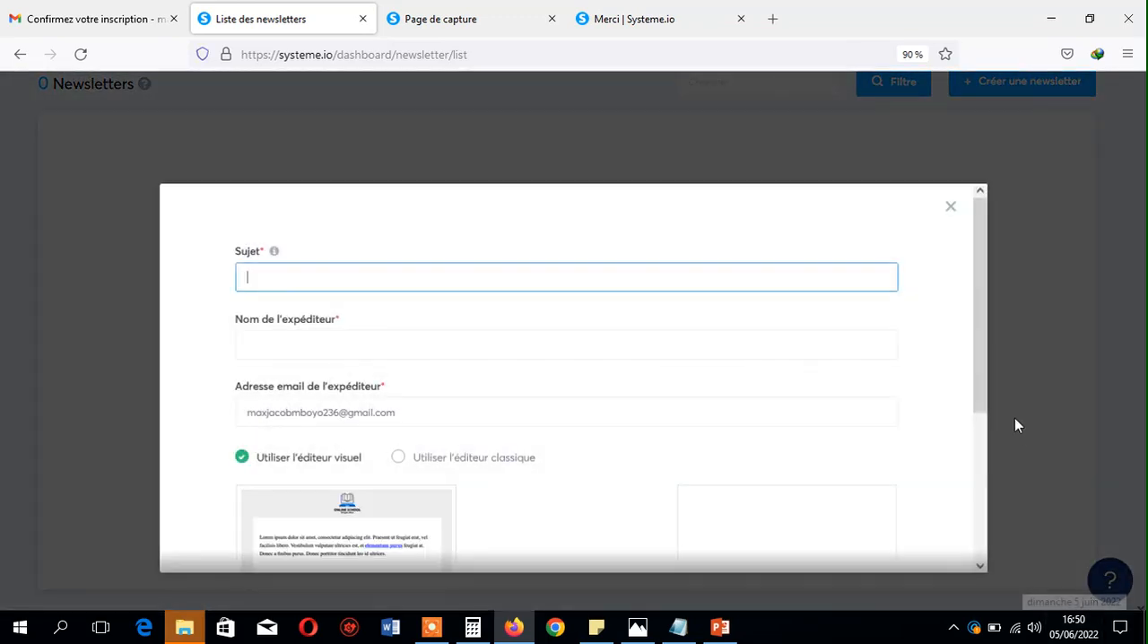
pyautogui.moveTo(979, 361)
pyautogui.mouseDown()
pyautogui.moveTo(986, 459)
pyautogui.moveTo(973, 356)
pyautogui.mouseUp()
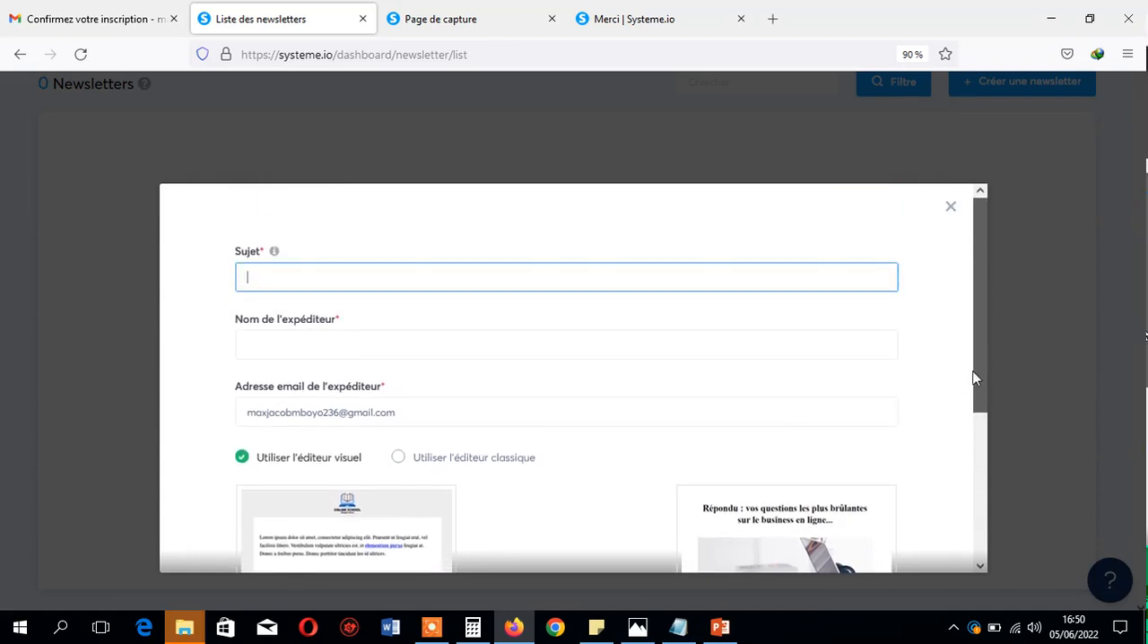
pyautogui.write('Bienvenue')
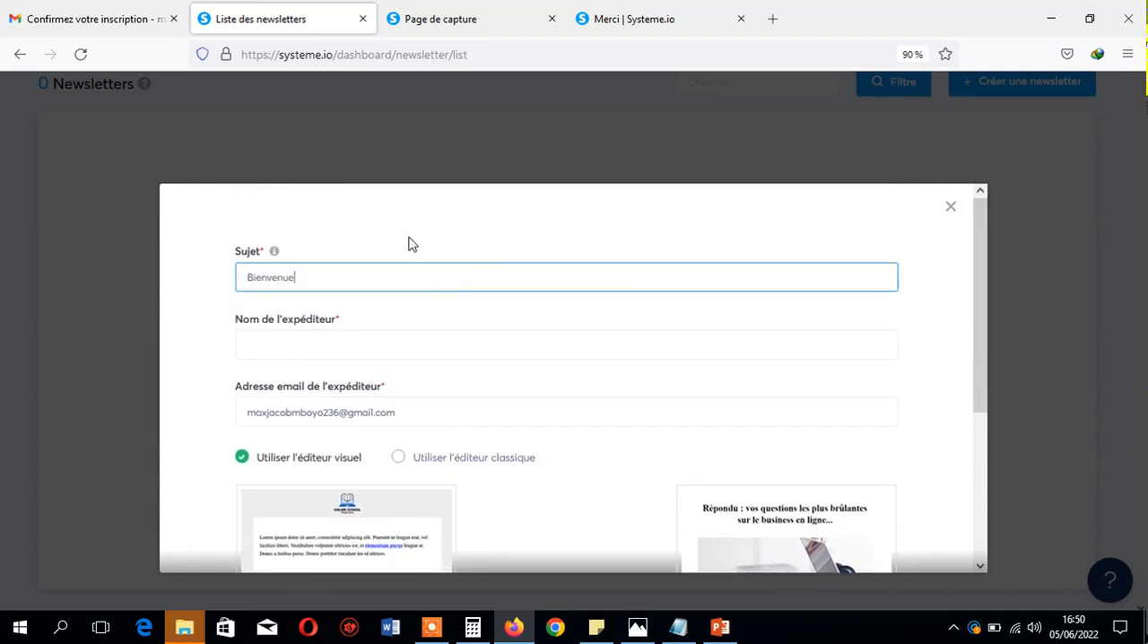
pyautogui.click(434, 348)
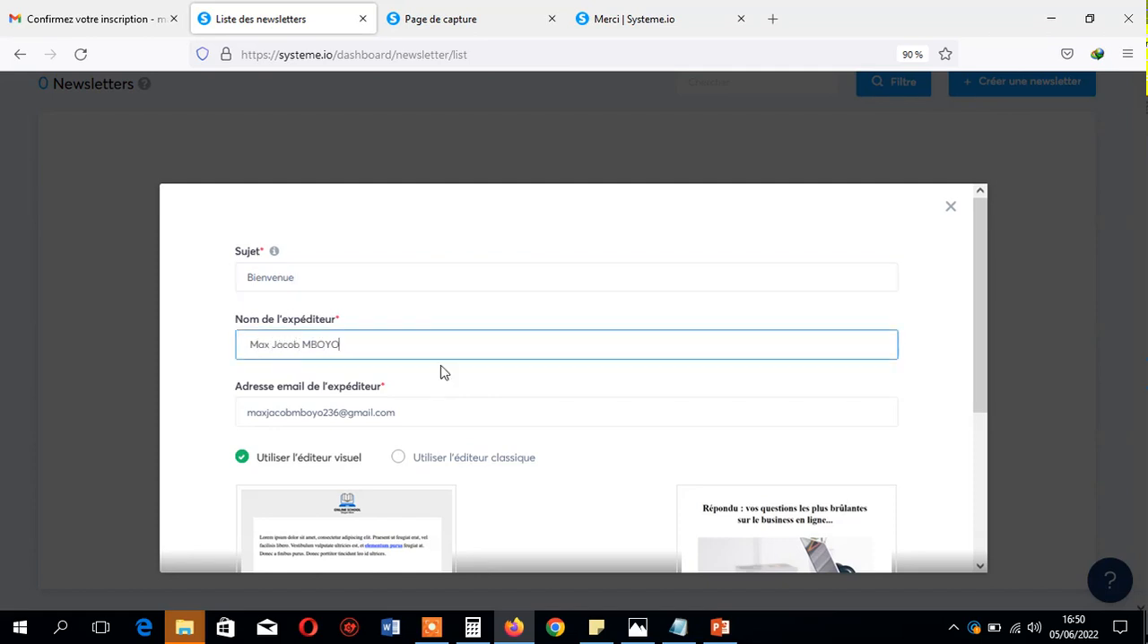
pyautogui.click(421, 412)
pyautogui.moveTo(989, 320); pyautogui.dragTo(993, 506)
pyautogui.scroll(3, 321, 451)
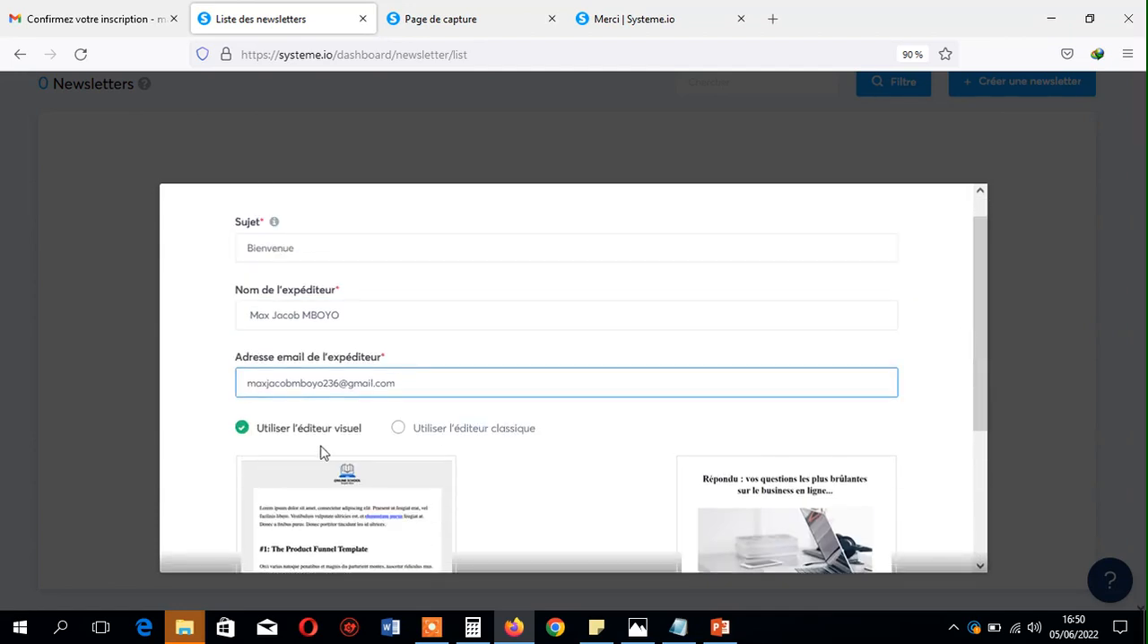
pyautogui.hotkey('ctrl', 'a')
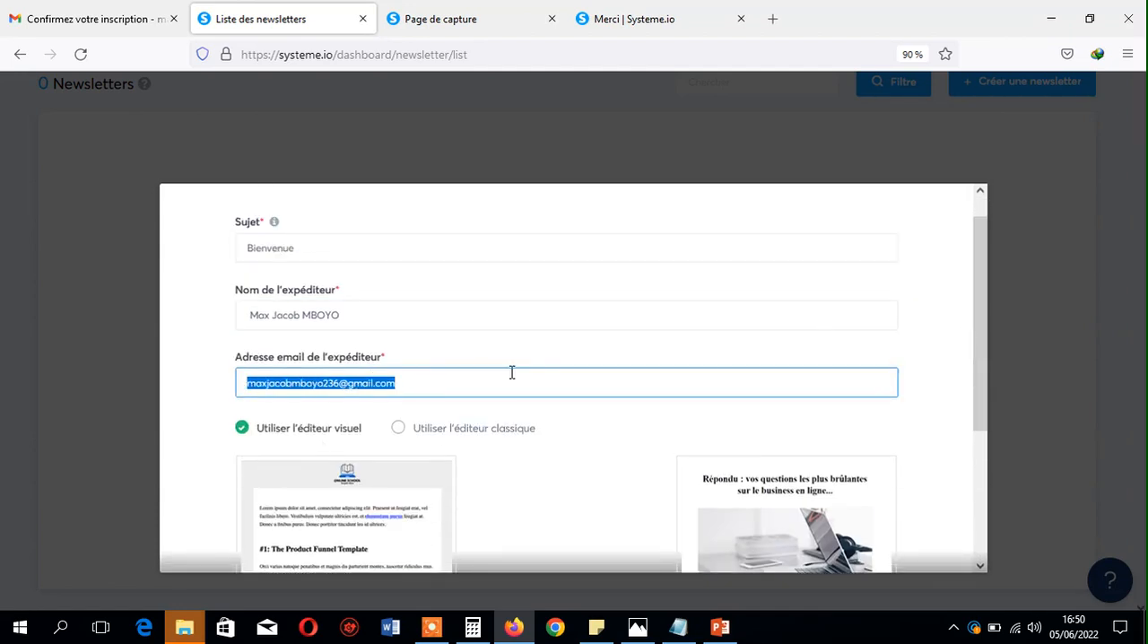
pyautogui.click(426, 388)
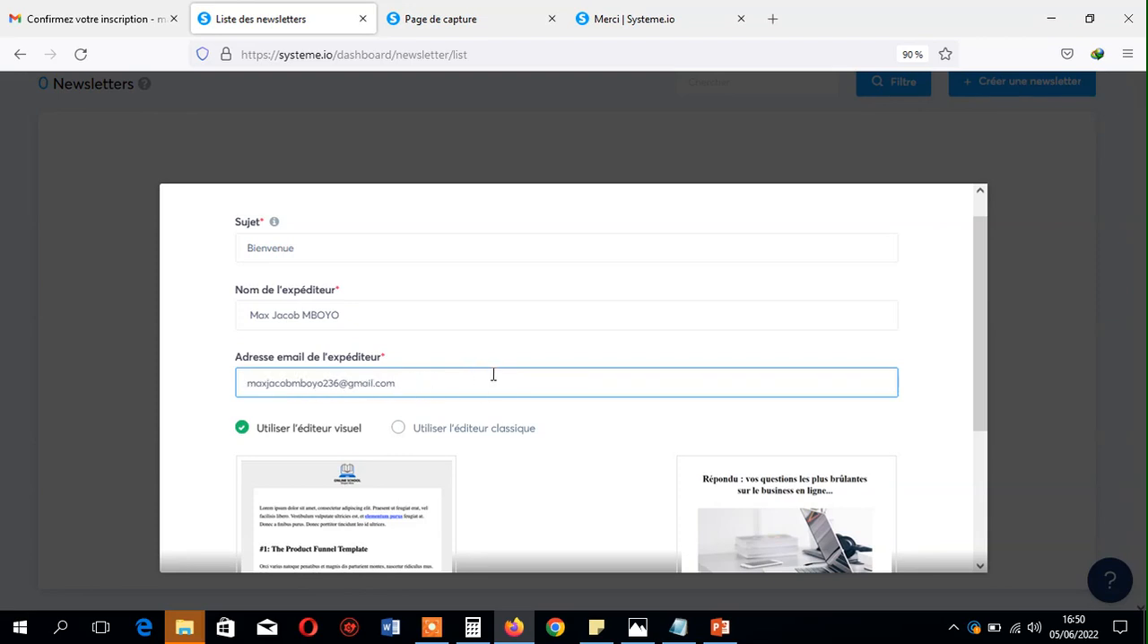
# - Look over the visual e-mail templates and choose the classic editor for the newsletter
pyautogui.moveTo(981, 249); pyautogui.dragTo(1001, 325)
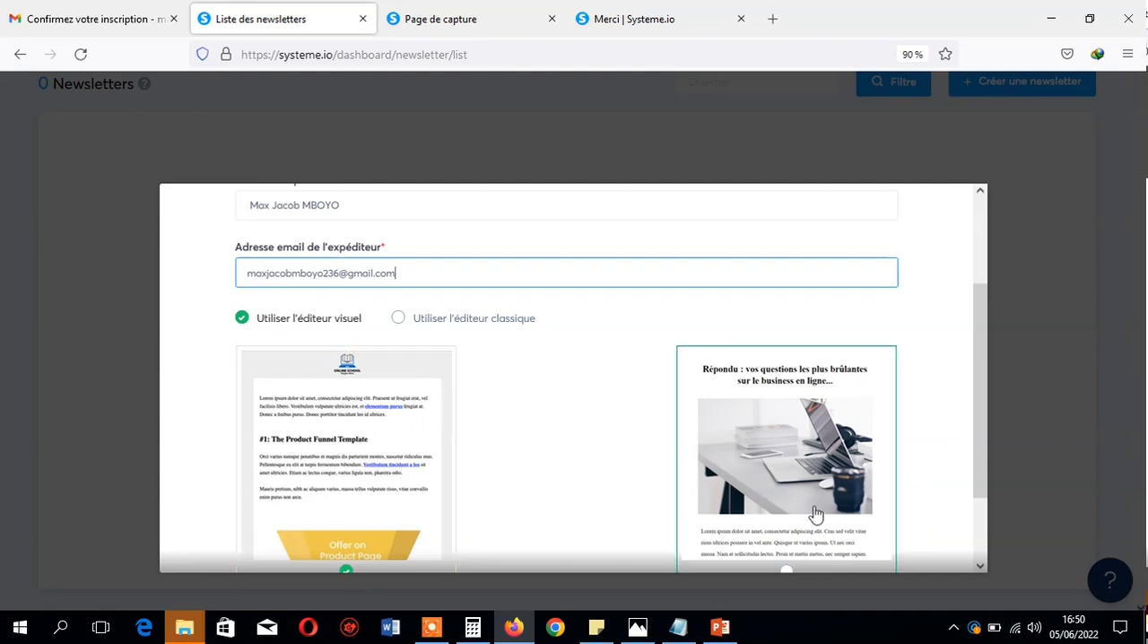
pyautogui.click(399, 319)
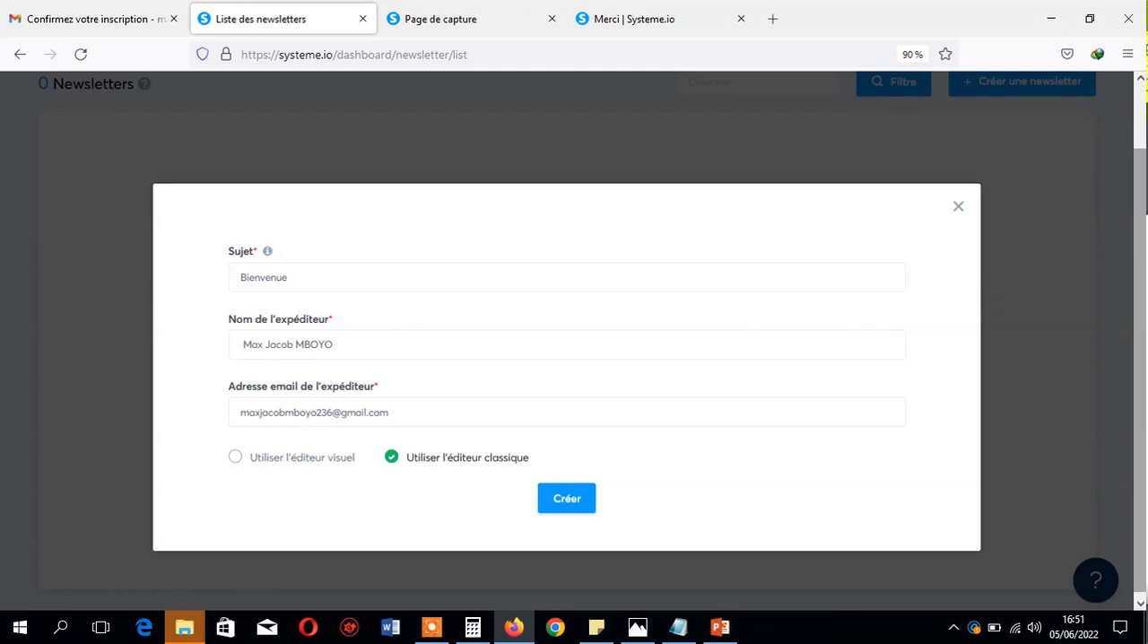
pyautogui.moveTo(1140, 209); pyautogui.dragTo(1141, 214)
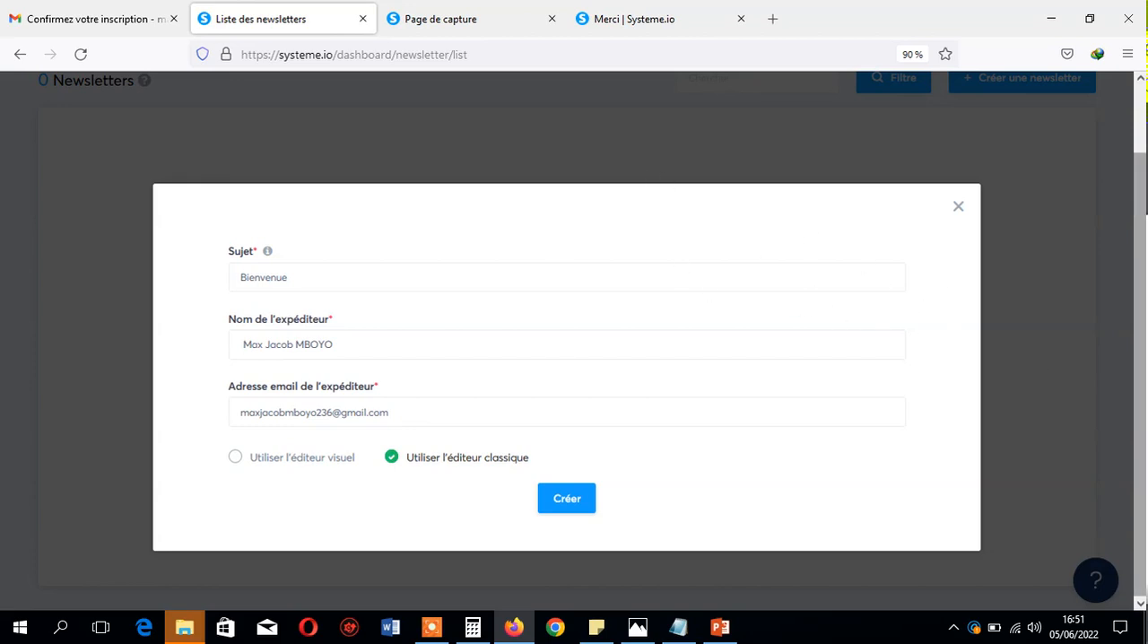
pyautogui.scroll(2, 1040, 373)
pyautogui.scroll(-1, 498, 446)
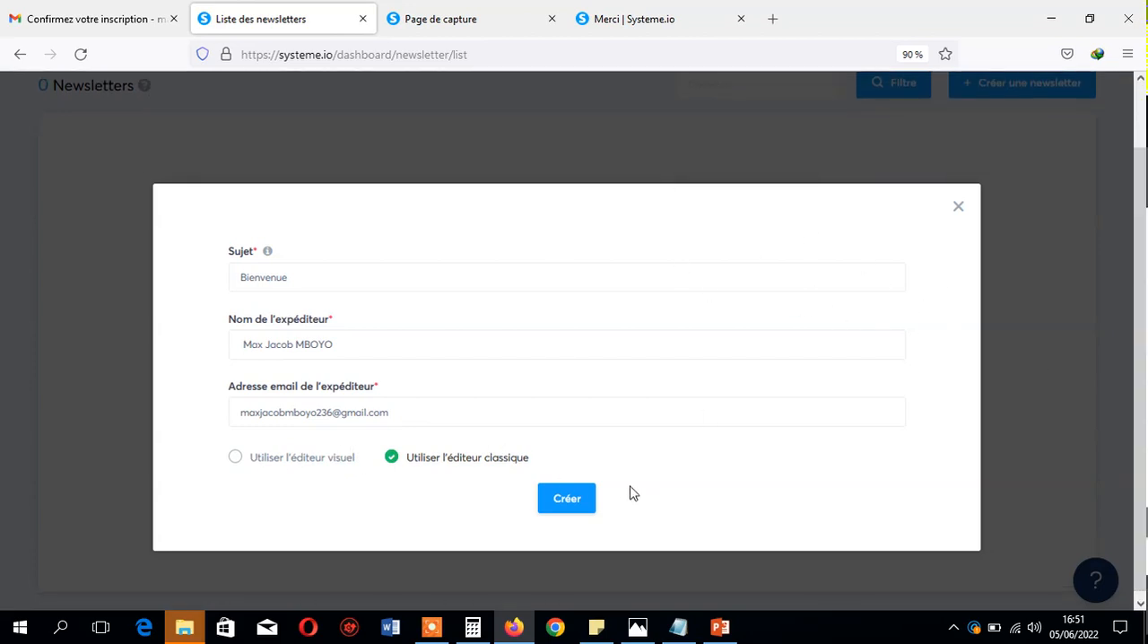
# - Switch to PowerPoint, look over the "Tunnel de prospection" slide, and return to the newsletter form in the browser
pyautogui.click(723, 629)
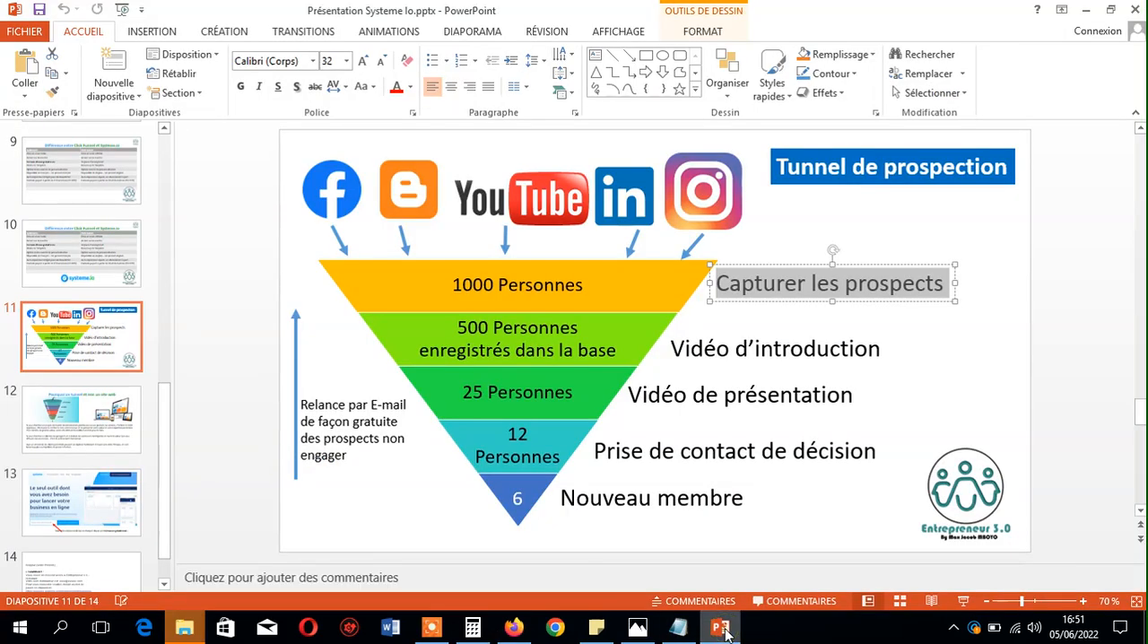
pyautogui.moveTo(163, 414)
pyautogui.mouseDown()
pyautogui.moveTo(162, 355)
pyautogui.moveTo(161, 408)
pyautogui.mouseUp()
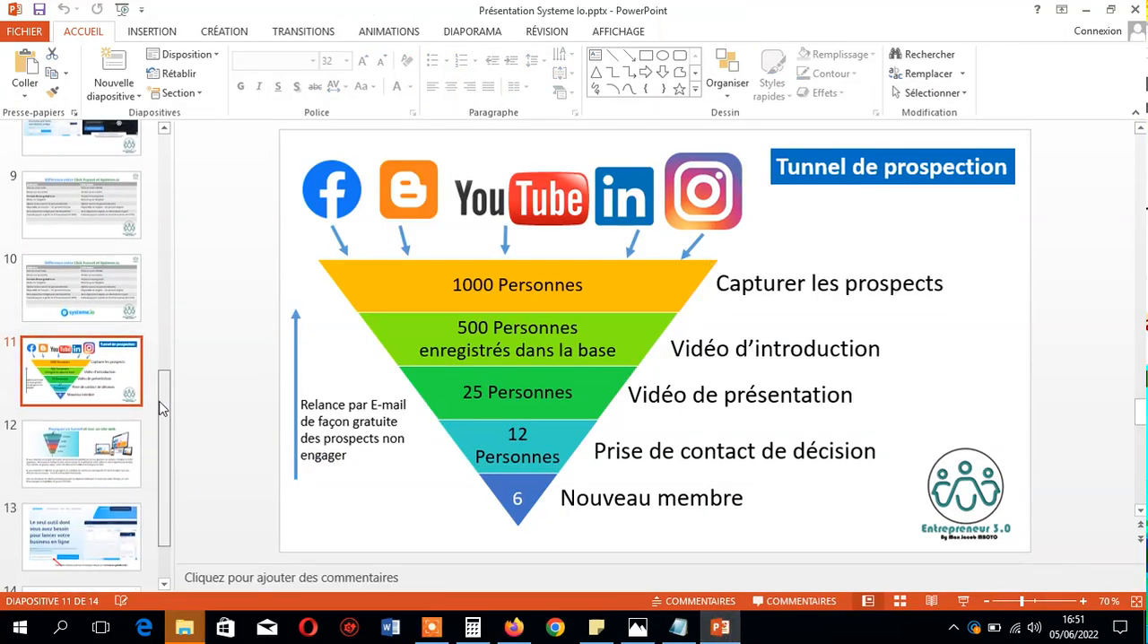
pyautogui.click(112, 444)
pyautogui.click(106, 400)
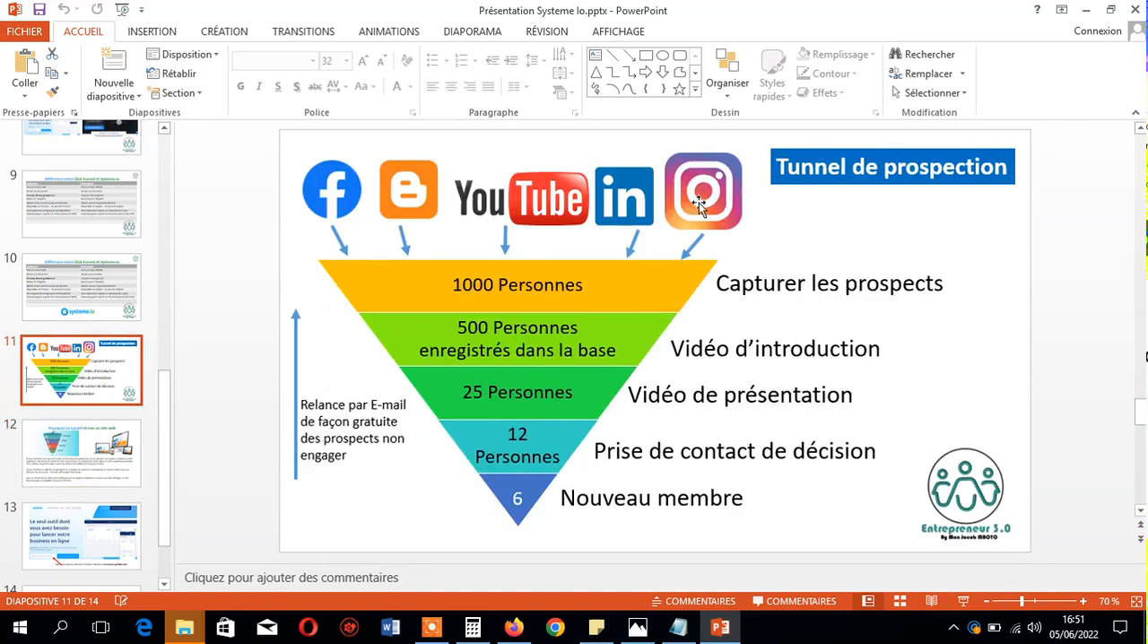
pyautogui.click(1085, 10)
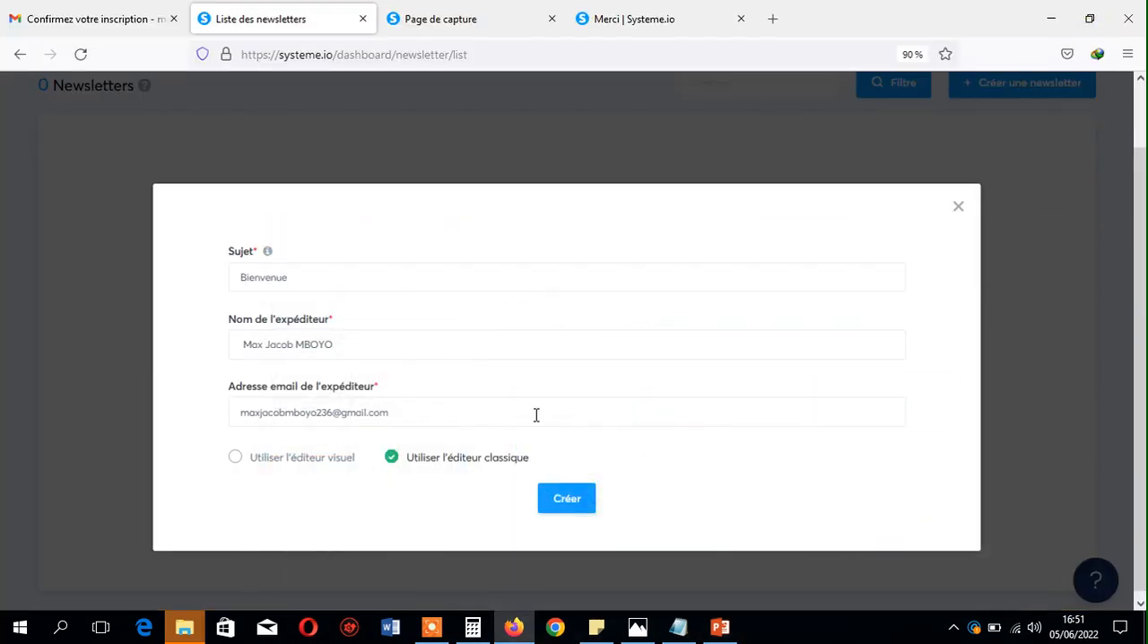
# - Compare the visual and classic editor options and try to create the newsletter with the classic editor
pyautogui.click(235, 458)
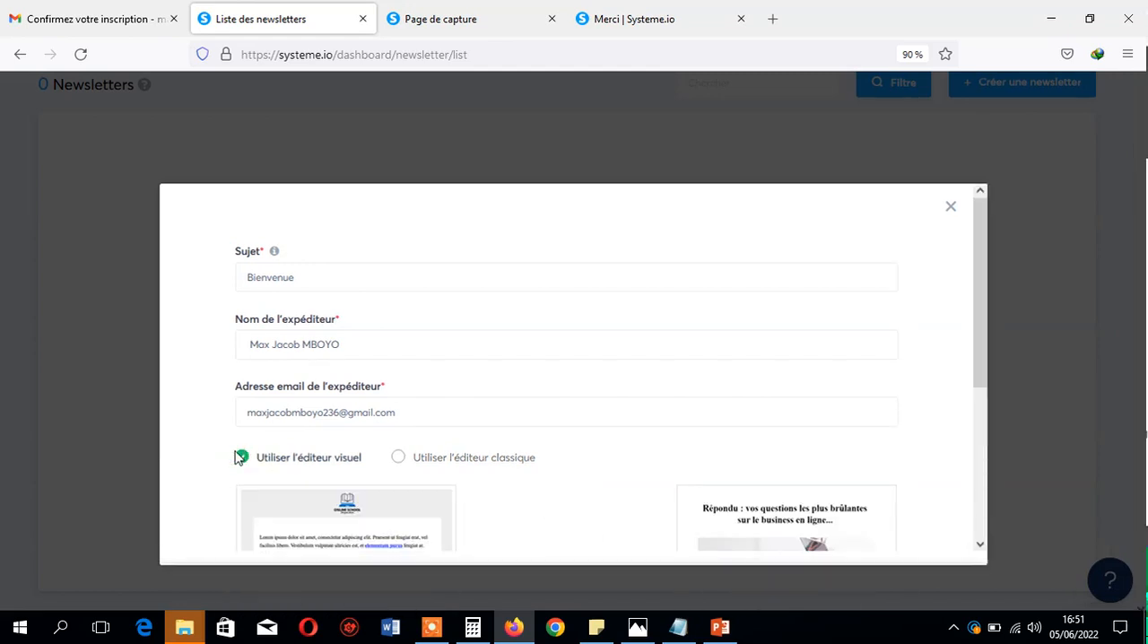
pyautogui.click(397, 459)
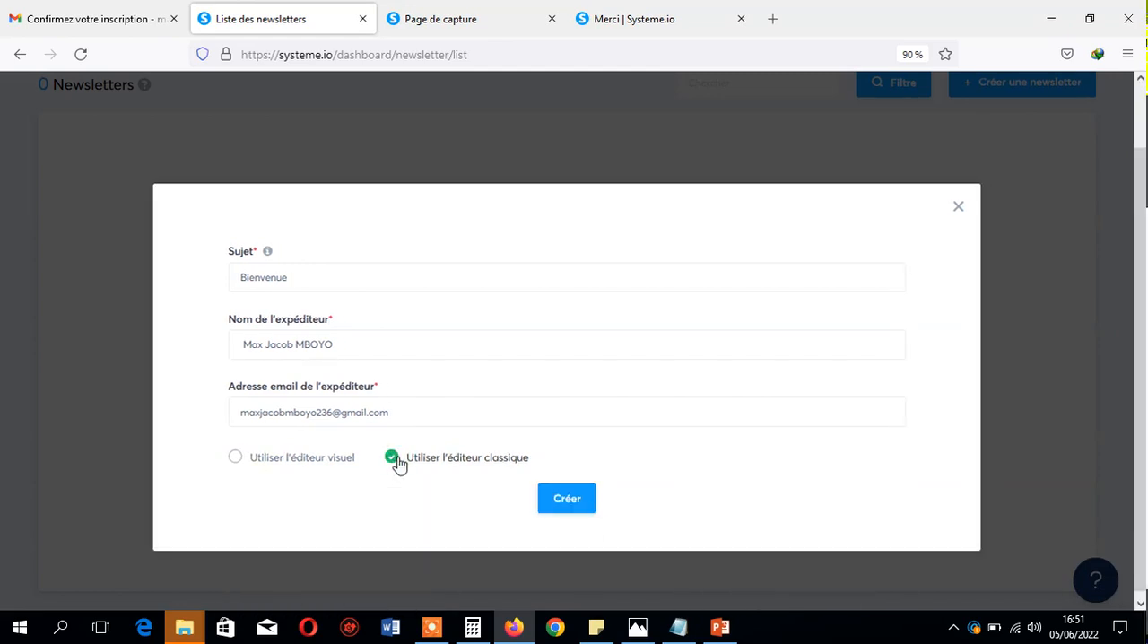
pyautogui.click(574, 500)
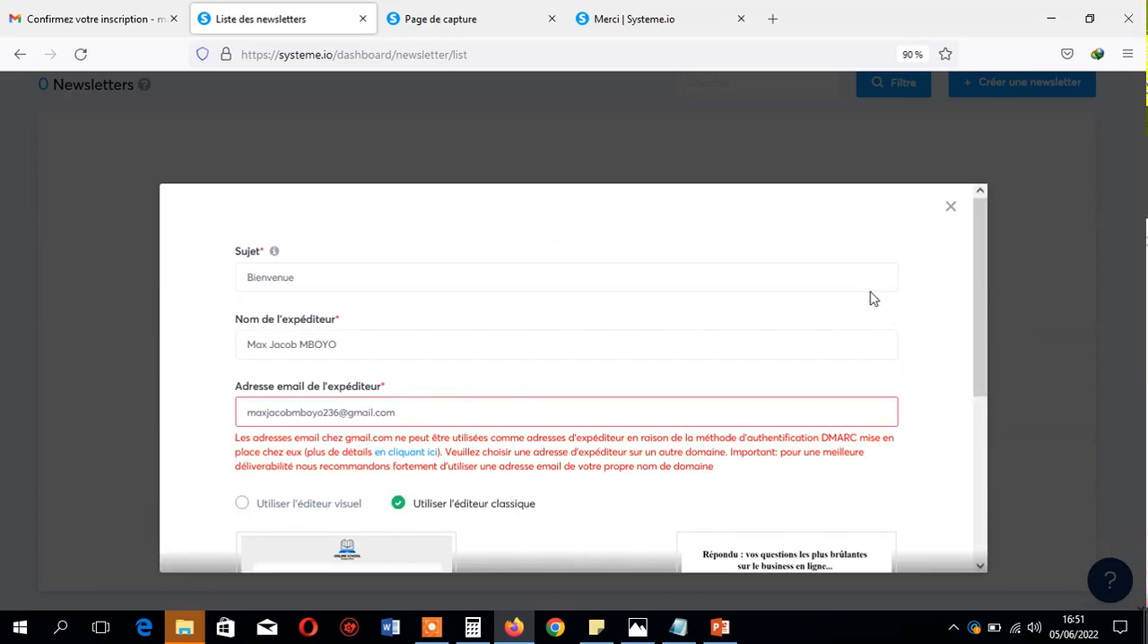
pyautogui.moveTo(973, 285); pyautogui.dragTo(1000, 360)
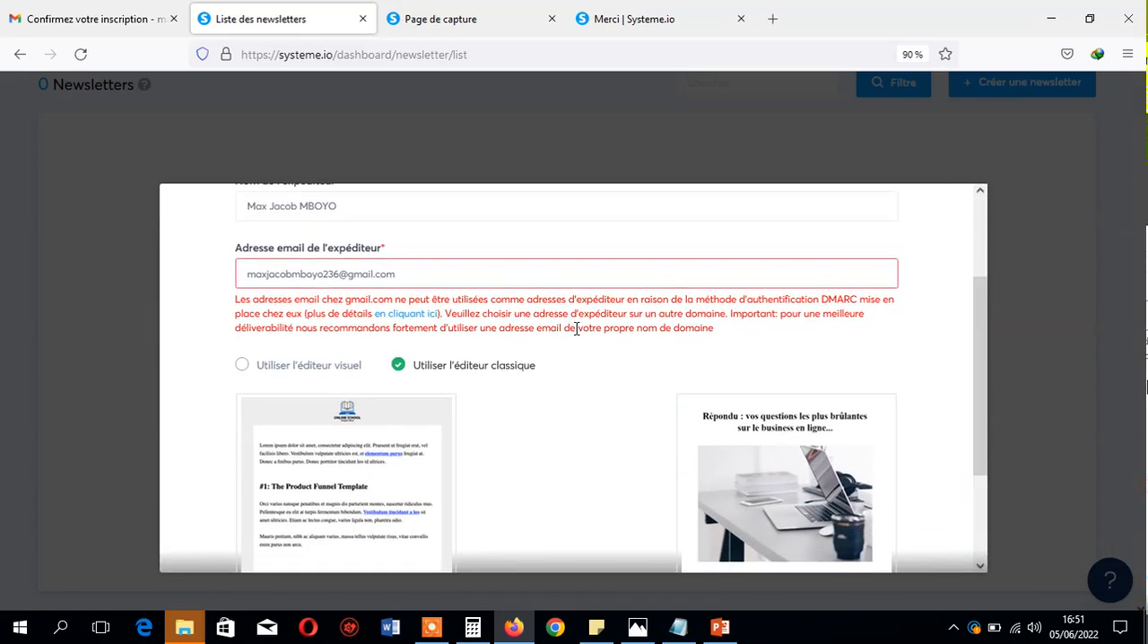
pyautogui.moveTo(427, 268); pyautogui.dragTo(124, 270)
pyautogui.hotkey('ctrl', 'a')
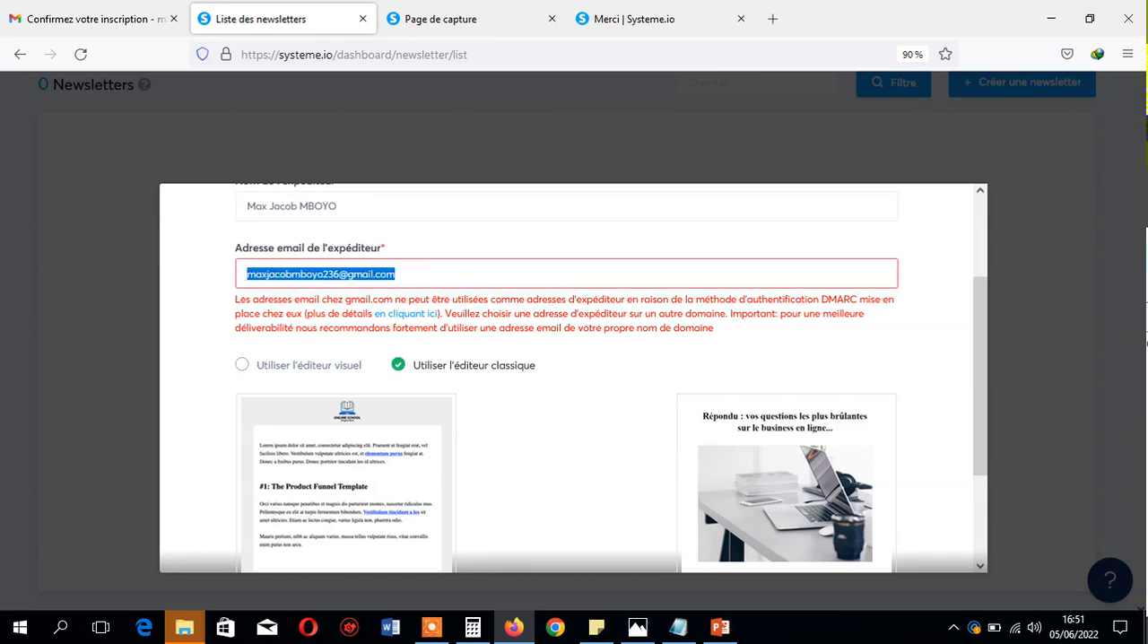
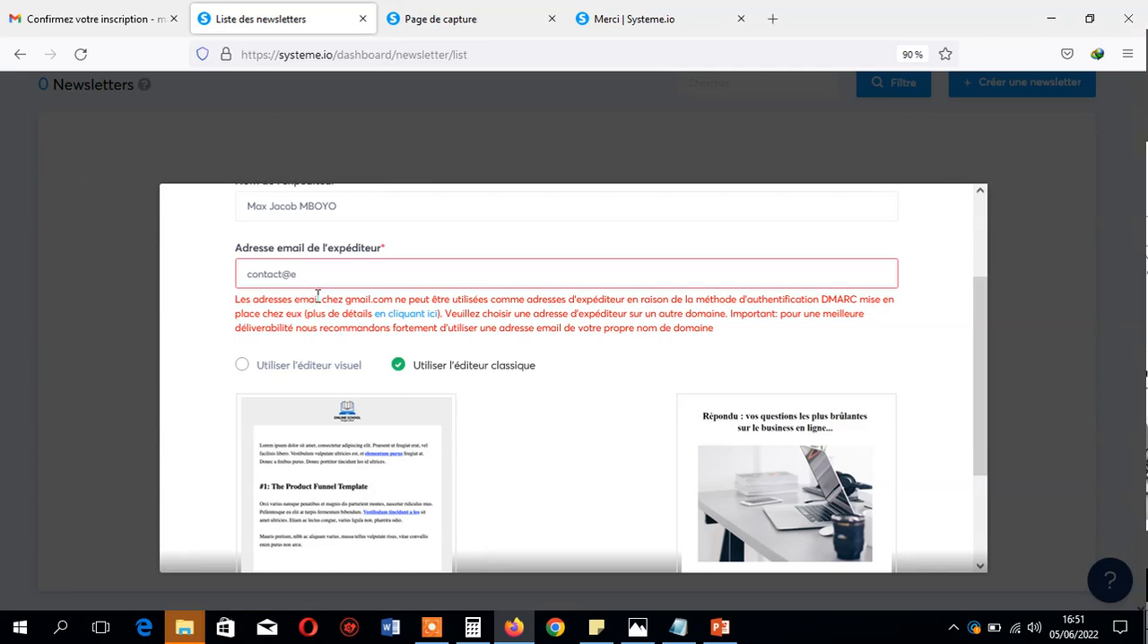
pyautogui.moveTo(342, 300); pyautogui.dragTo(410, 302)
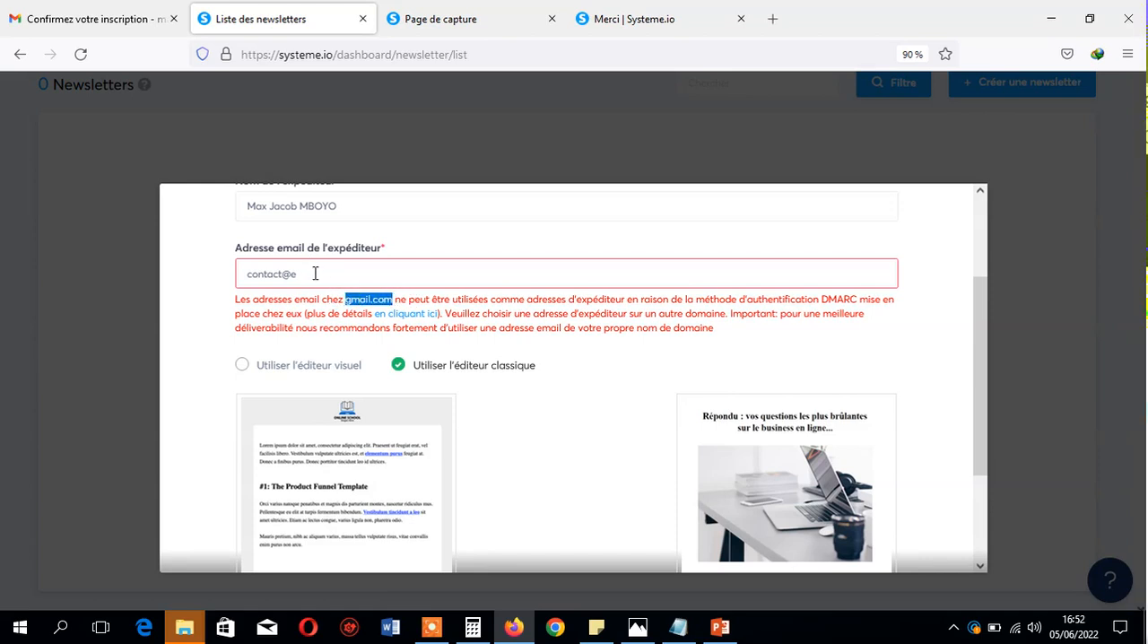
# - Replace the sender's e-mail with an address on a company domain and create the newsletter
pyautogui.moveTo(313, 271); pyautogui.dragTo(192, 277)
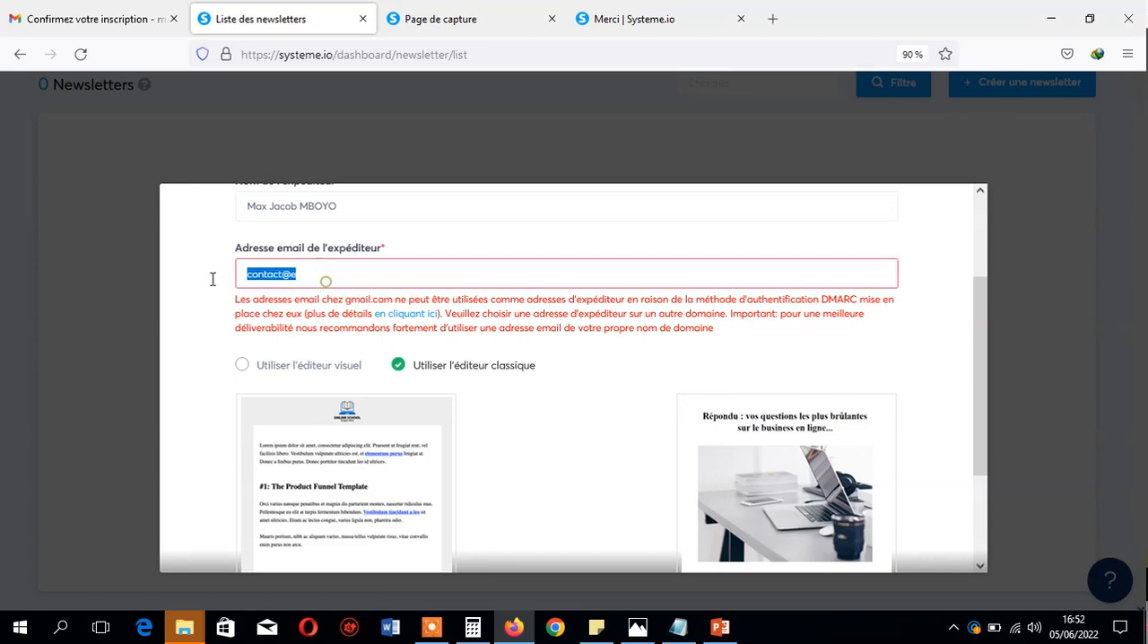
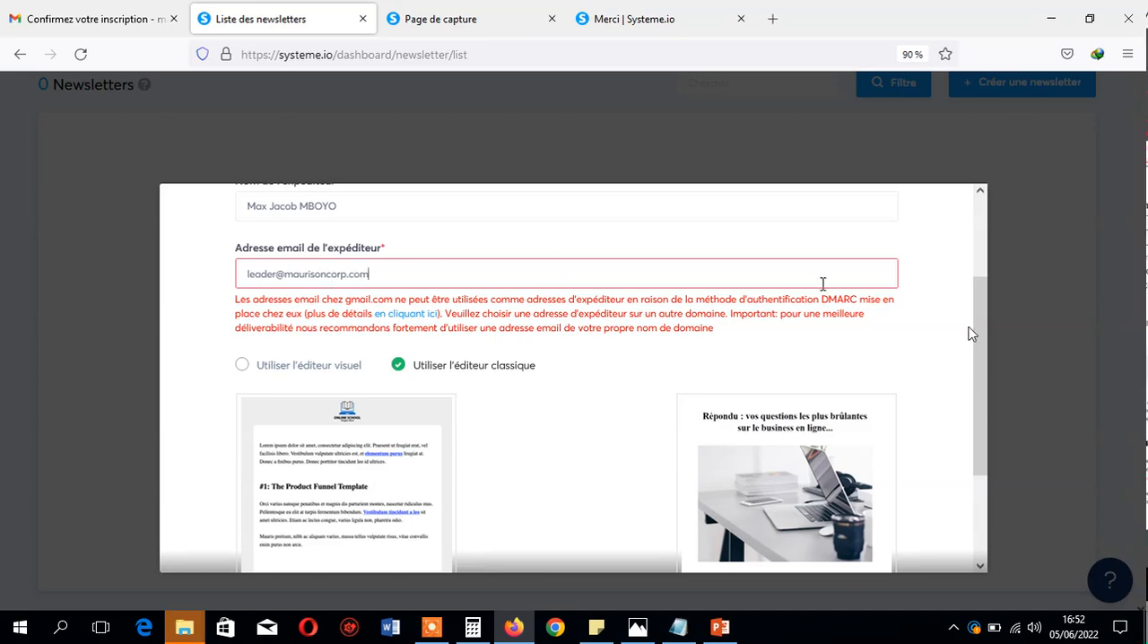
pyautogui.moveTo(978, 334); pyautogui.dragTo(977, 429)
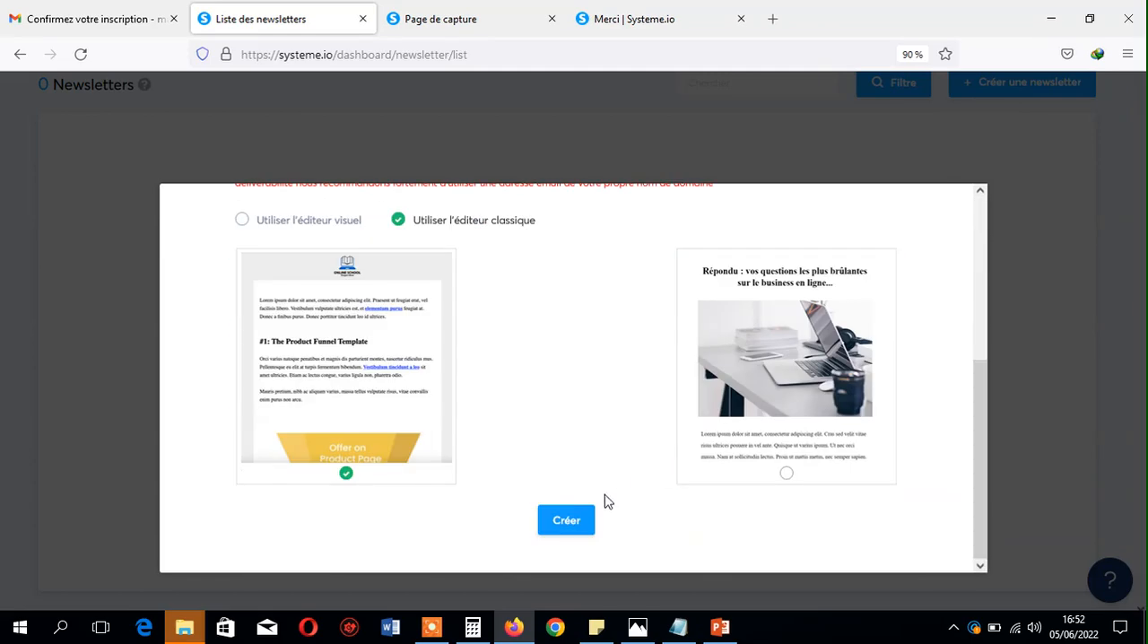
pyautogui.click(579, 521)
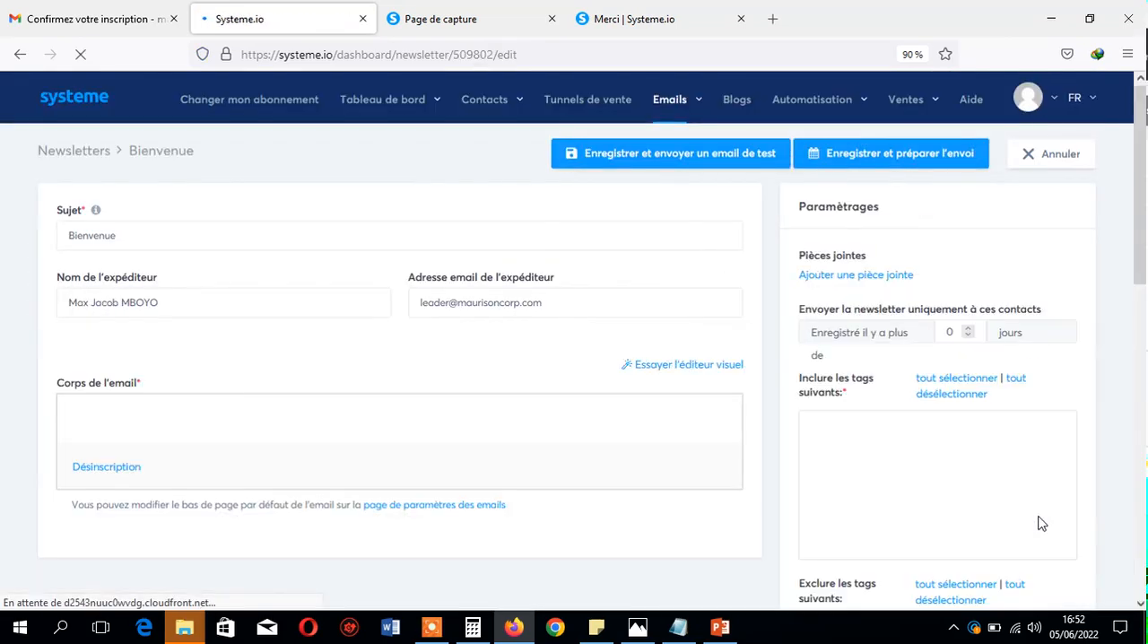
# - Write the newsletter body as "Bonjour {first_name}" and "Comment vas-tu", using the first-name substitution variable from the list
pyautogui.scroll(-2, 1131, 287)
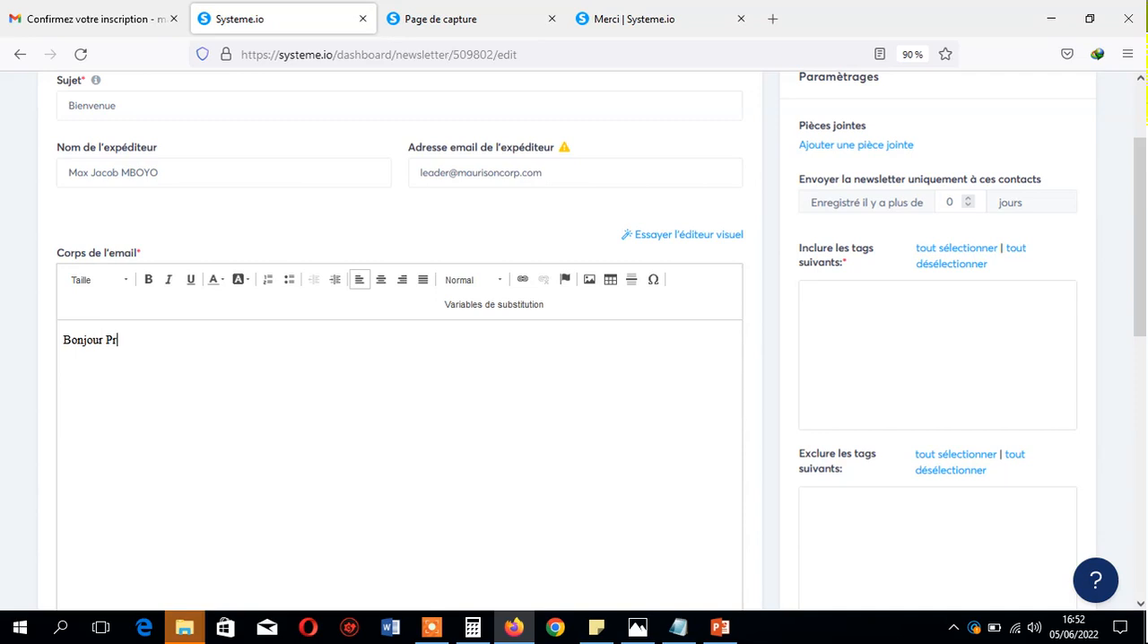
pyautogui.moveTo(1140, 197); pyautogui.dragTo(1144, 458)
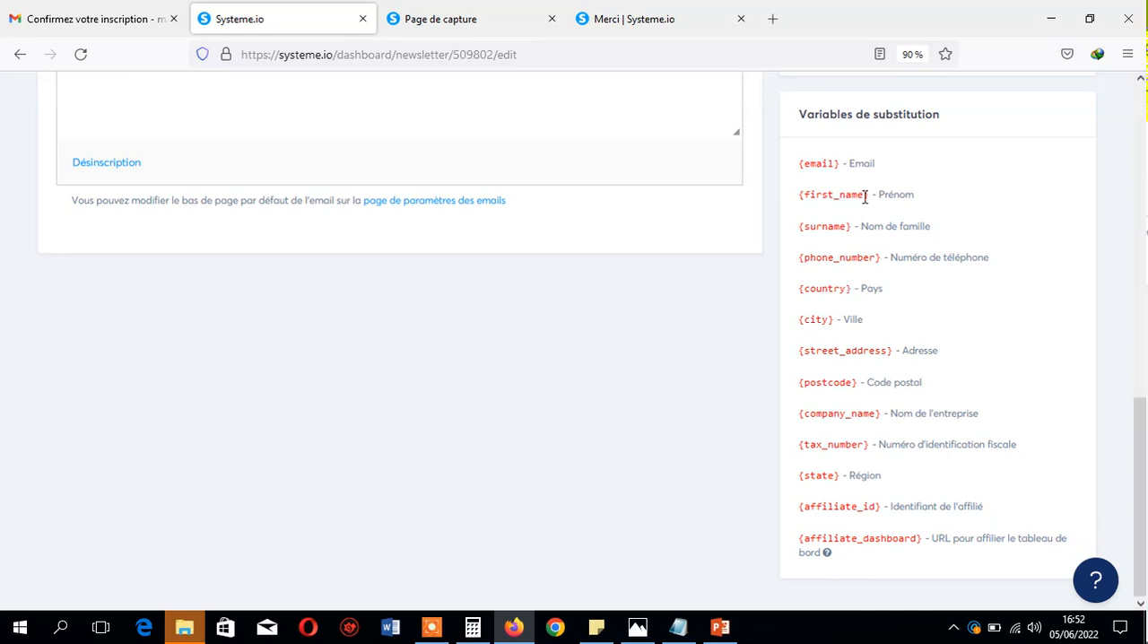
pyautogui.rightClick(800, 196)
pyautogui.click(843, 215)
pyautogui.moveTo(1139, 493); pyautogui.dragTo(1140, 287)
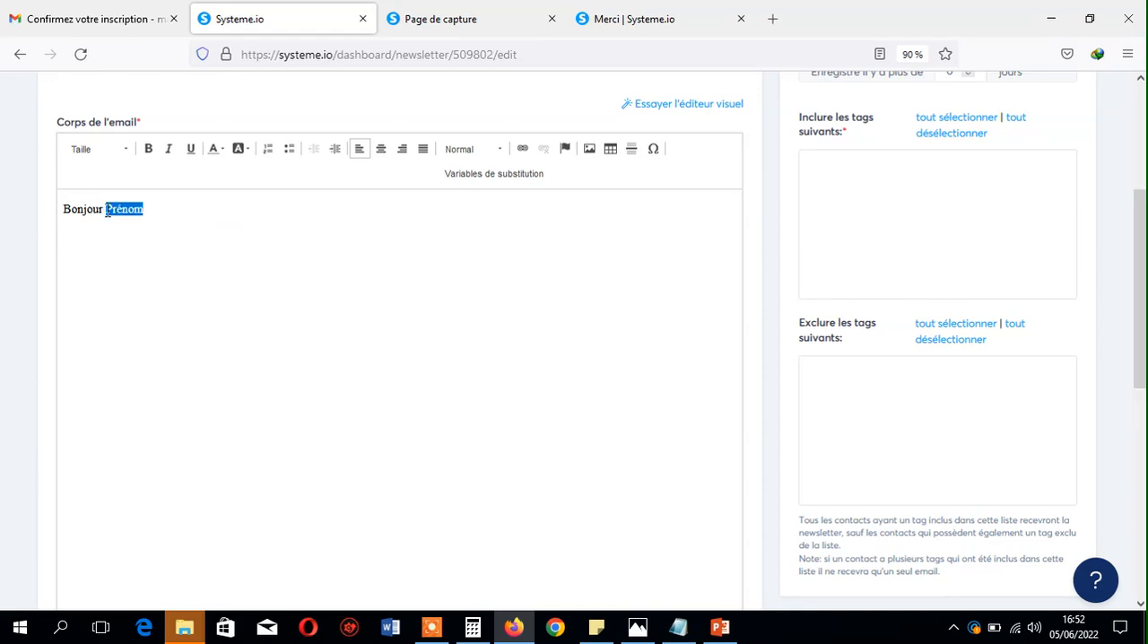
pyautogui.write('{first_name}')
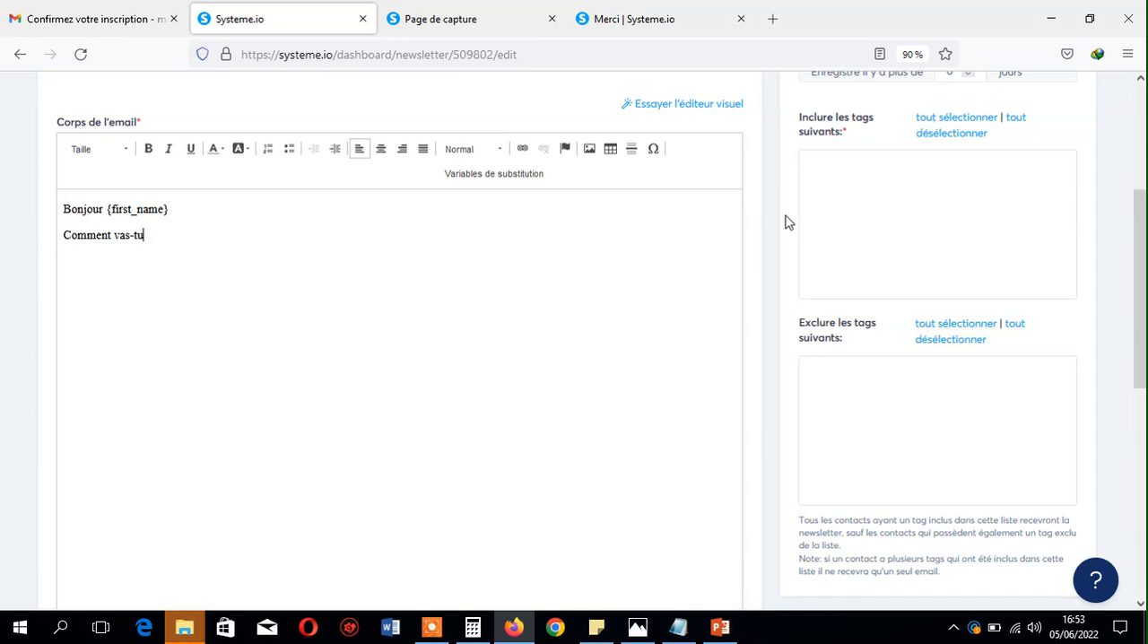
# - Look over the newsletter's settings and its test and sending options, and briefly view the Windows calendar
pyautogui.scroll(3, 312, 383)
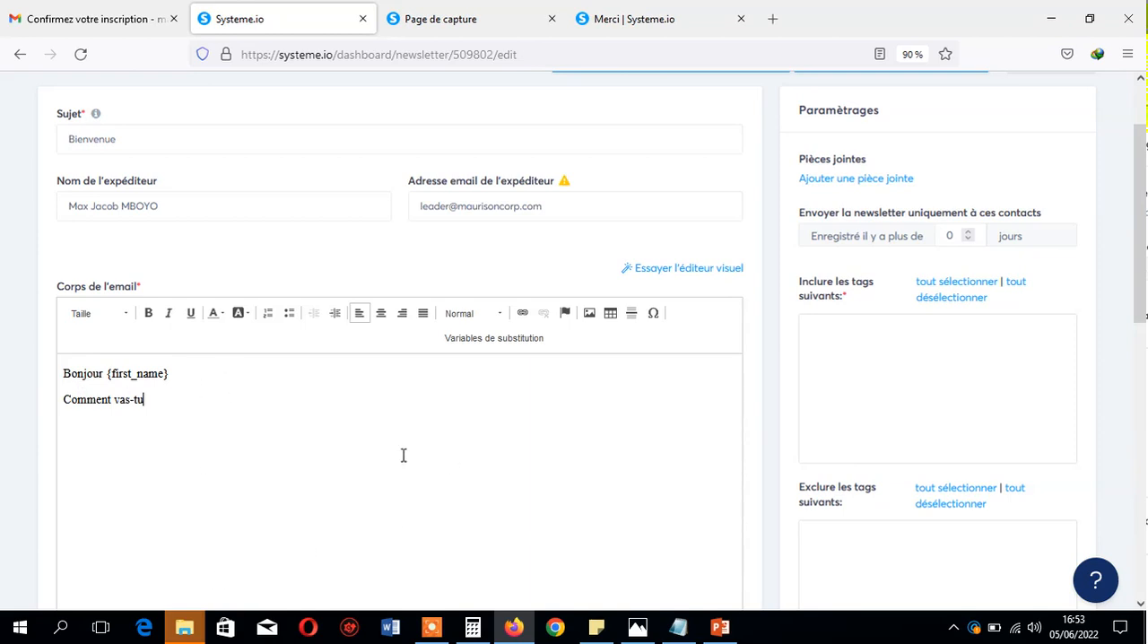
pyautogui.moveTo(1141, 224); pyautogui.dragTo(1141, 462)
pyautogui.scroll(15, 648, 462)
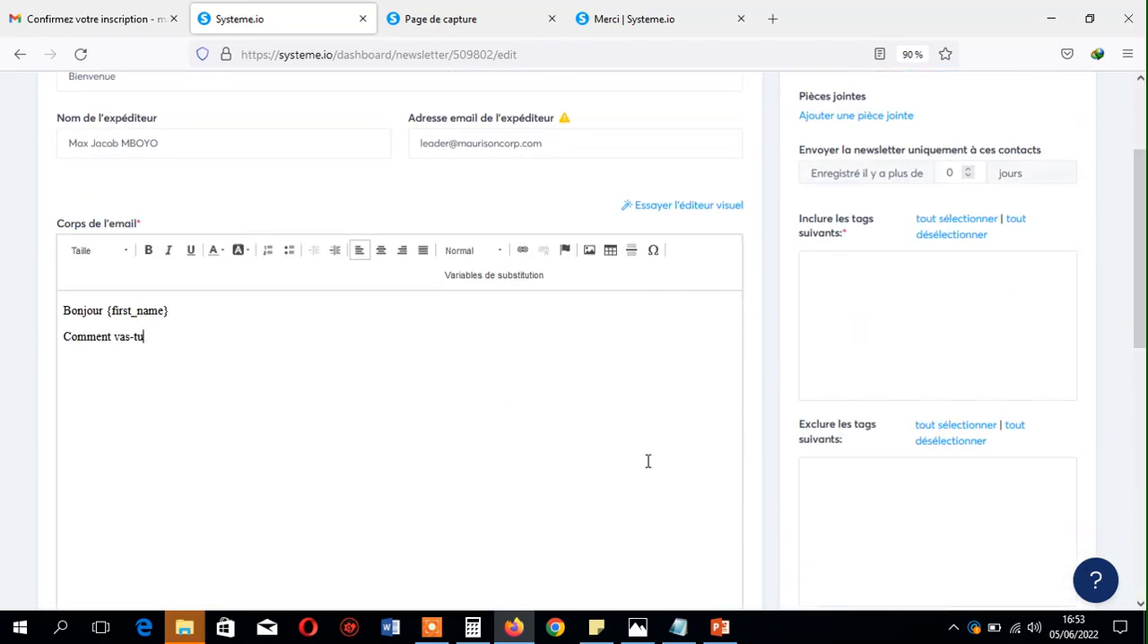
pyautogui.moveTo(677, 110)
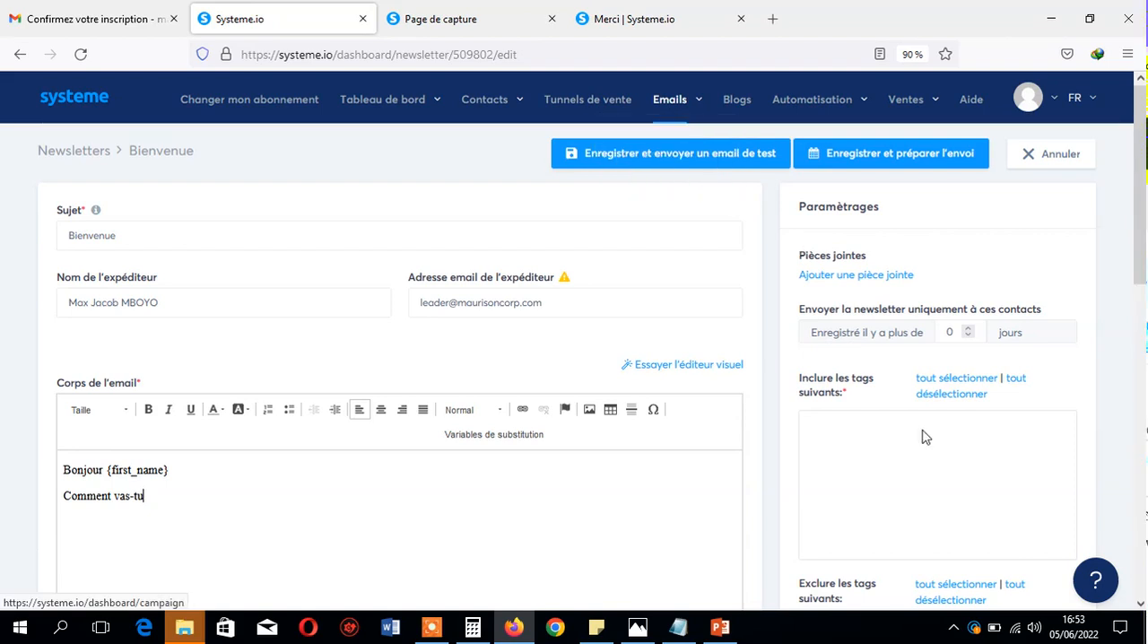
pyautogui.click(1072, 628)
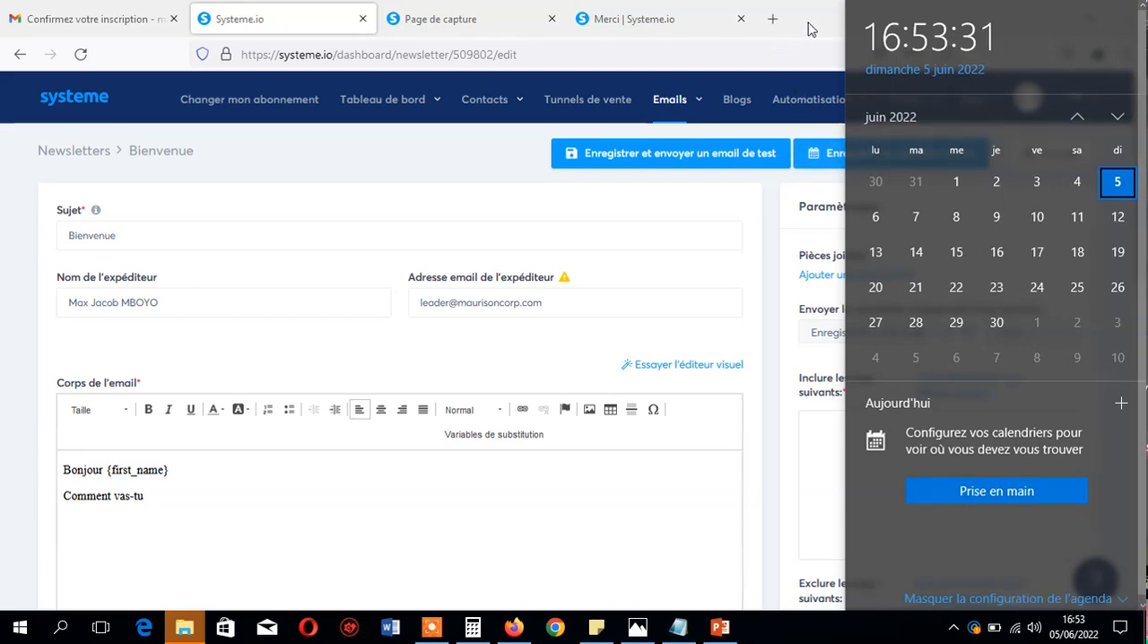
pyautogui.click(715, 269)
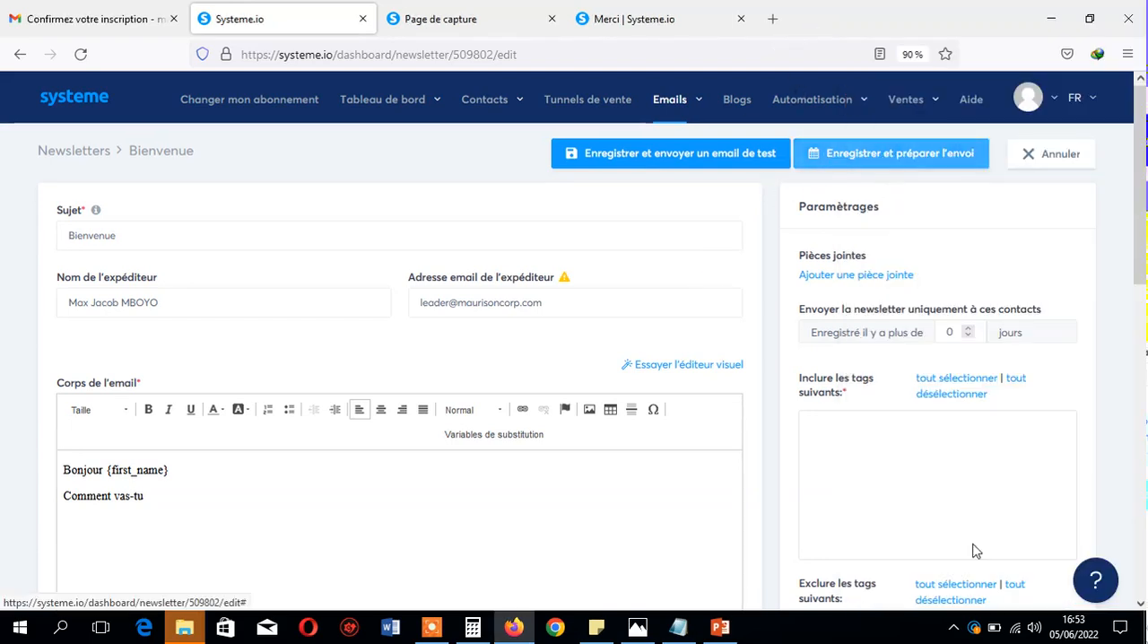
# - Consult the June 2022 Windows calendar and look over the e-mail options for newsletters, campaigns and statistics
pyautogui.click(1071, 626)
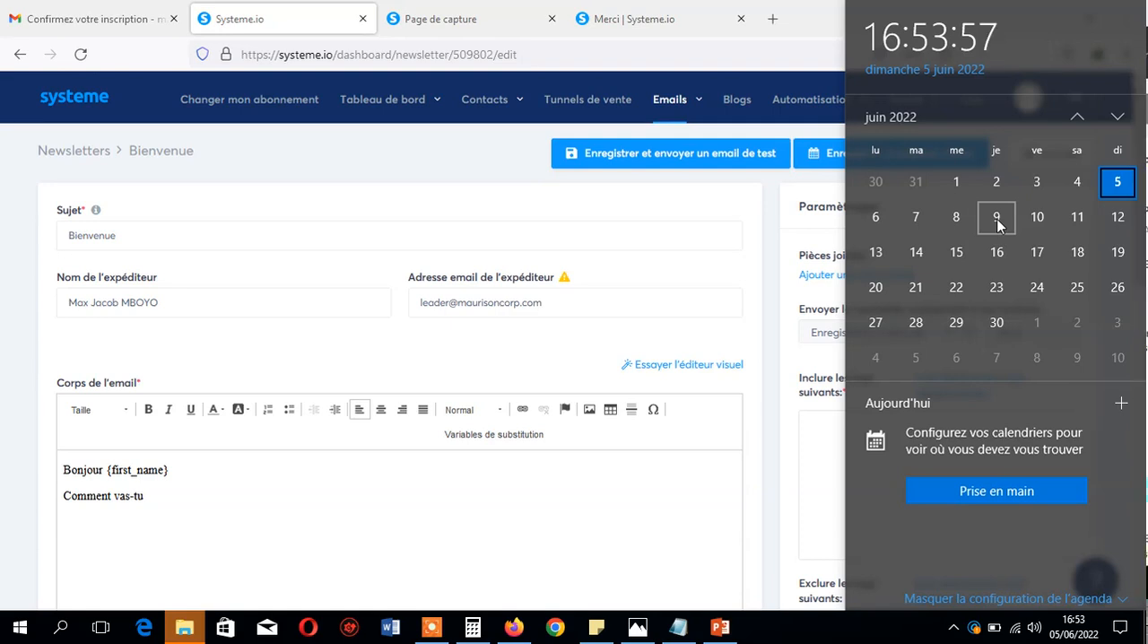
pyautogui.click(715, 212)
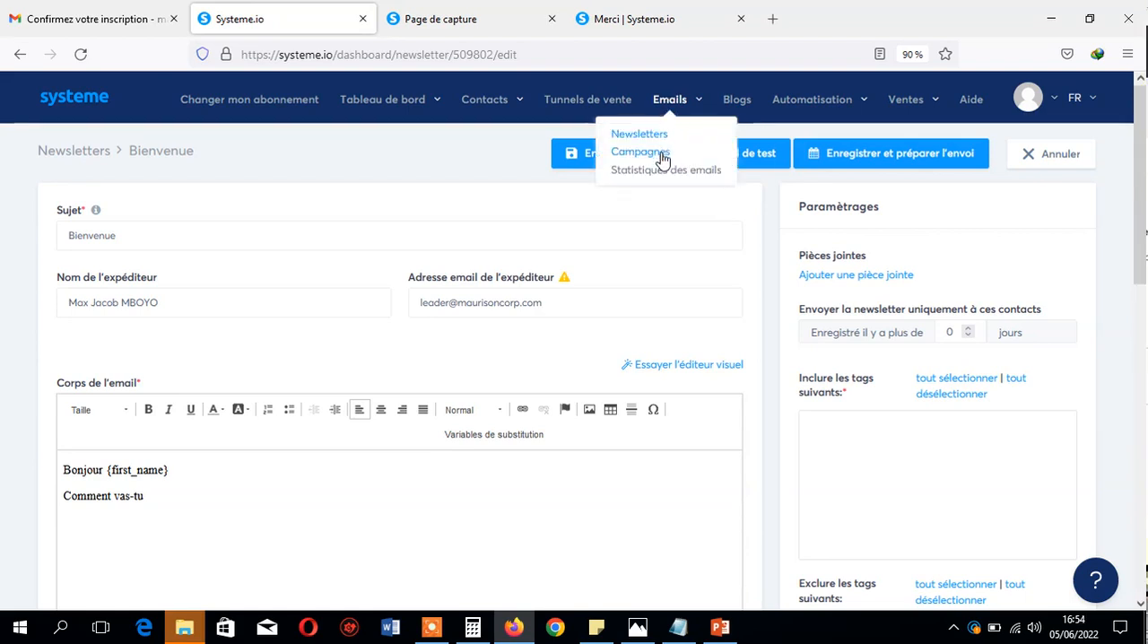
pyautogui.click(1074, 625)
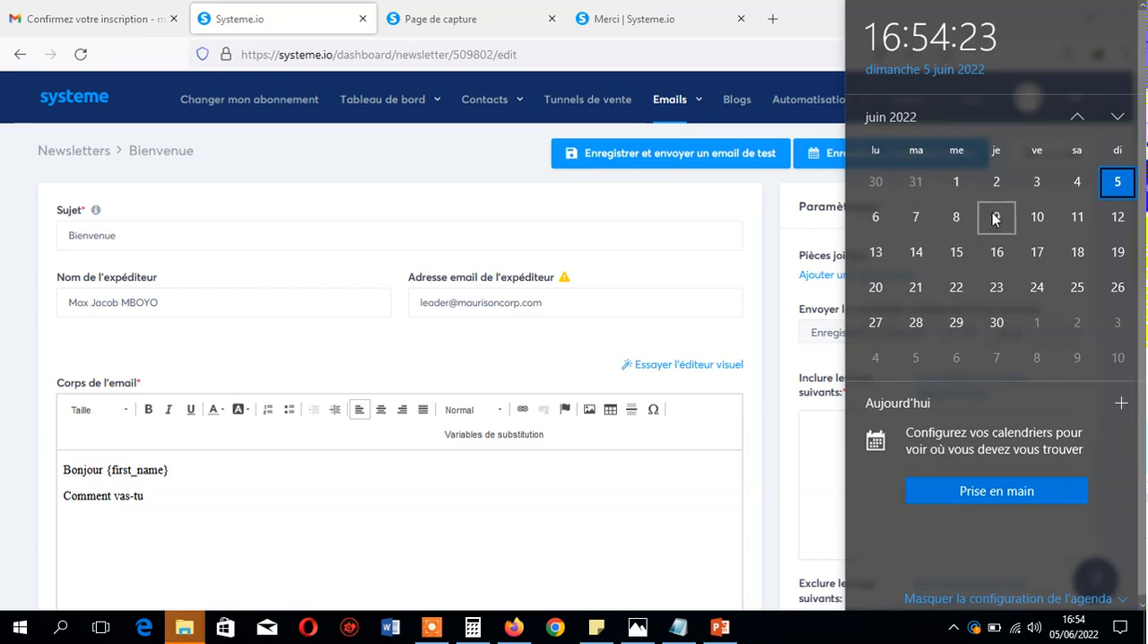
pyautogui.moveTo(677, 110)
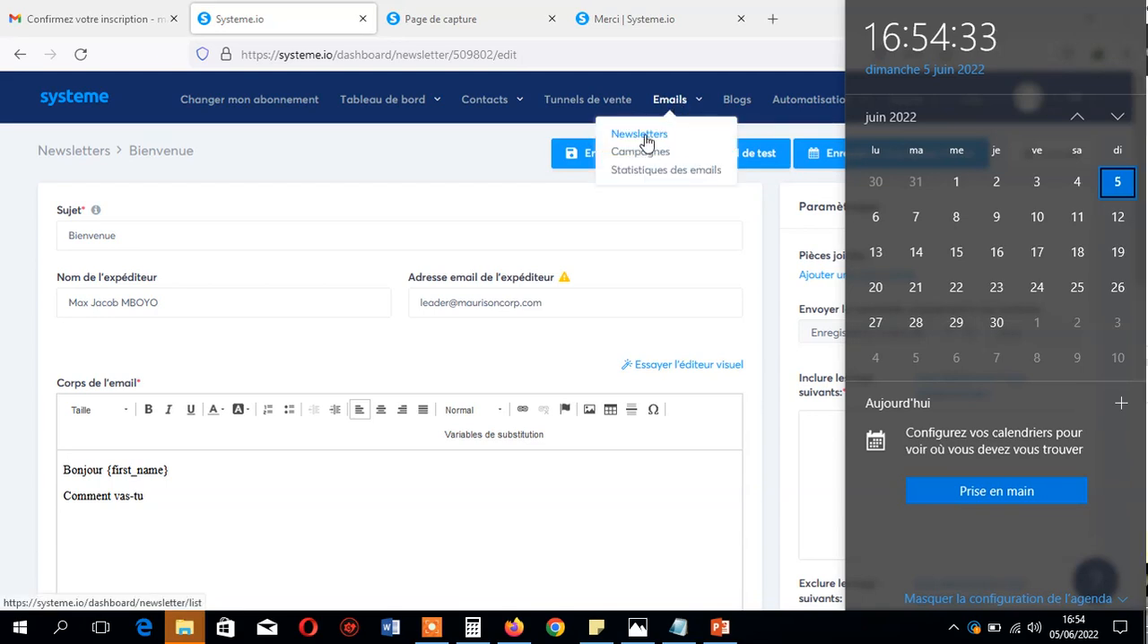
pyautogui.click(469, 153)
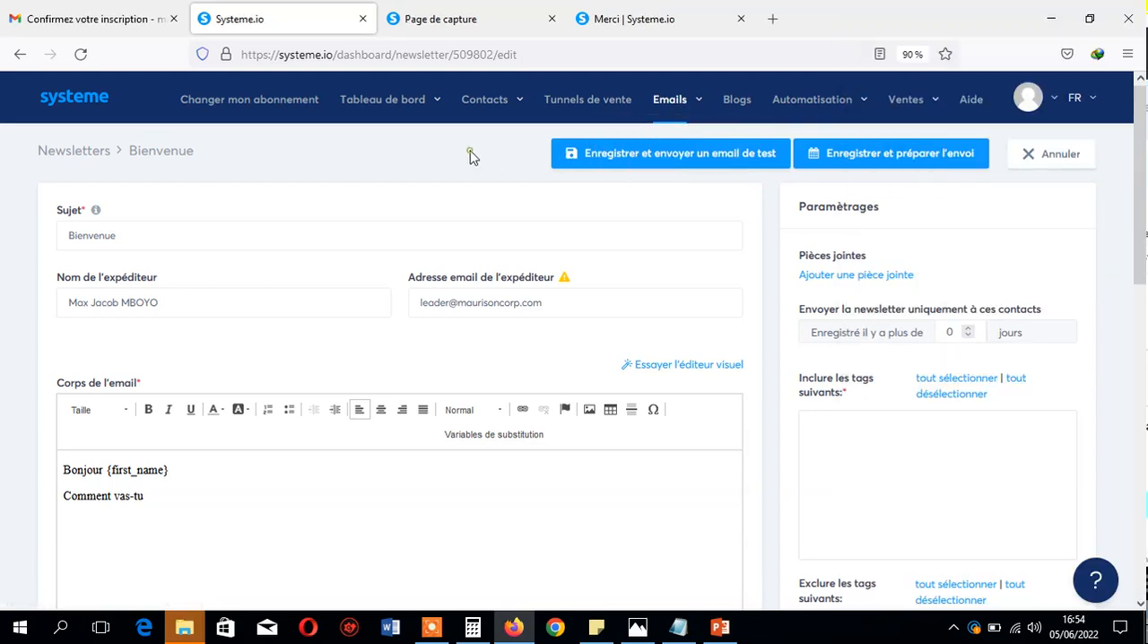
# - View the account's blogs list and return to the main dashboard
pyautogui.click(739, 101)
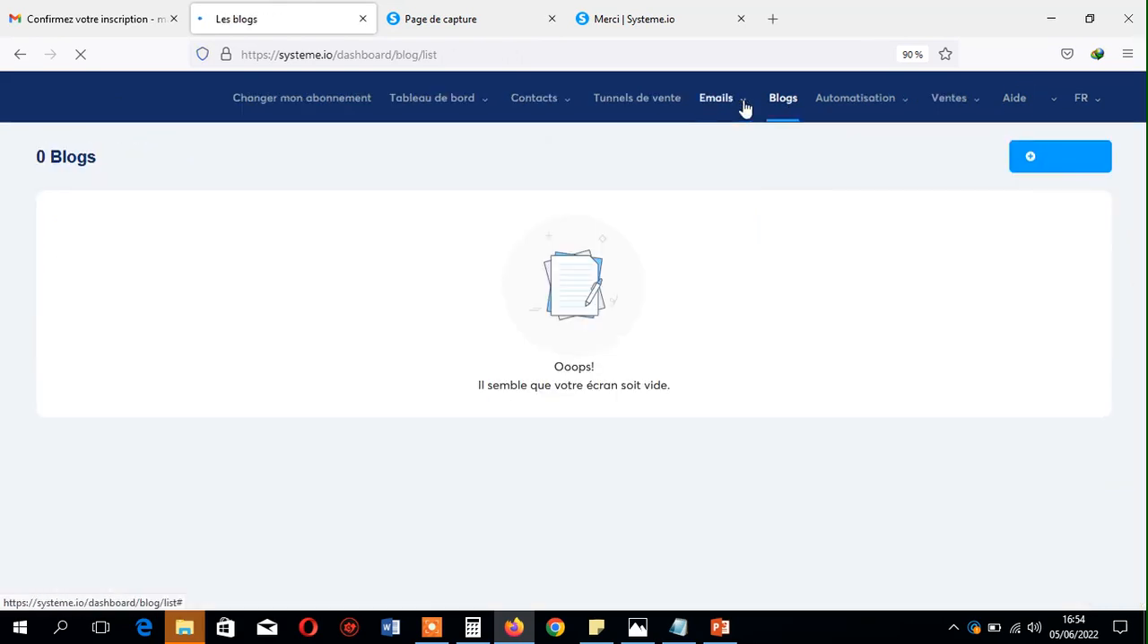
pyautogui.moveTo(843, 111)
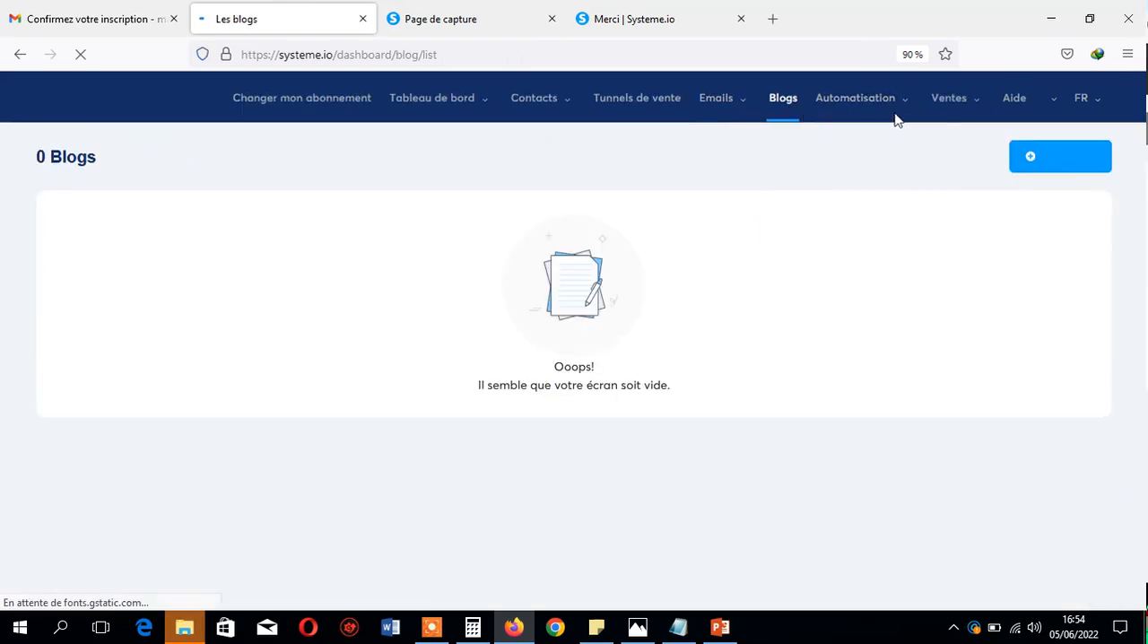
pyautogui.moveTo(927, 110)
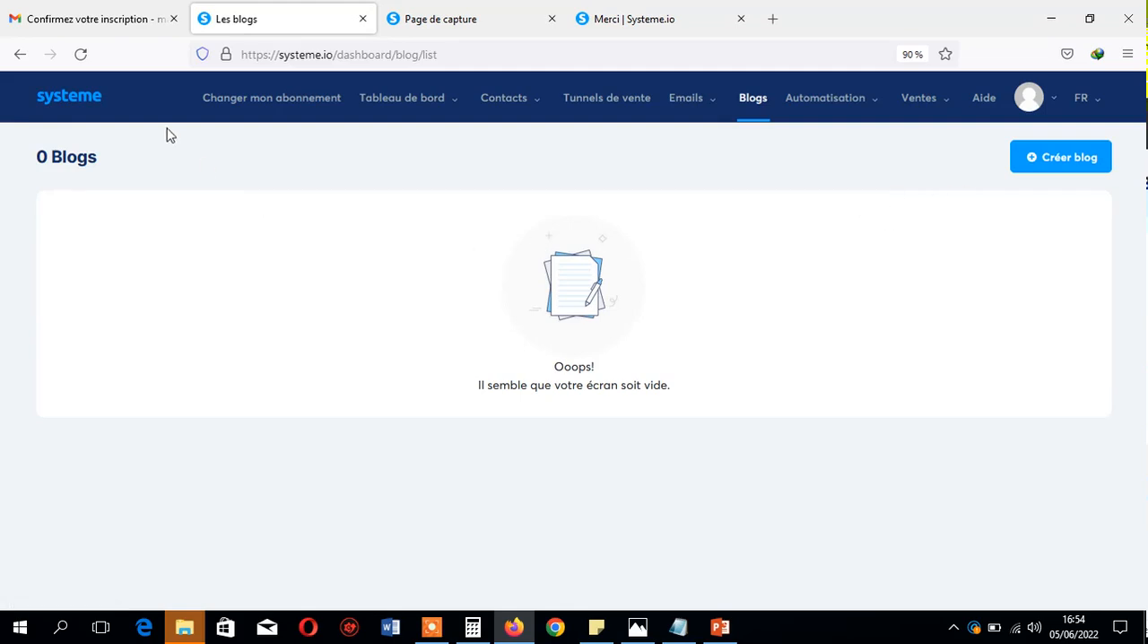
pyautogui.click(85, 99)
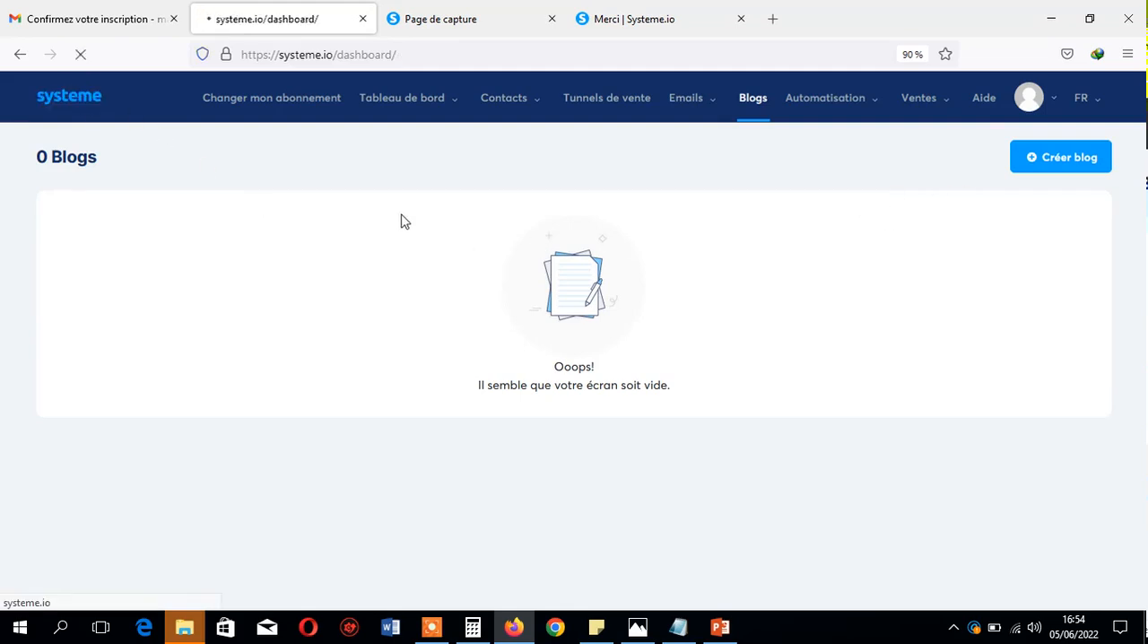